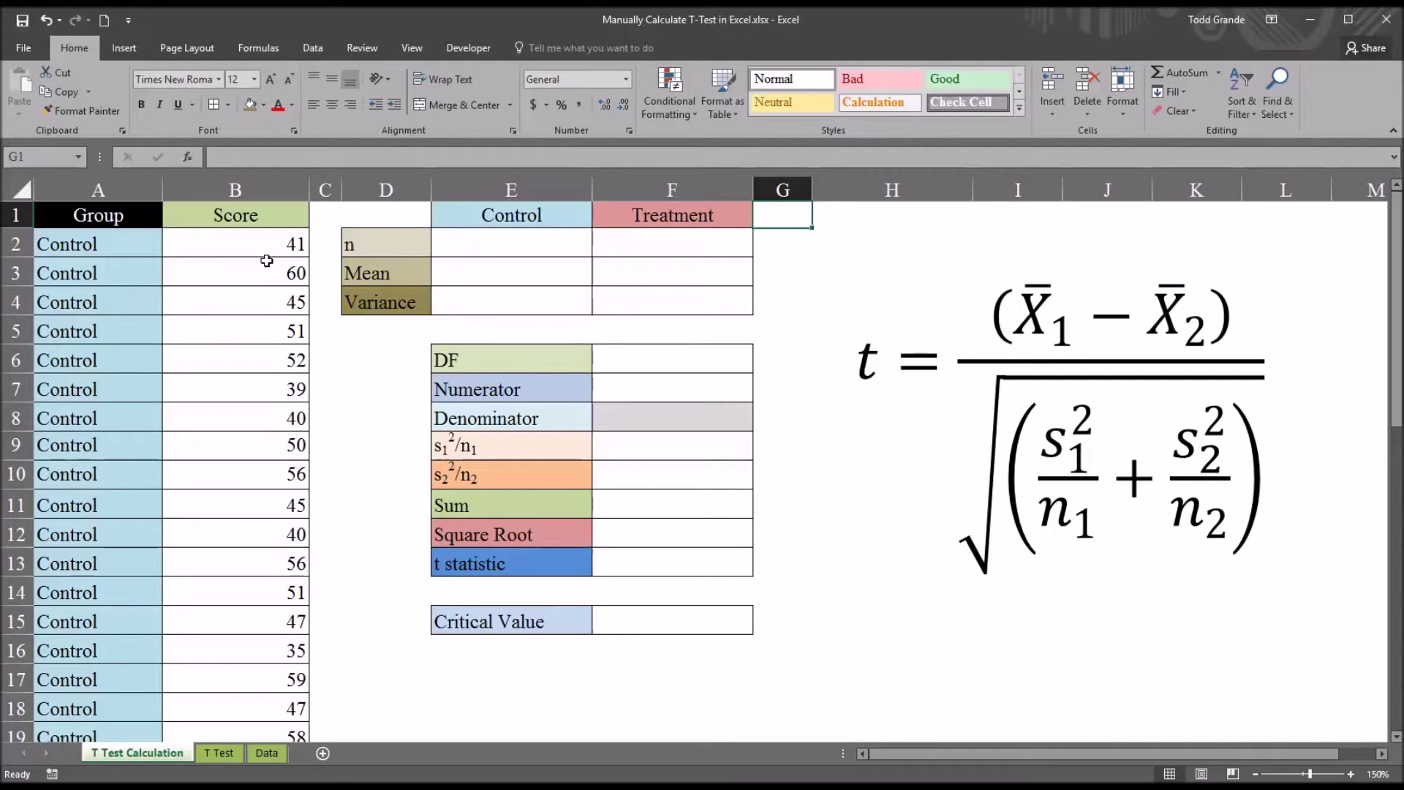
# Point out the Score and Group data columns and the calculation table area
pyautogui.click(212, 219)
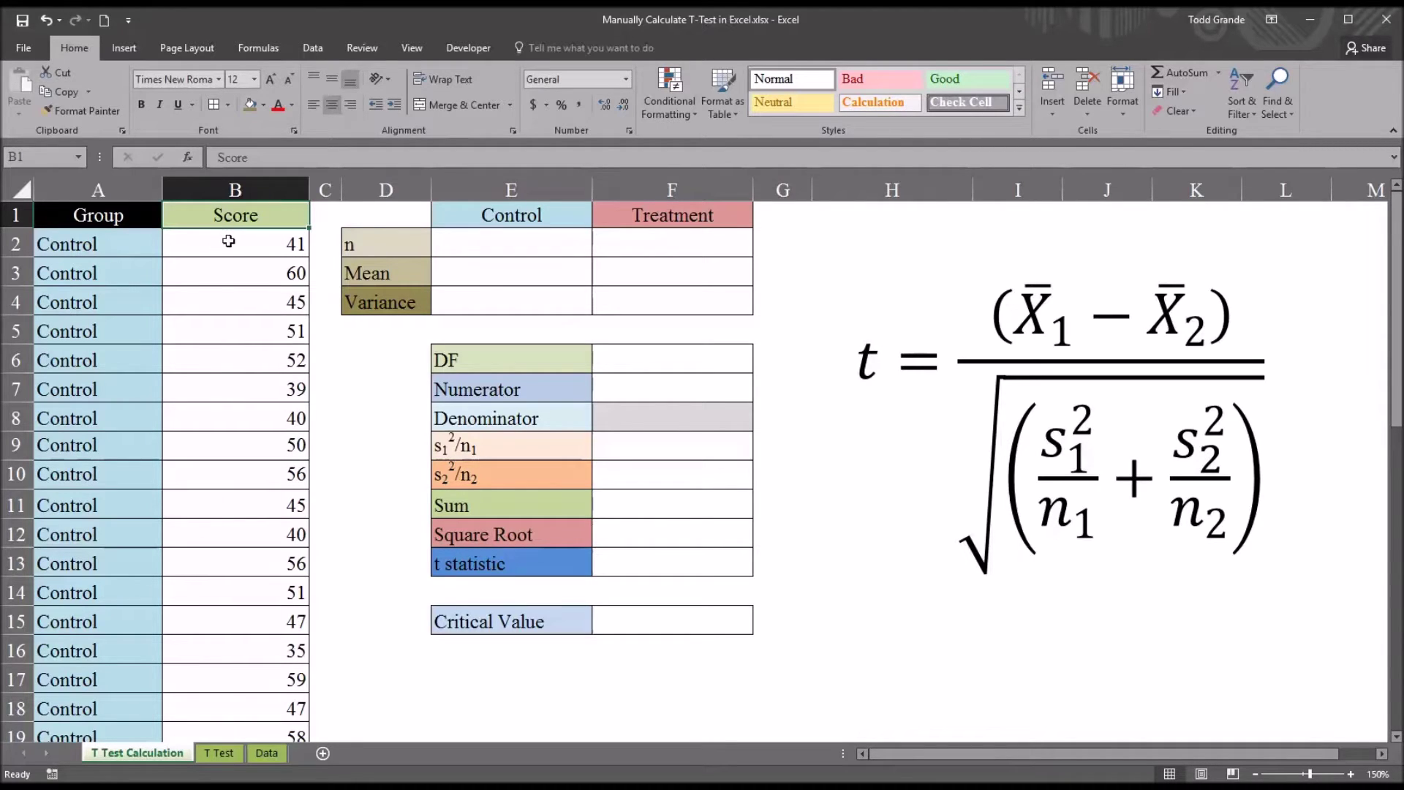
pyautogui.click(104, 217)
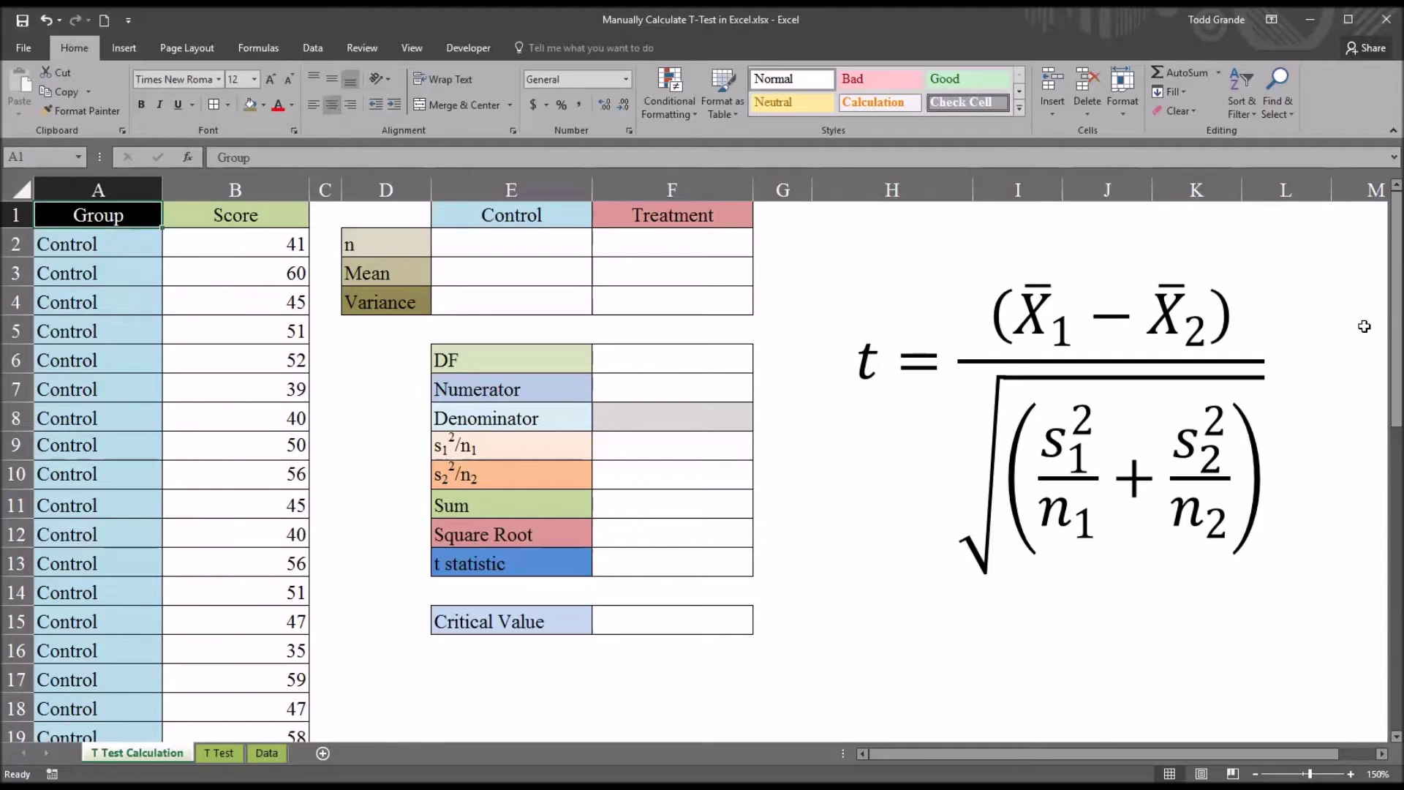
pyautogui.moveTo(1392, 318); pyautogui.dragTo(1350, 307)
pyautogui.moveTo(406, 216); pyautogui.dragTo(624, 614)
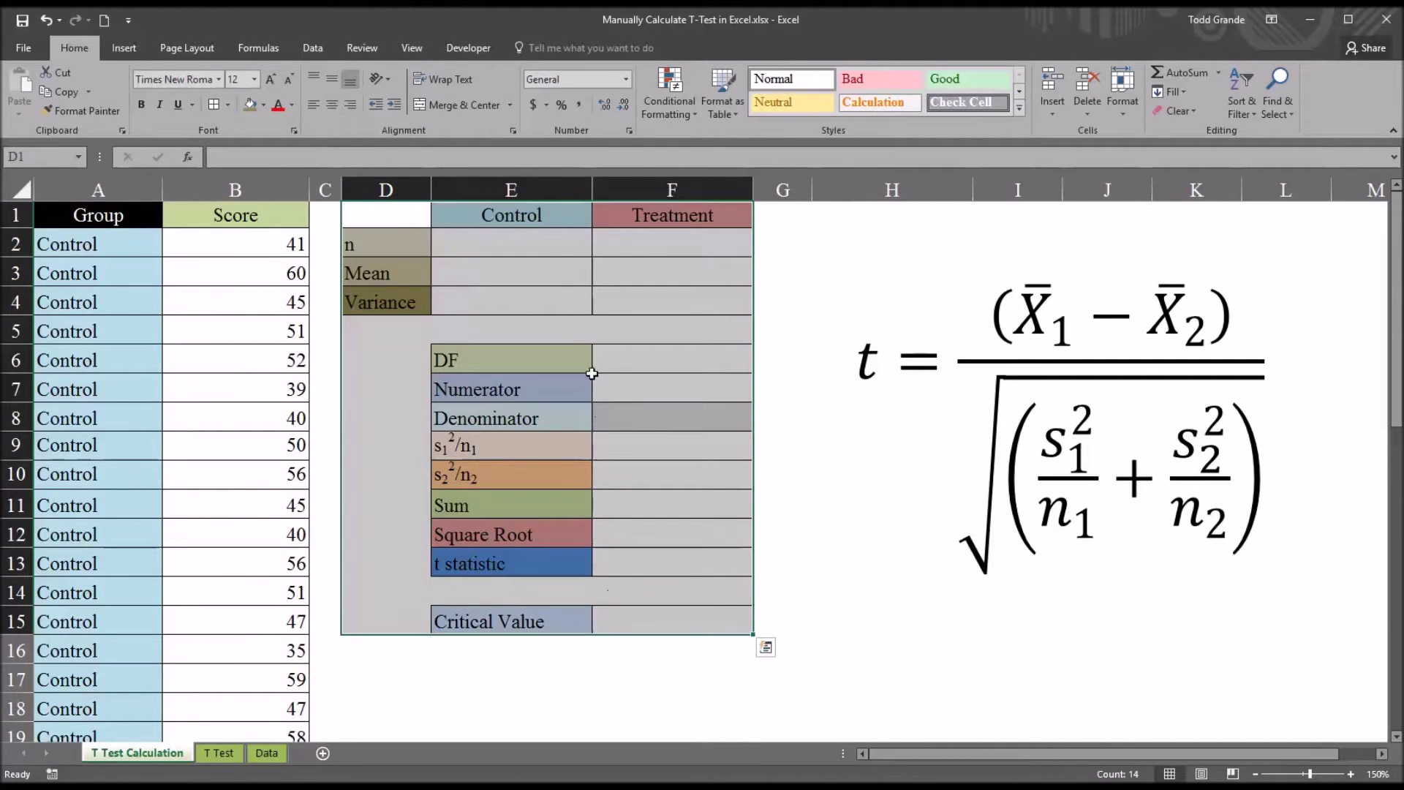
# Enter =COUNT(B2:B21) in the Control n cell E2
pyautogui.click(516, 250)
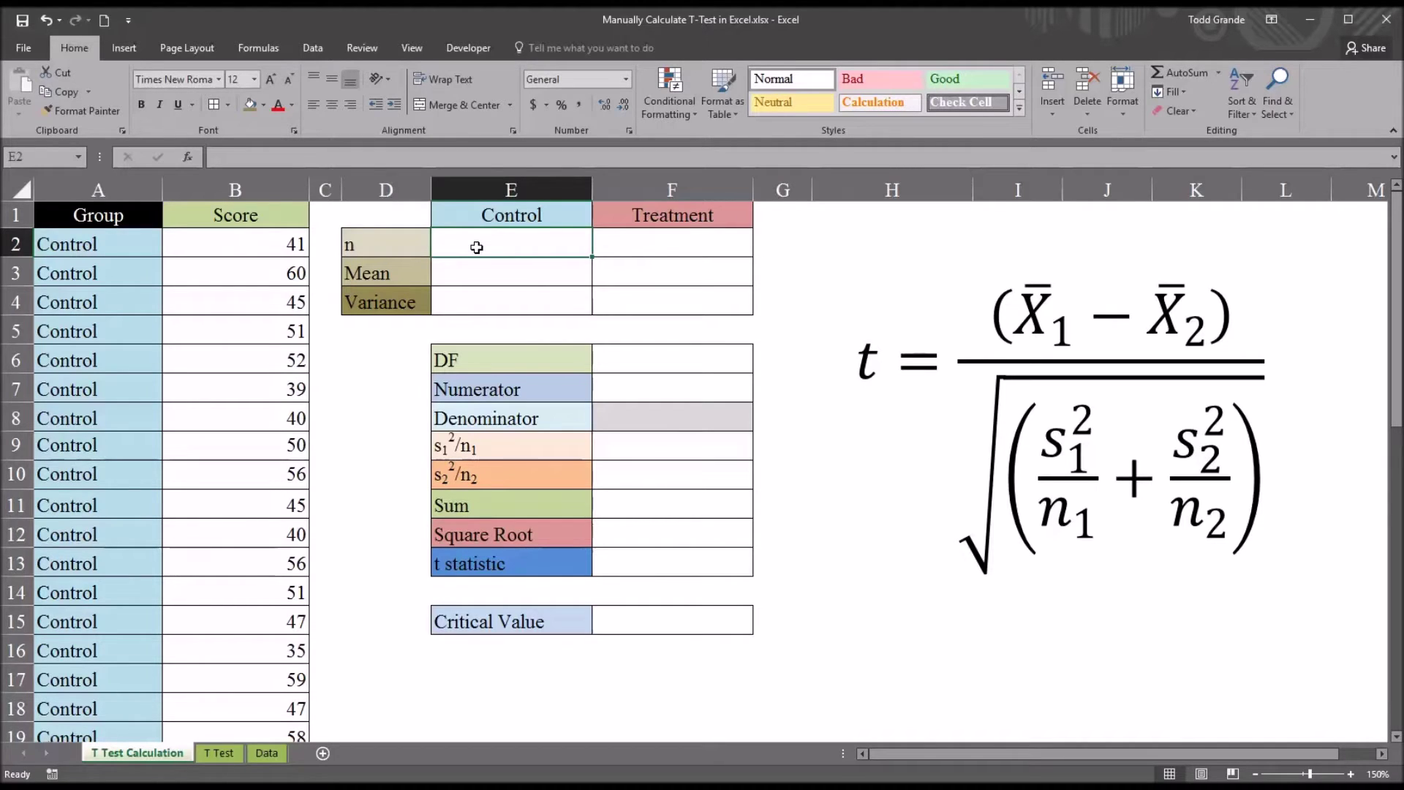
pyautogui.write('=cou')
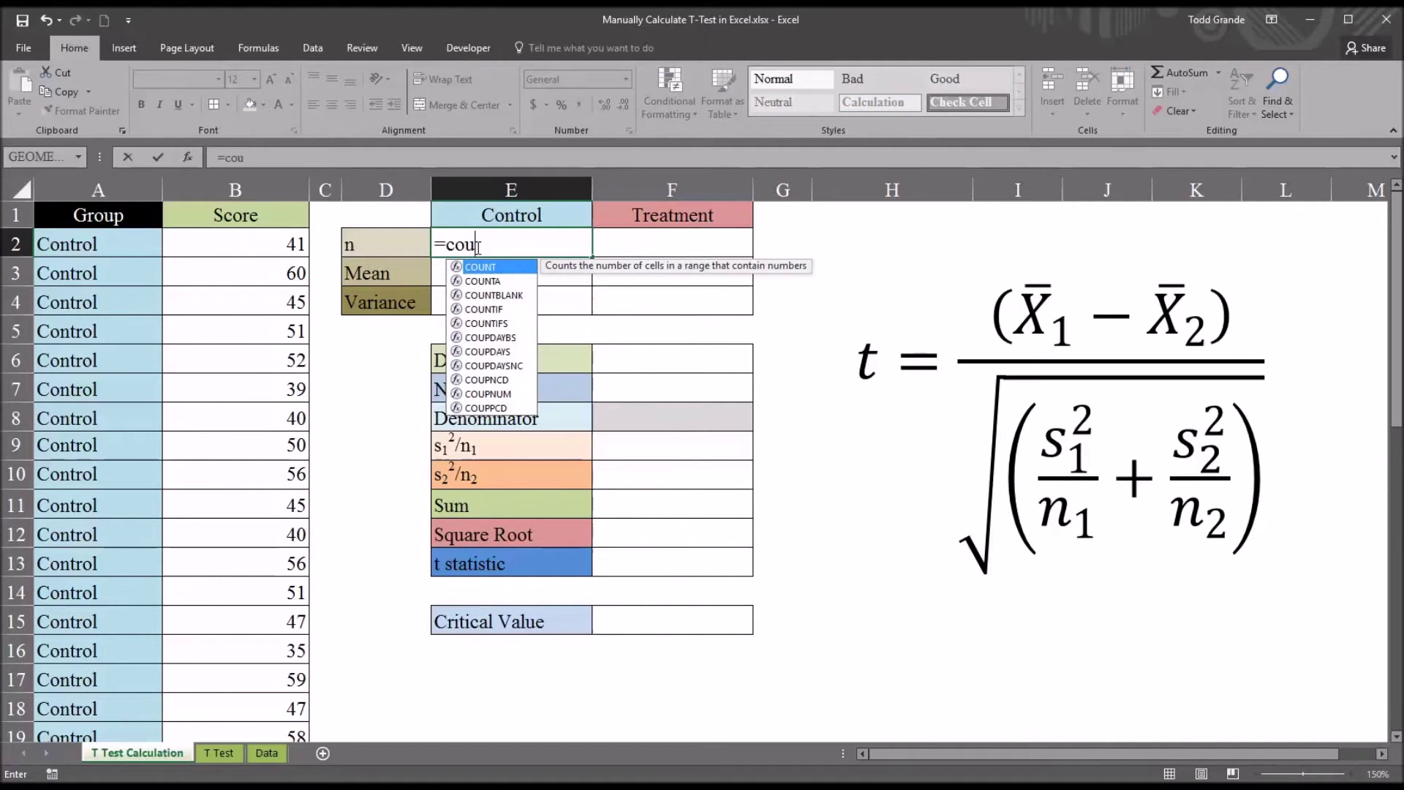
pyautogui.write('nt(')
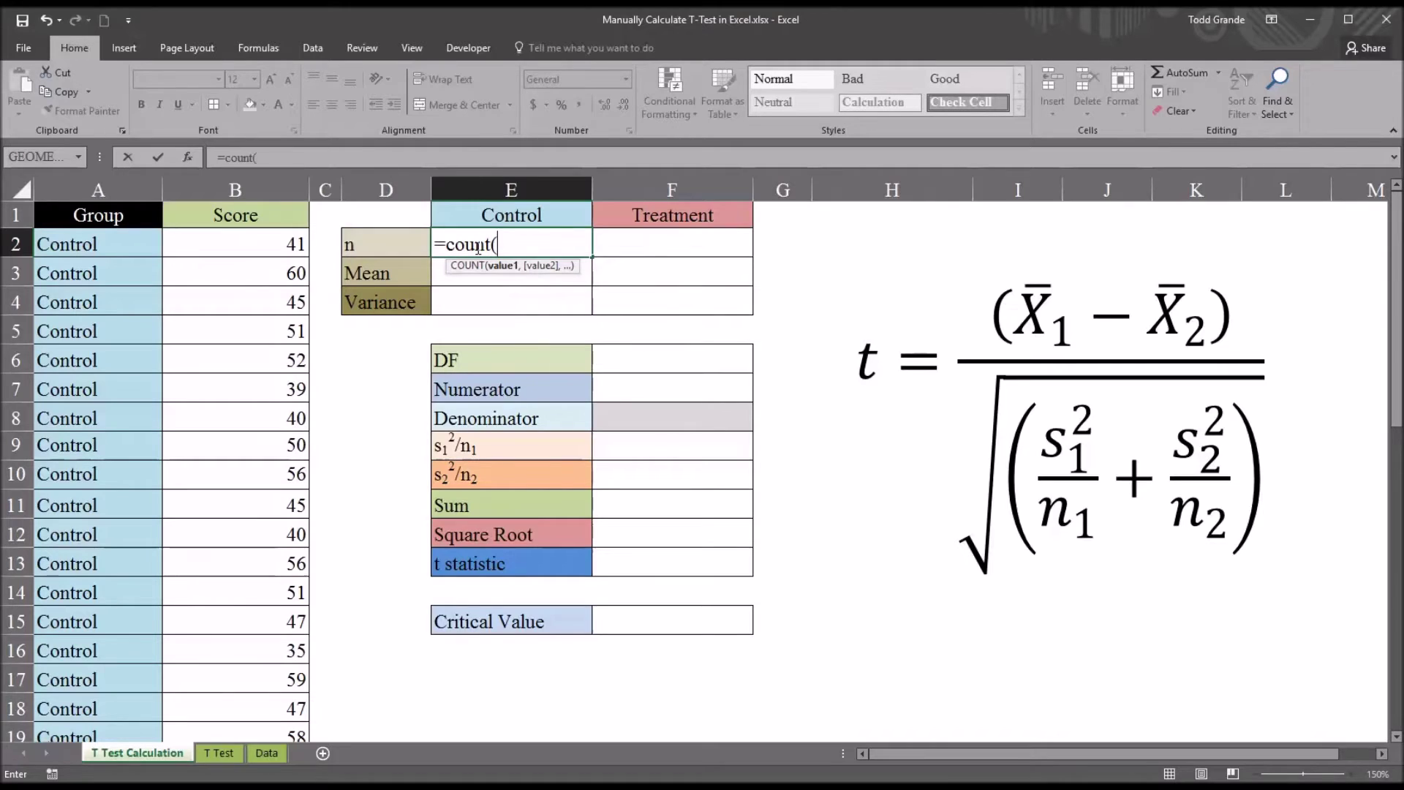
pyautogui.moveTo(245, 246); pyautogui.dragTo(226, 602)
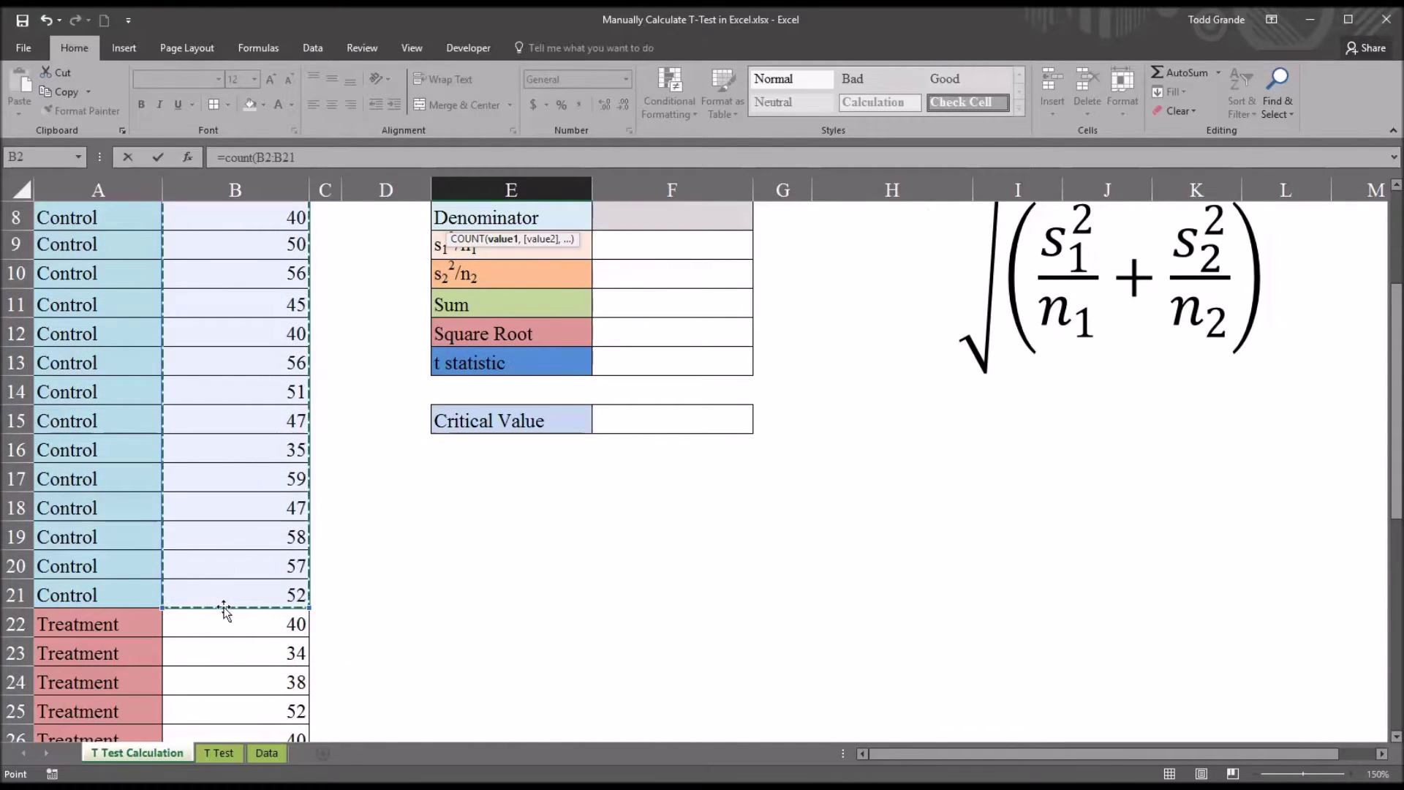
pyautogui.press('Return')
# Make both count references absolute so E2 reads =COUNT($B$2:$B$21), showing 20
pyautogui.scroll(1, 1393, 435)
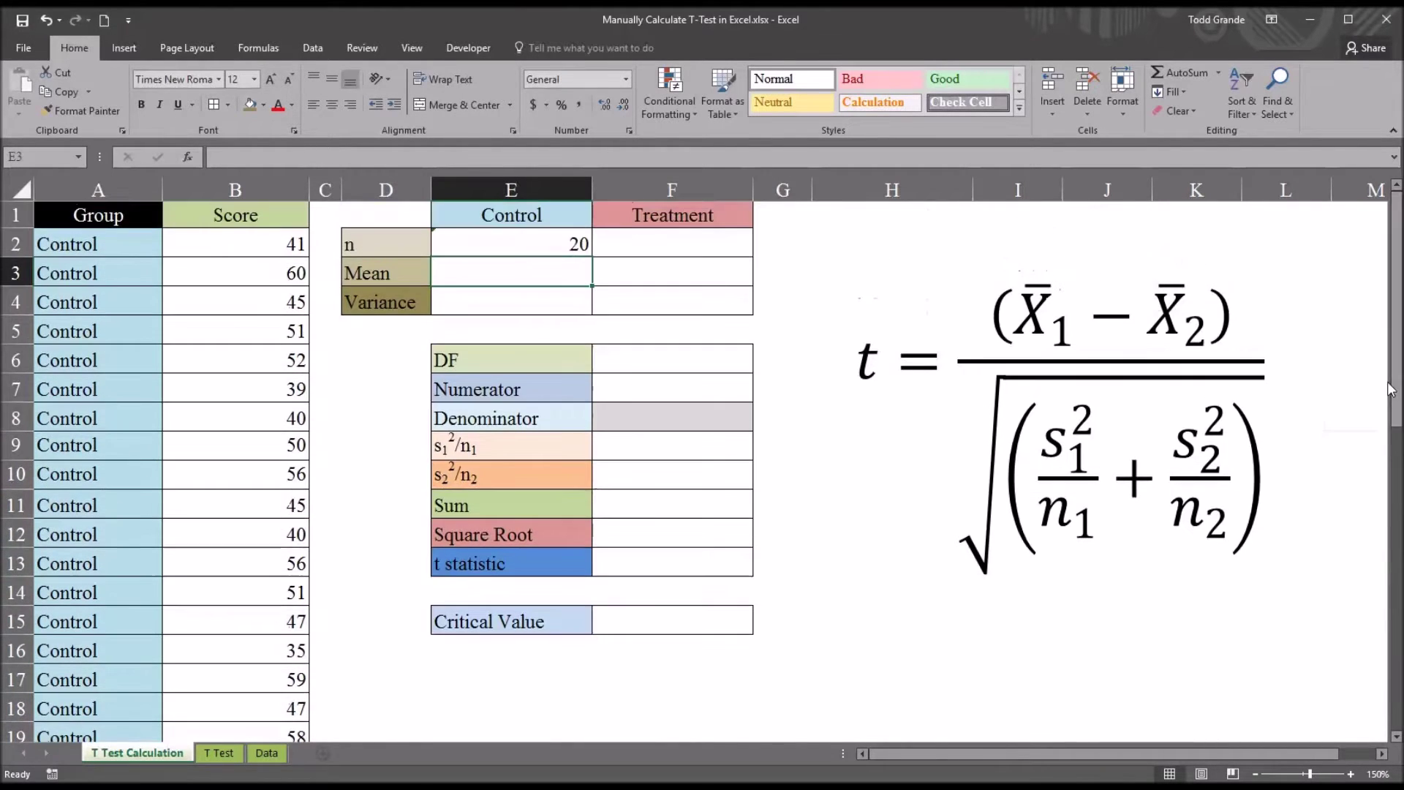
pyautogui.click(526, 246)
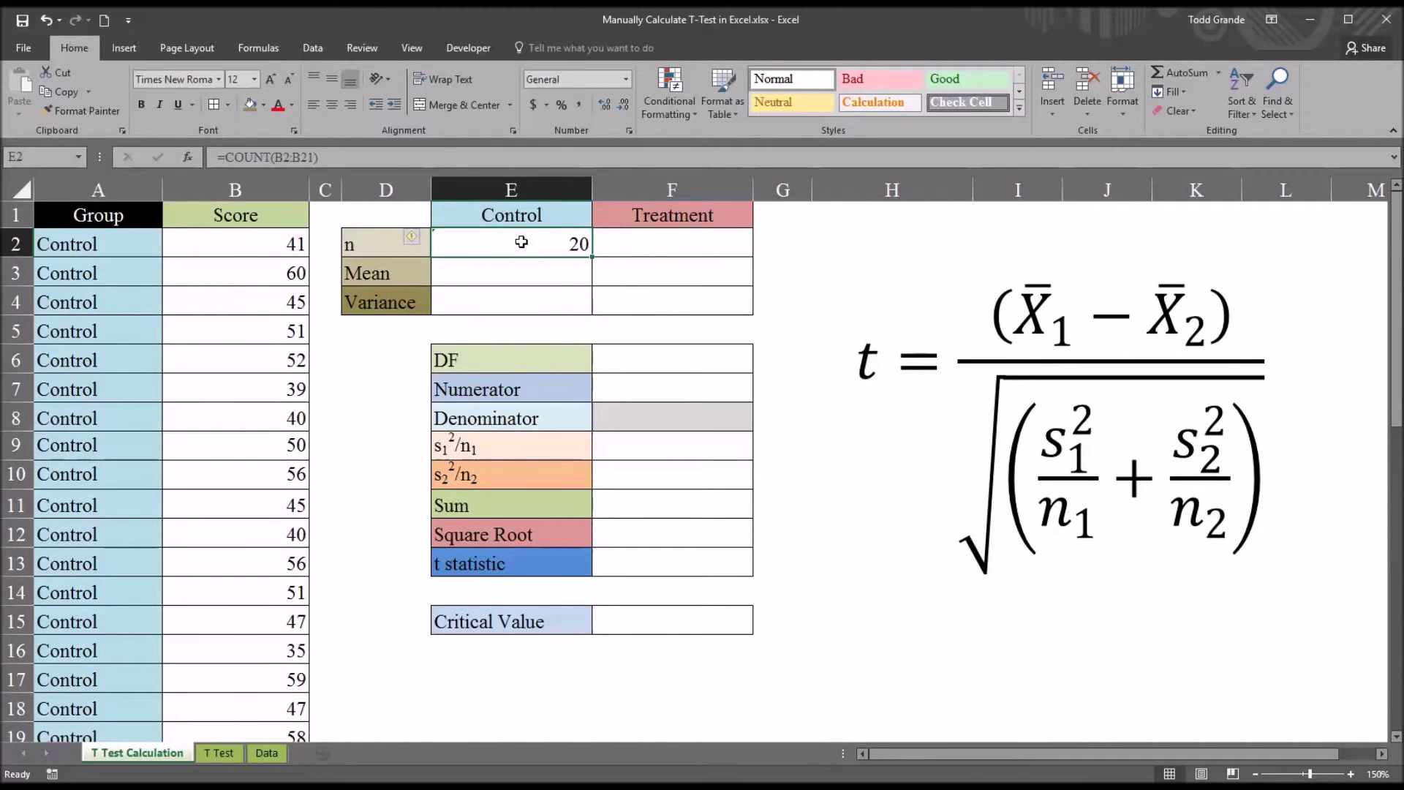
pyautogui.click(282, 158)
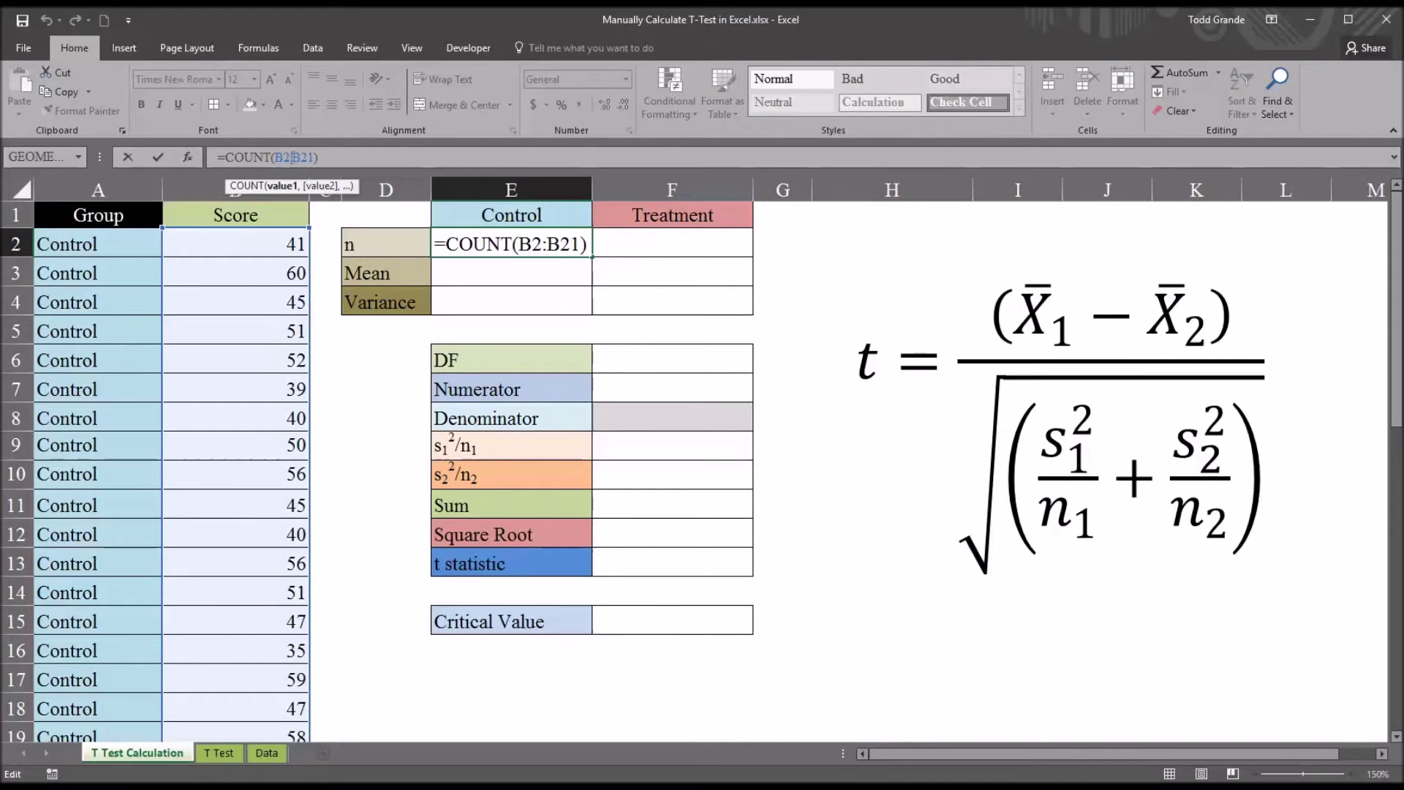
pyautogui.press('F4')
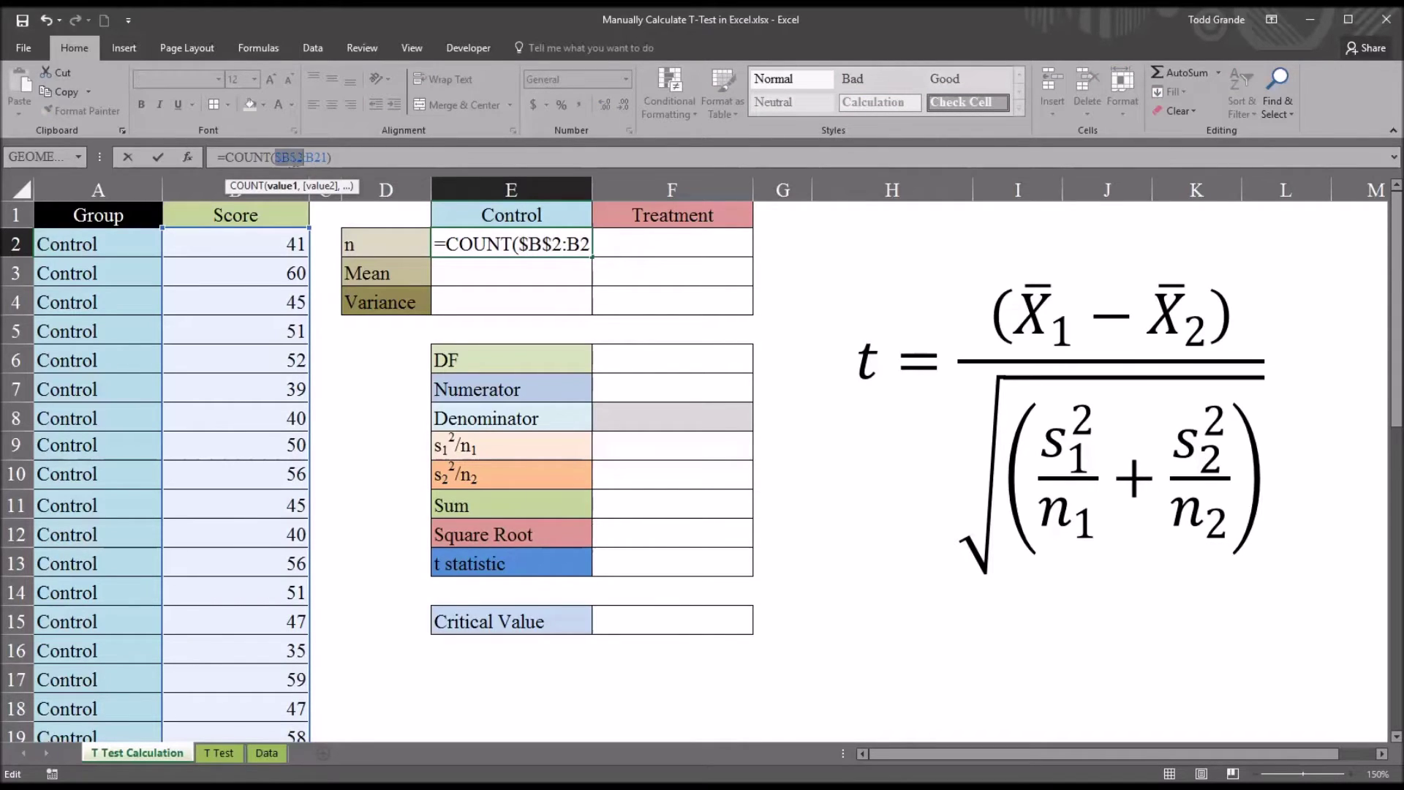
pyautogui.click(317, 157)
pyautogui.press('F4')
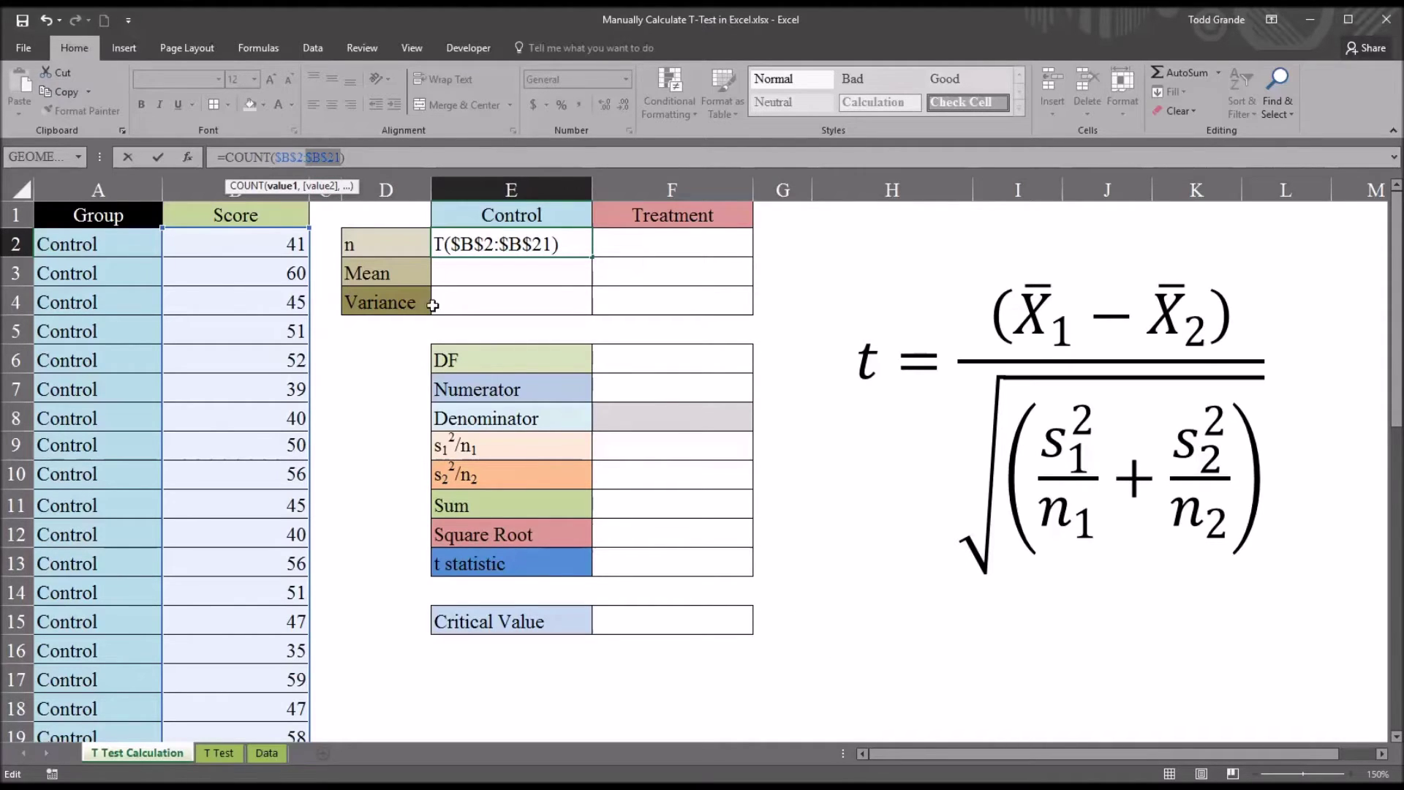
pyautogui.press('Return')
pyautogui.click(492, 247)
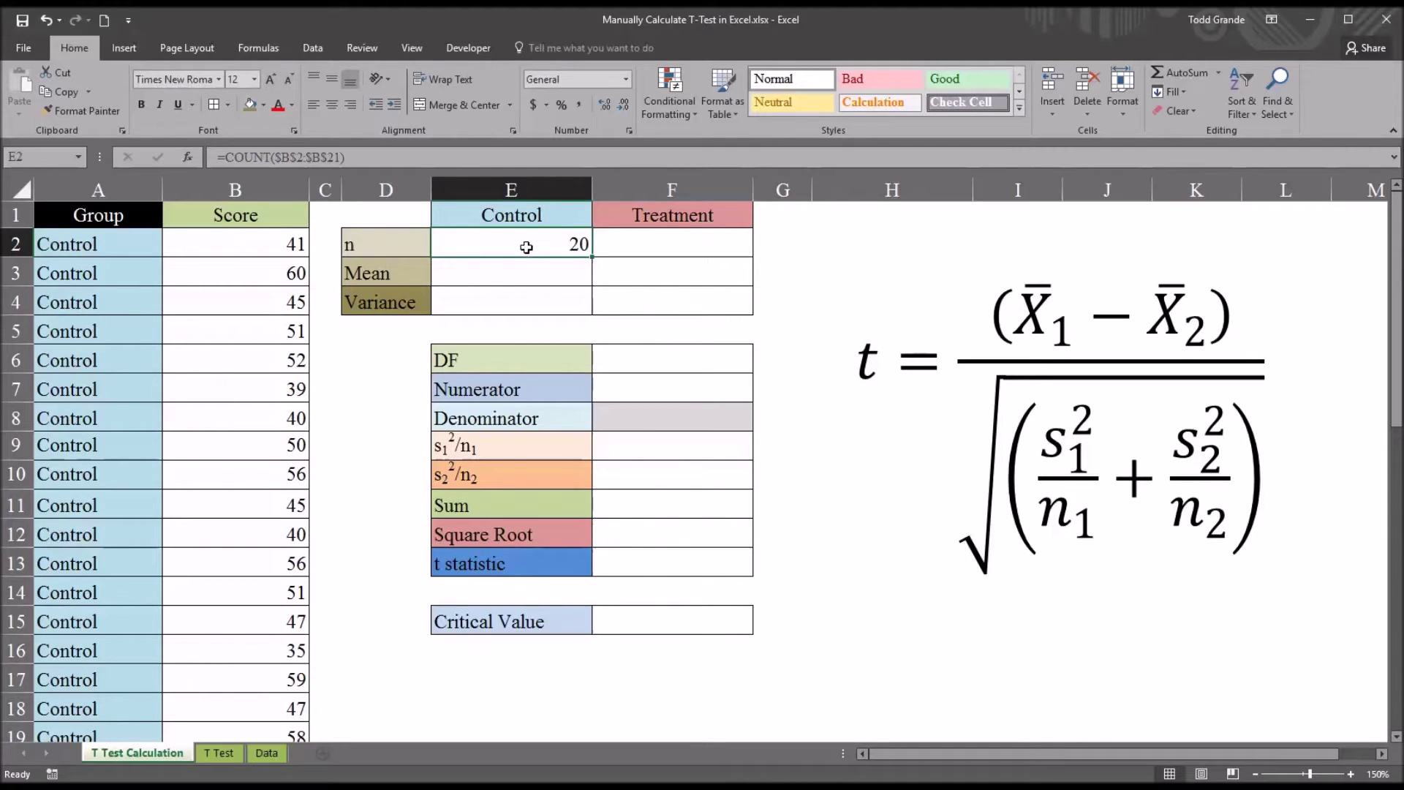
pyautogui.click(511, 270)
# Copy the count formula down to E3:E4 and change E3 to =AVERAGE($B$2:$B$21), giving 49.05
pyautogui.click(504, 298)
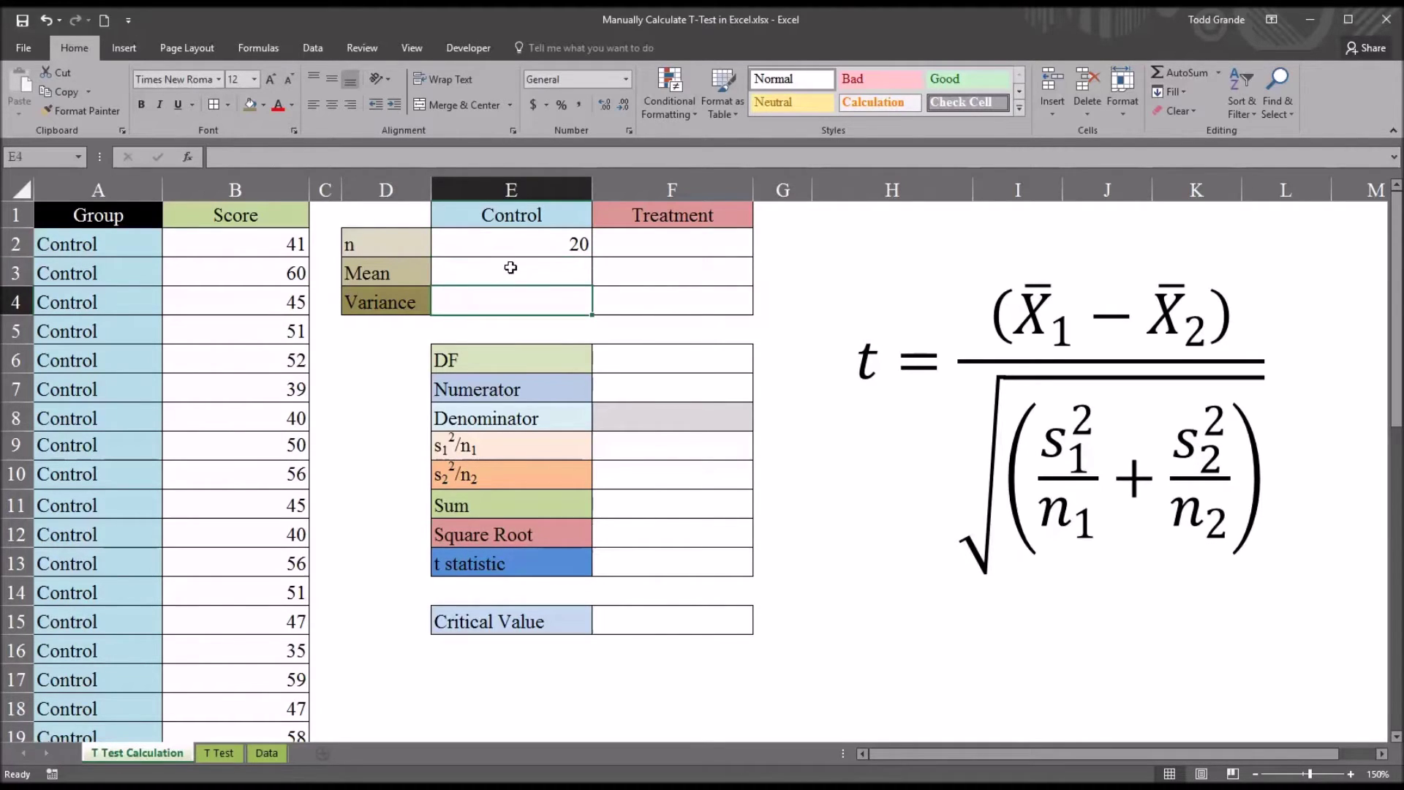
pyautogui.click(508, 270)
pyautogui.click(512, 242)
pyautogui.moveTo(590, 257); pyautogui.dragTo(583, 305)
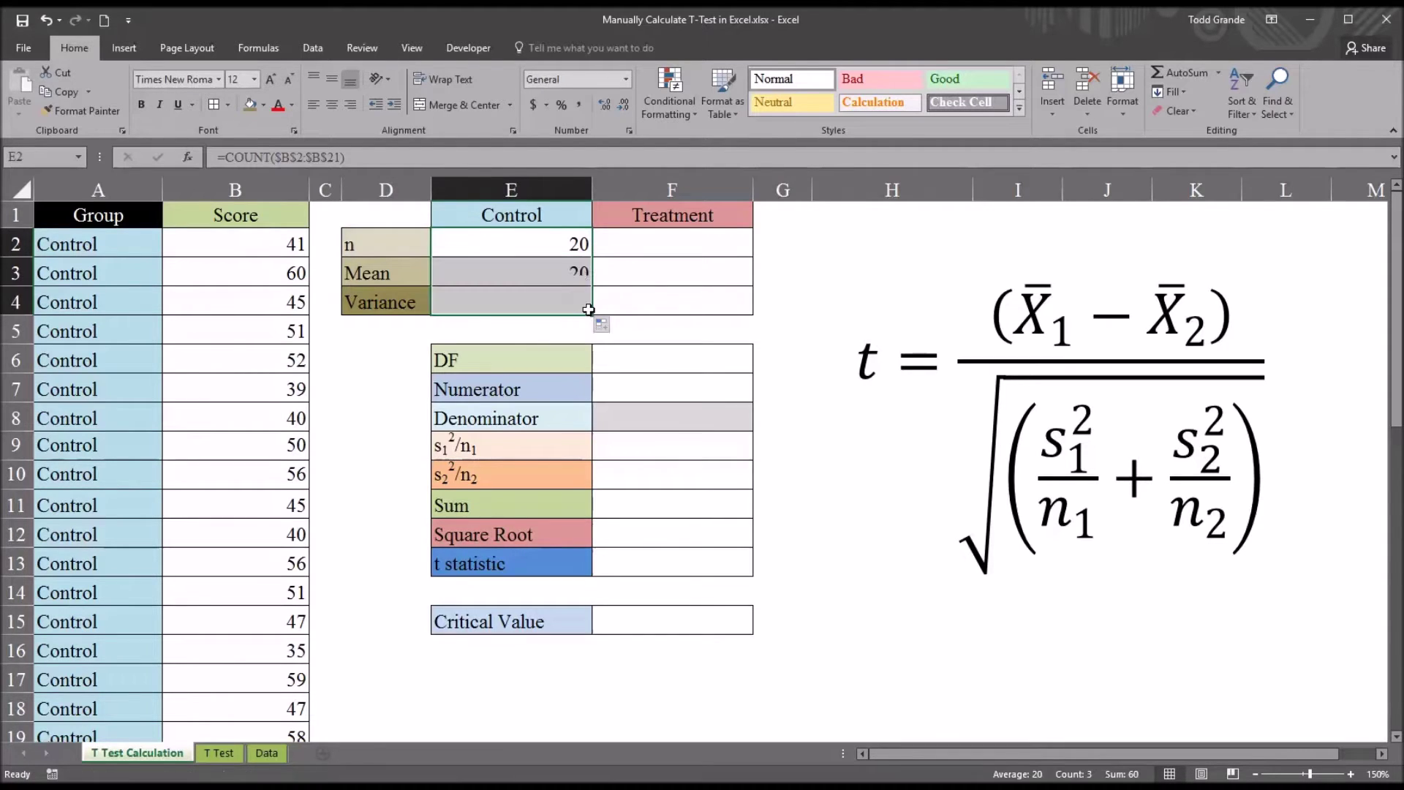
pyautogui.click(544, 276)
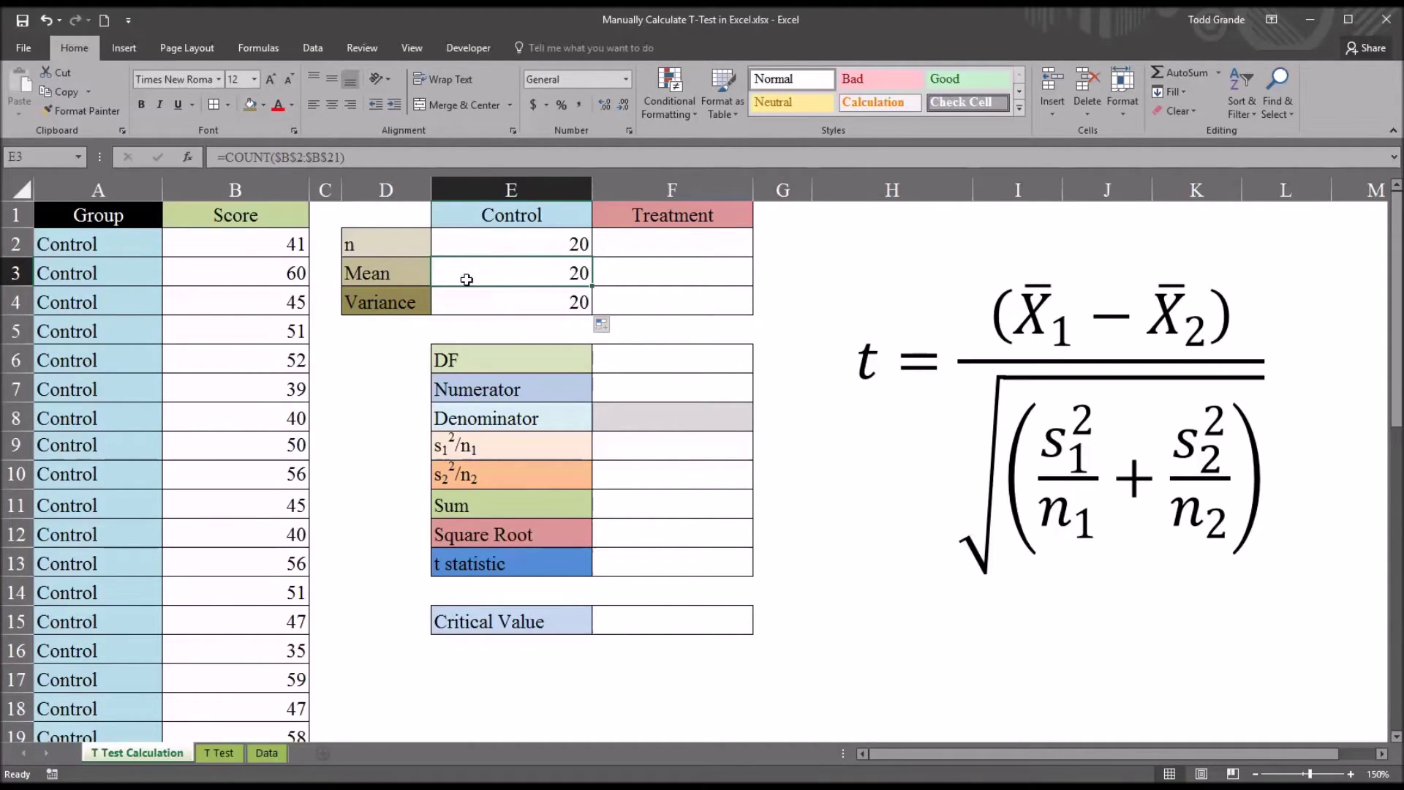
pyautogui.moveTo(271, 156); pyautogui.dragTo(234, 156)
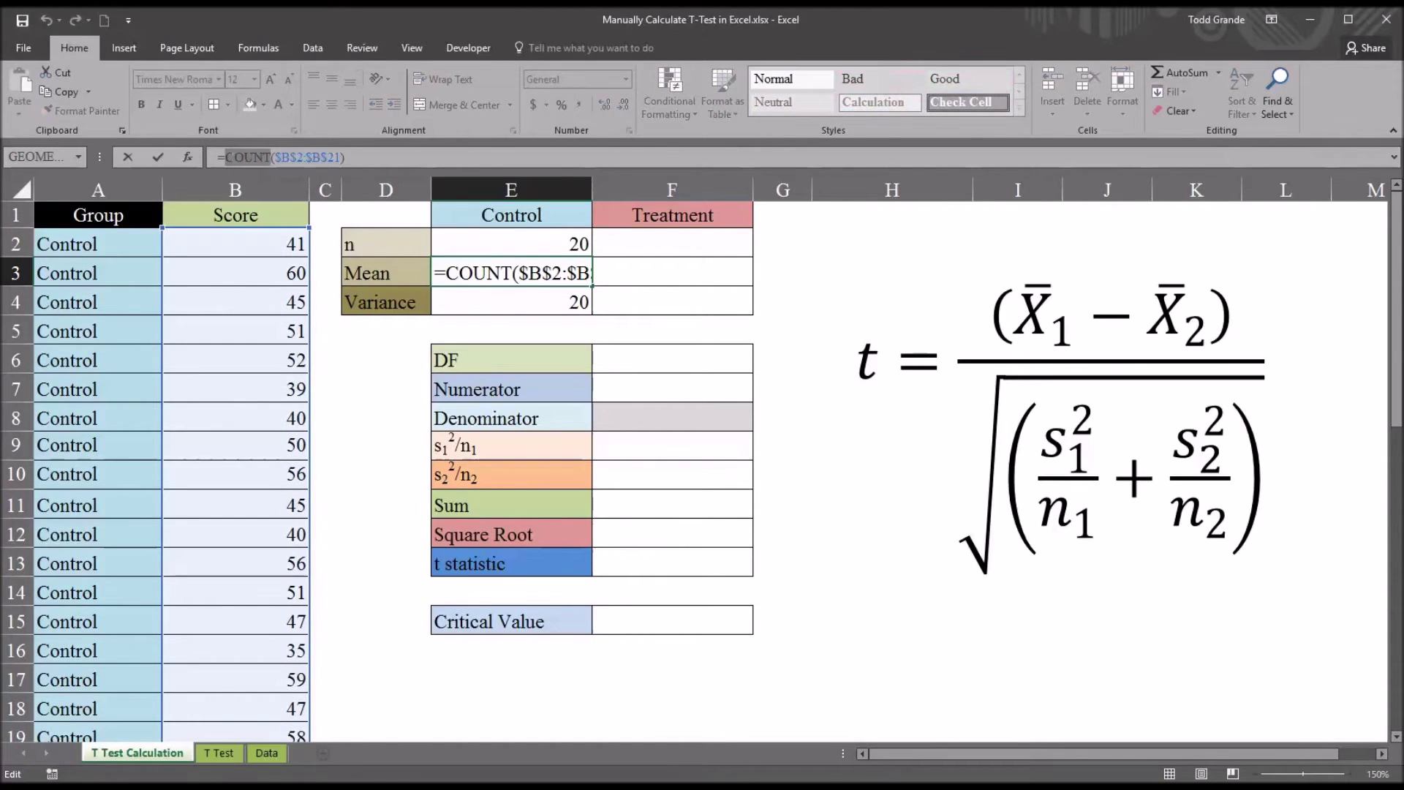
pyautogui.write('average')
pyautogui.press('Return')
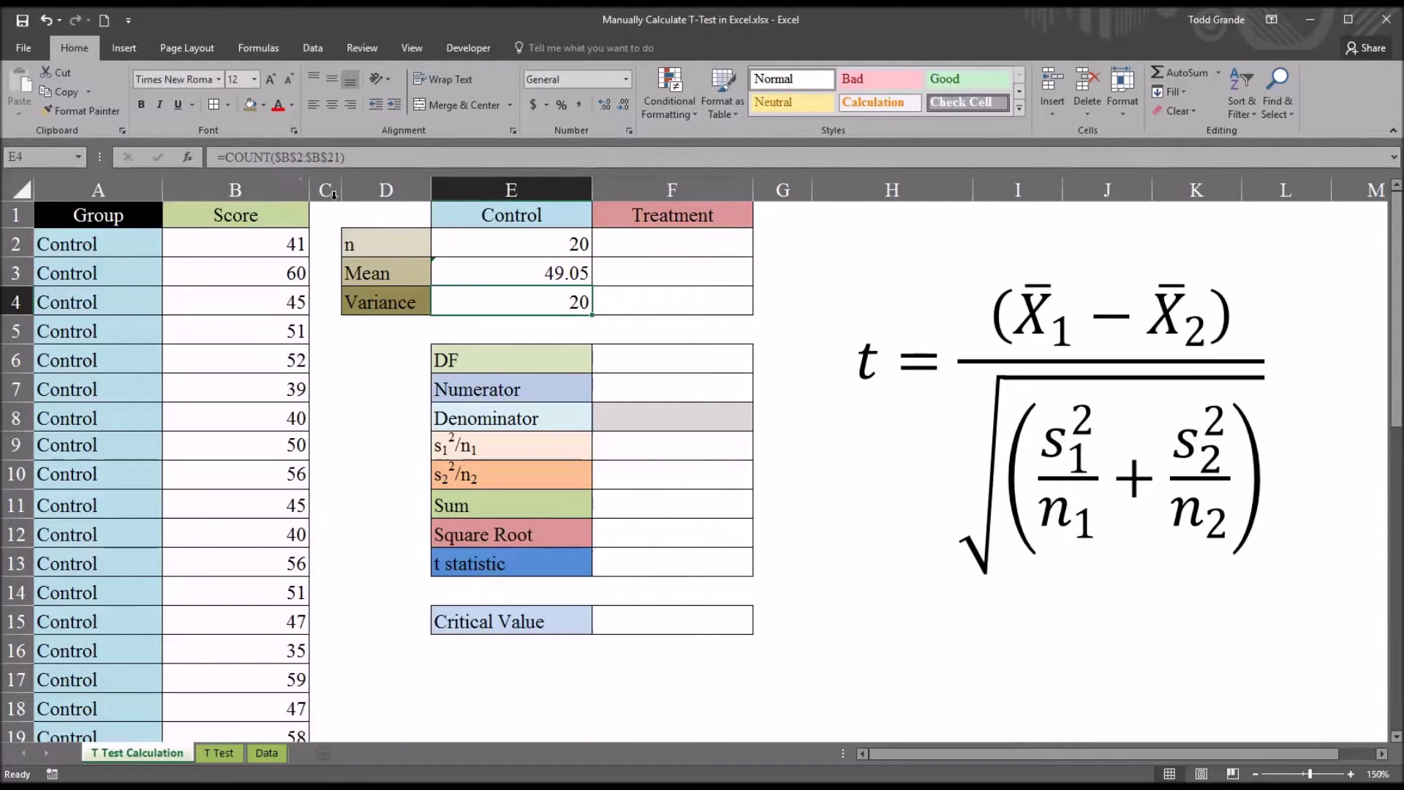
# Change E4 to =VAR.S($B$2:$B$21), giving a Control variance of 55.41842105
pyautogui.moveTo(272, 157); pyautogui.dragTo(225, 157)
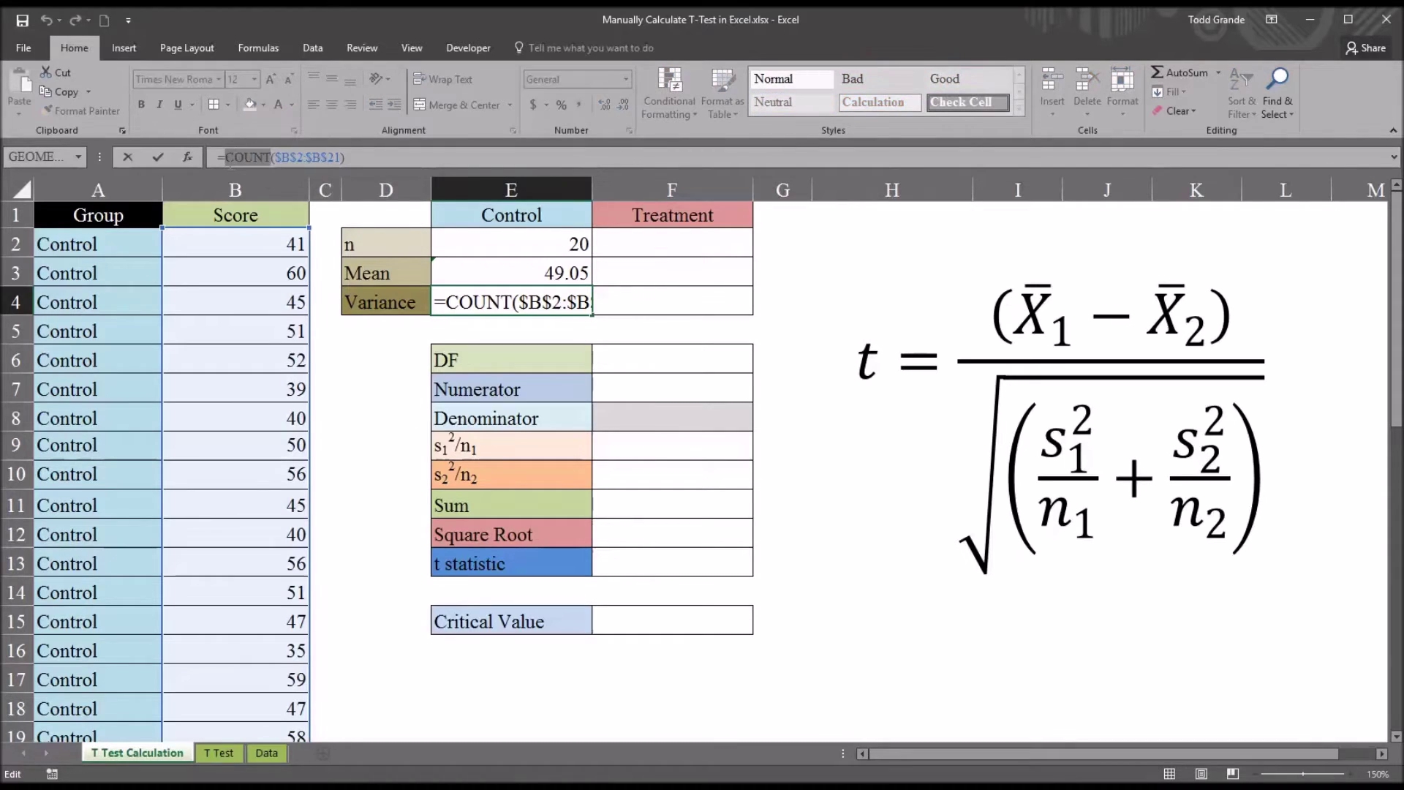
pyautogui.write('ar.')
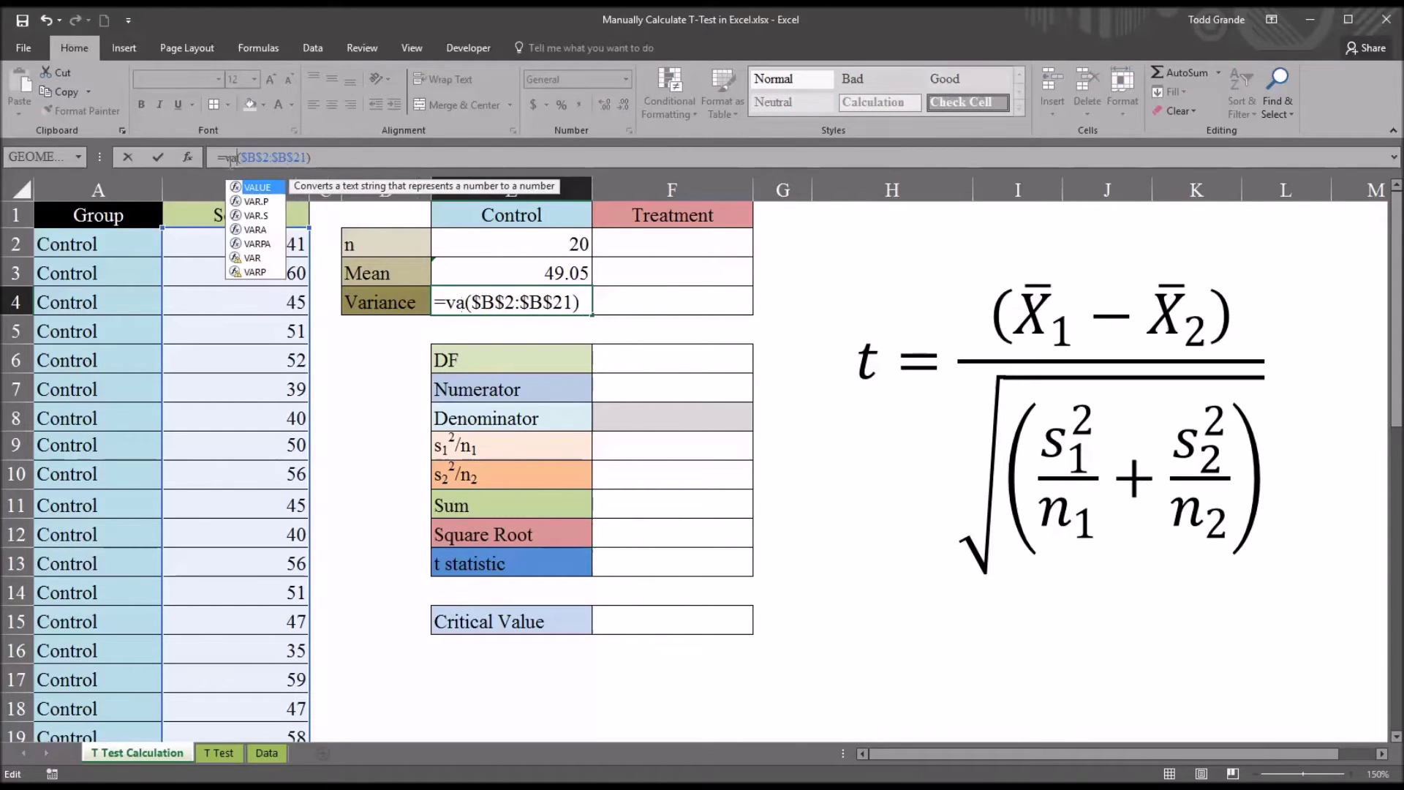
pyautogui.write('s')
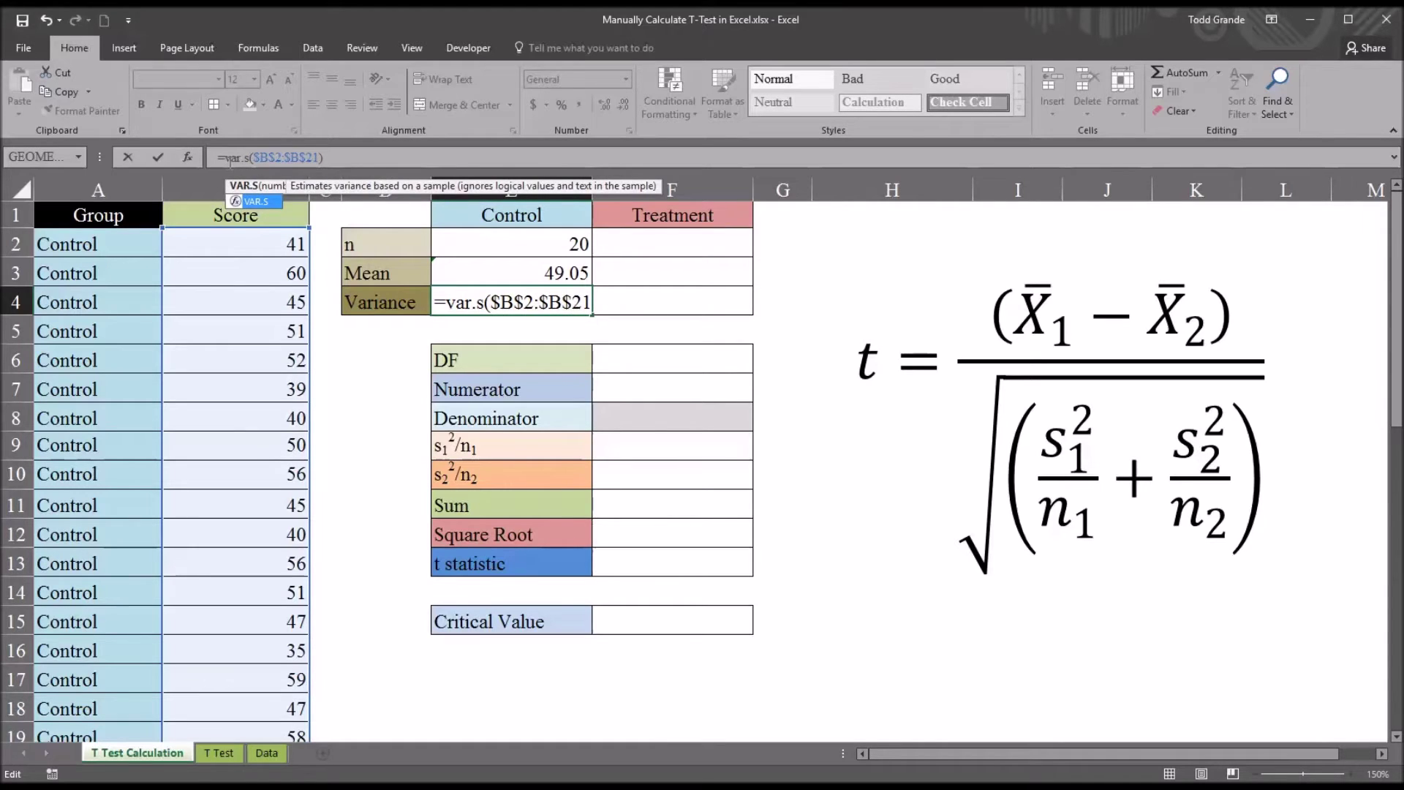
pyautogui.press('Return')
pyautogui.click(447, 297)
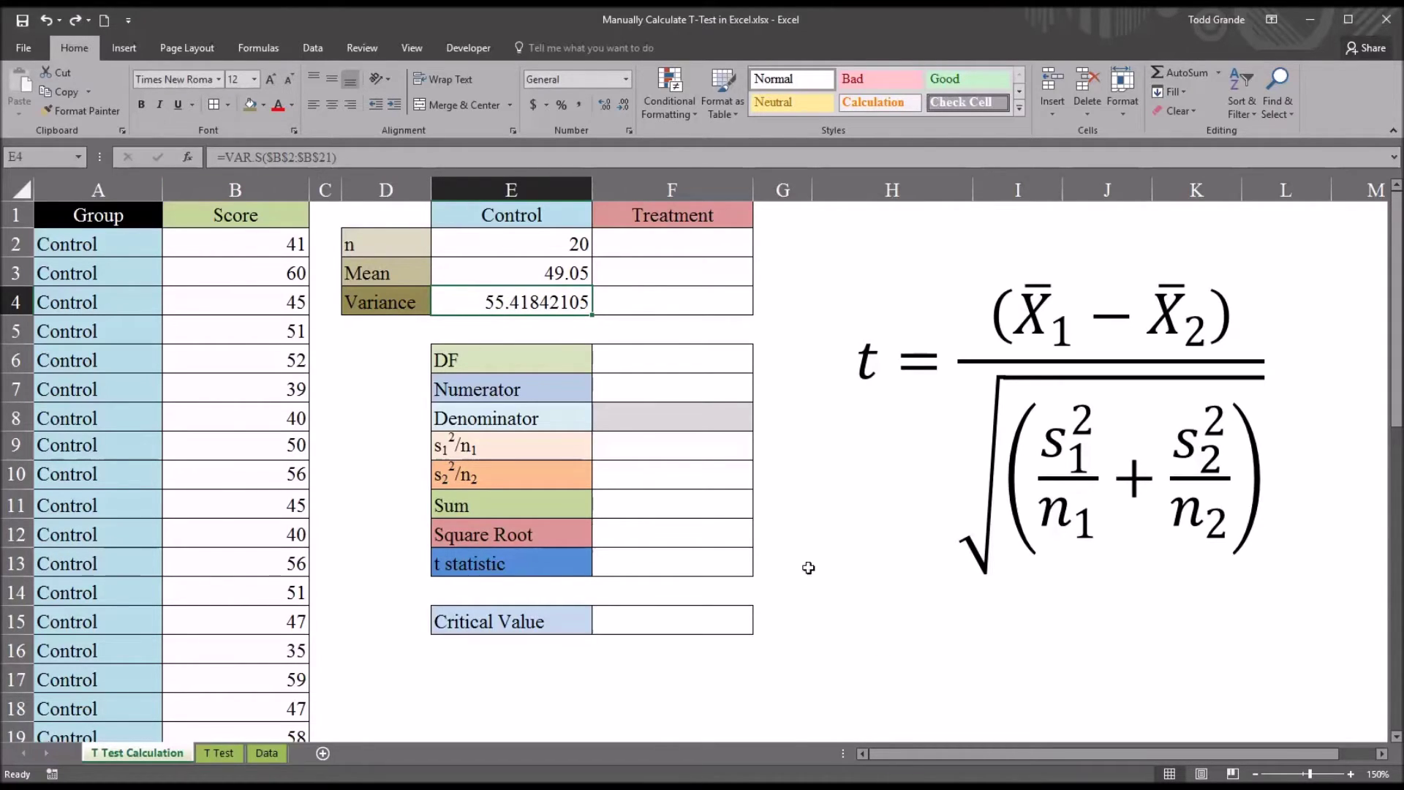
pyautogui.click(589, 245)
# Copy the count formula into F2 and shift its range to =COUNT($B$22:$B$41), returning 20
pyautogui.moveTo(594, 258); pyautogui.dragTo(729, 245)
pyautogui.click(672, 247)
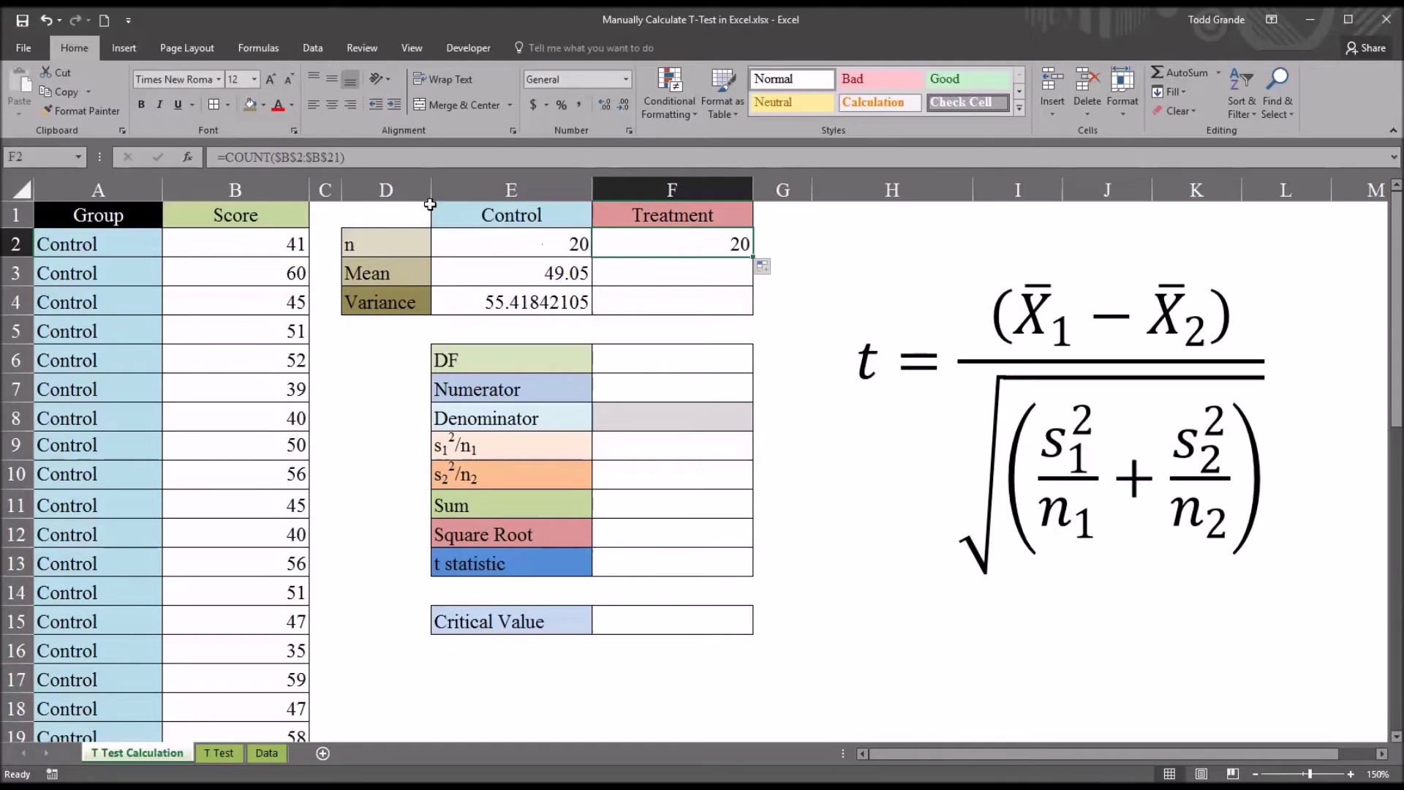
pyautogui.press('F2')
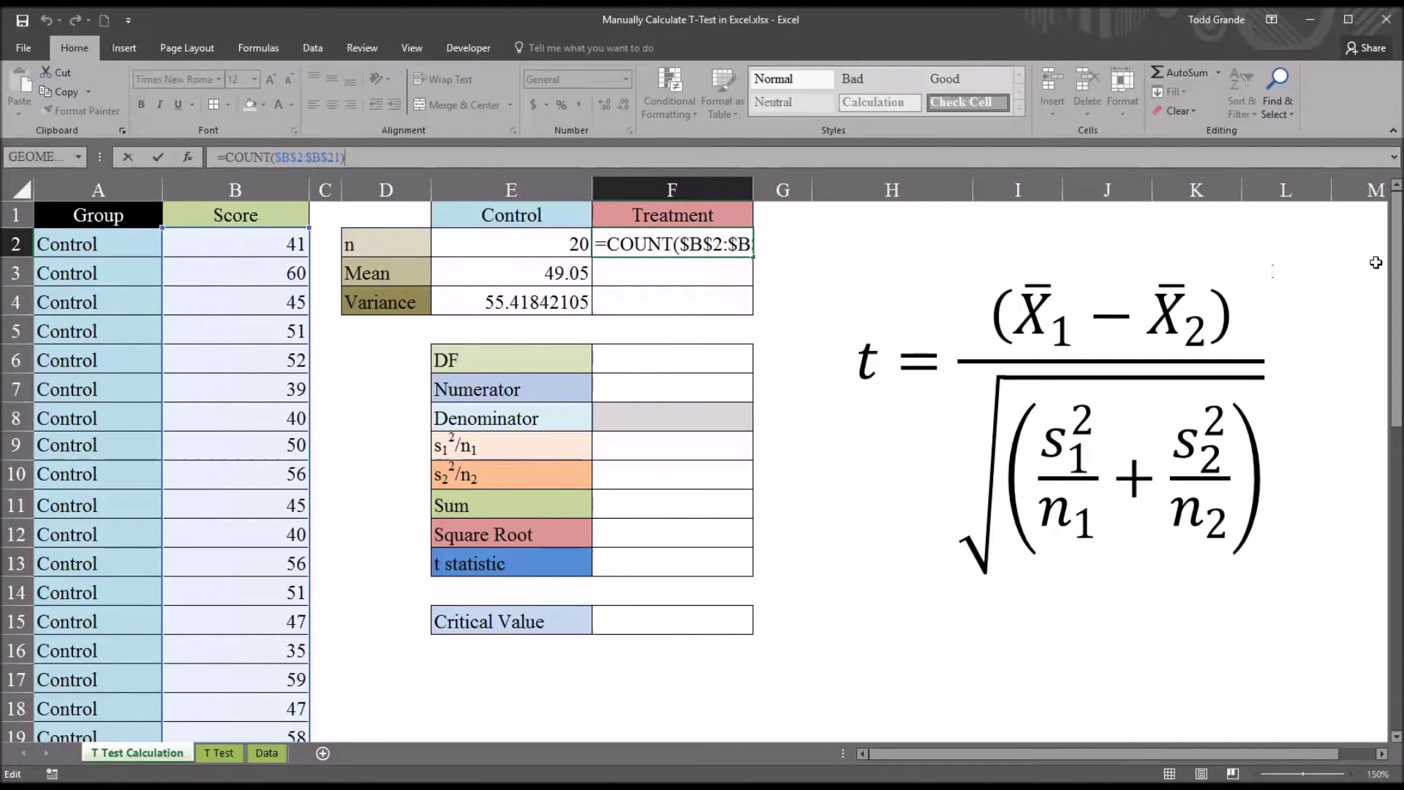
pyautogui.moveTo(1395, 268); pyautogui.dragTo(1382, 481)
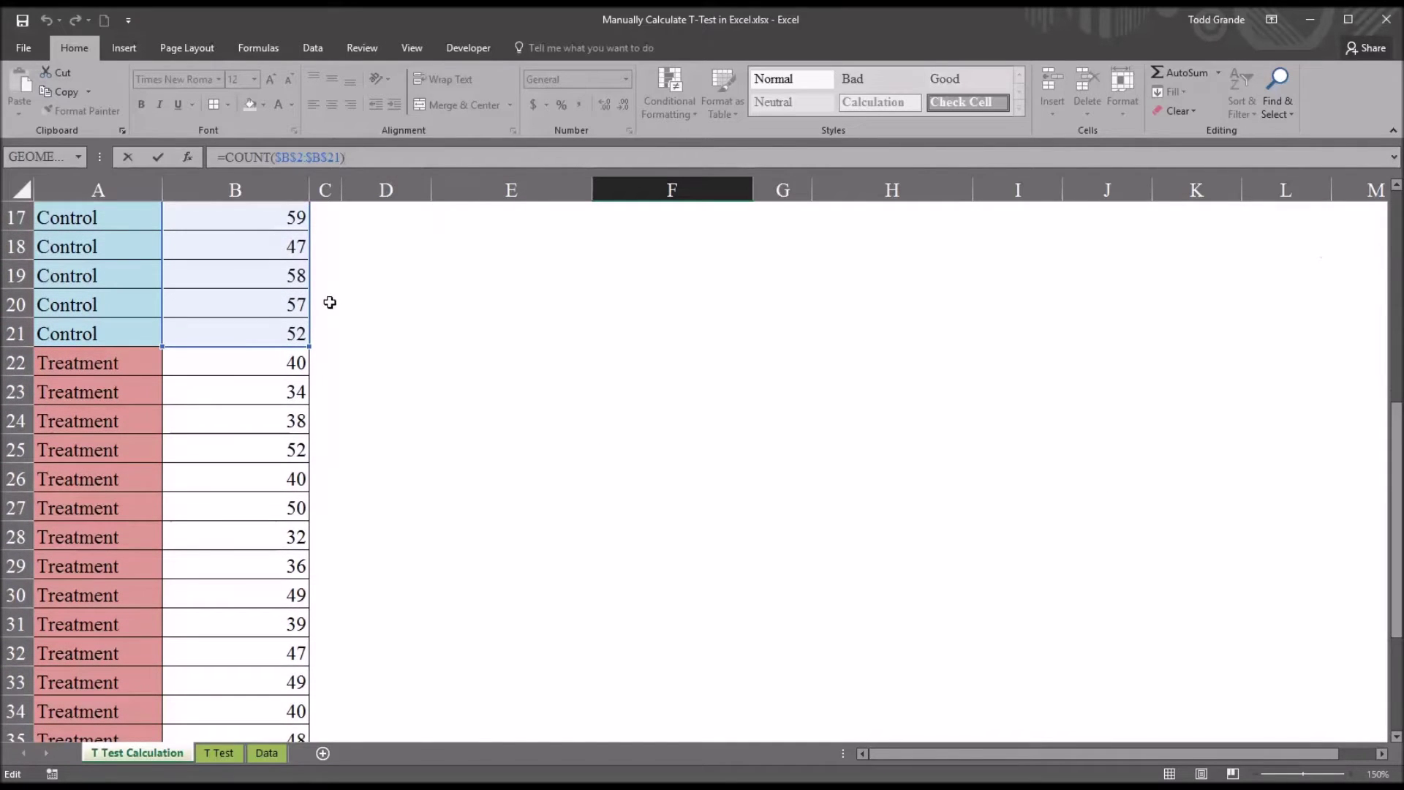
pyautogui.moveTo(307, 291); pyautogui.dragTo(300, 706)
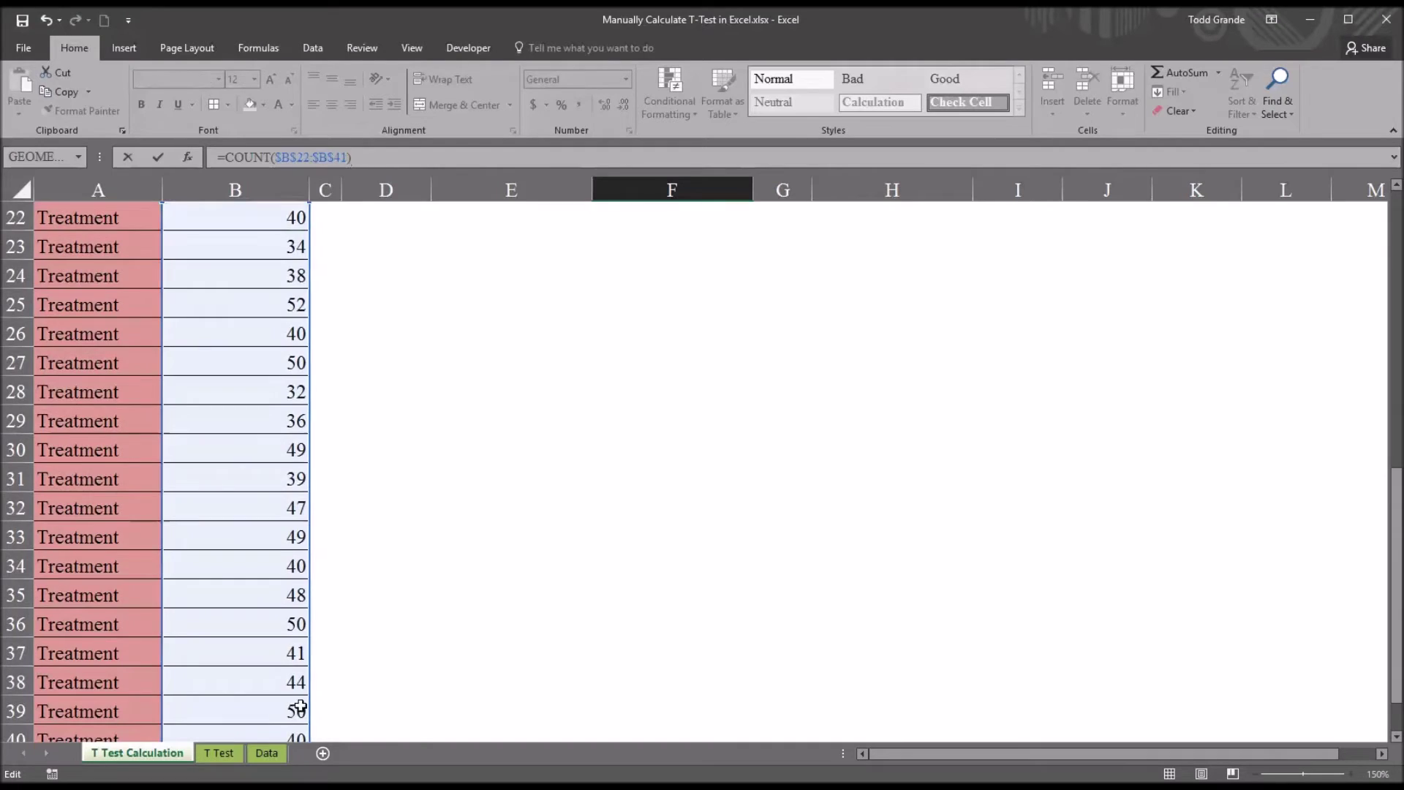
pyautogui.press('Return')
pyautogui.moveTo(1395, 462); pyautogui.dragTo(1395, 439)
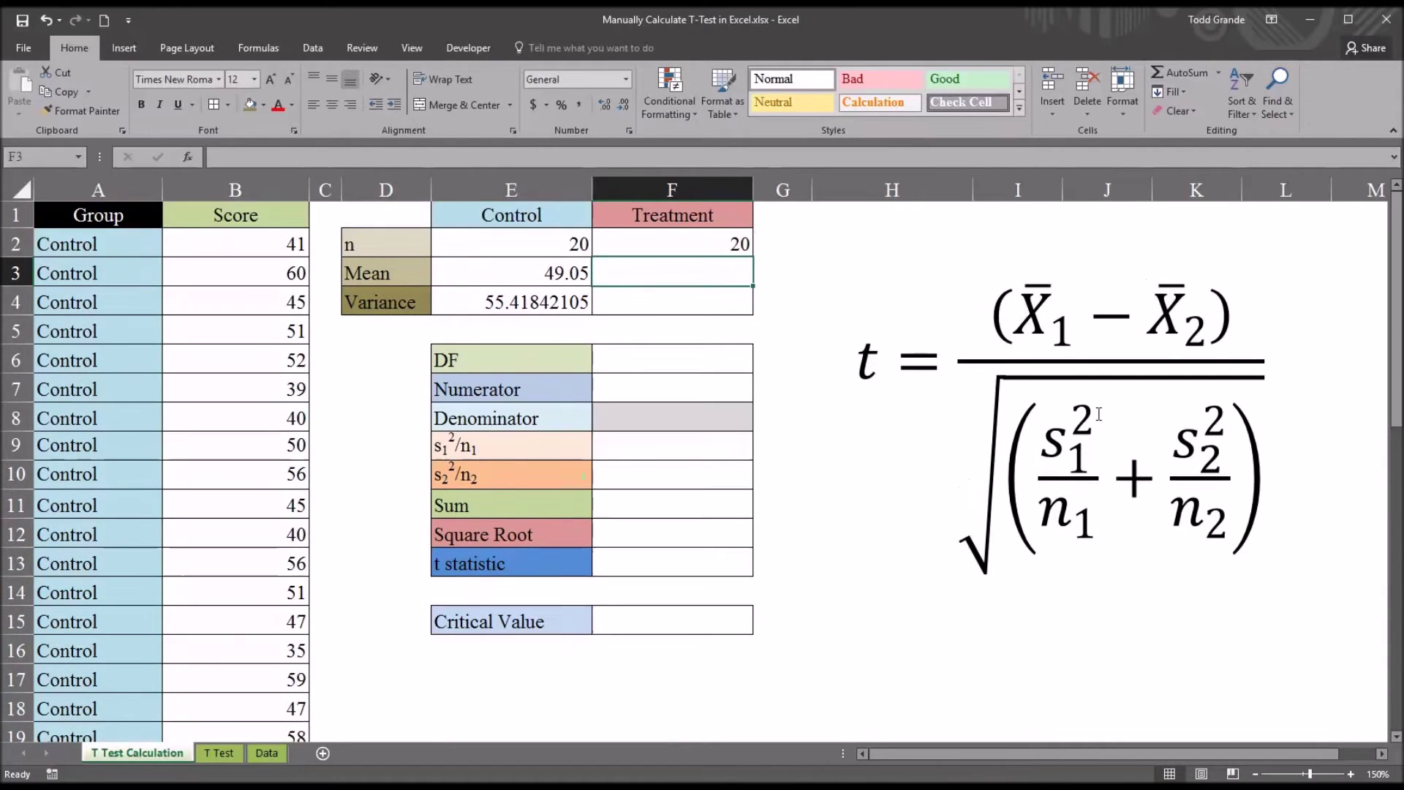
pyautogui.click(639, 253)
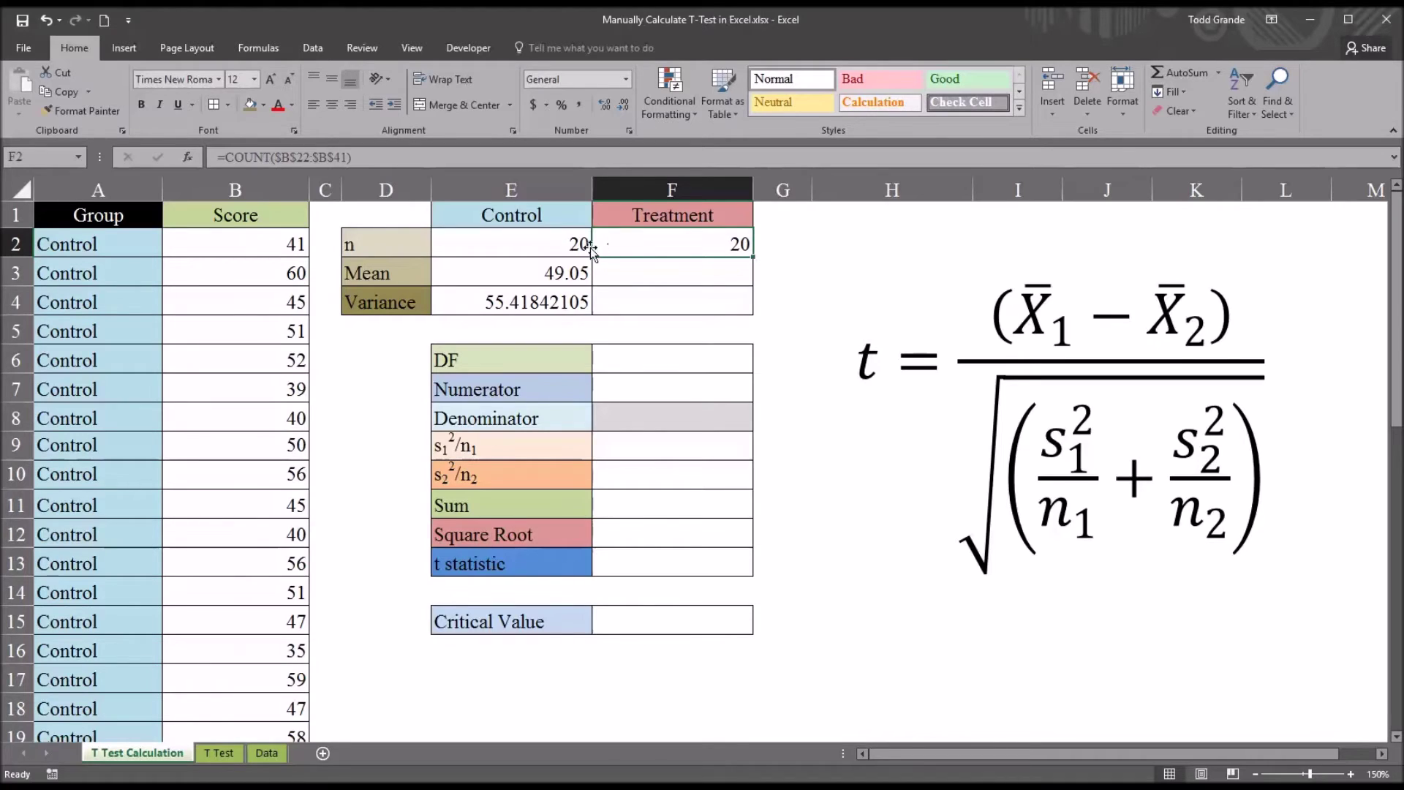
pyautogui.click(536, 246)
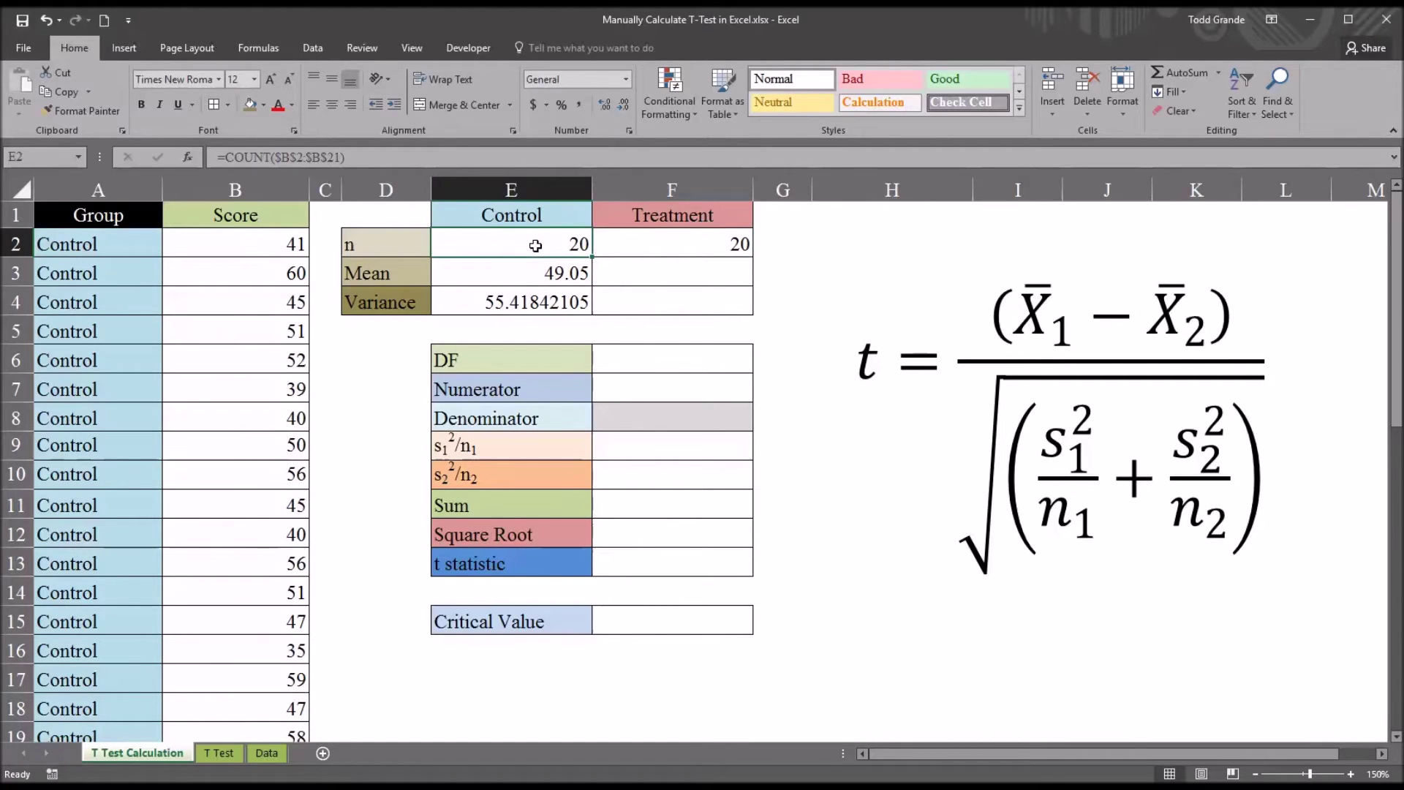
pyautogui.click(612, 245)
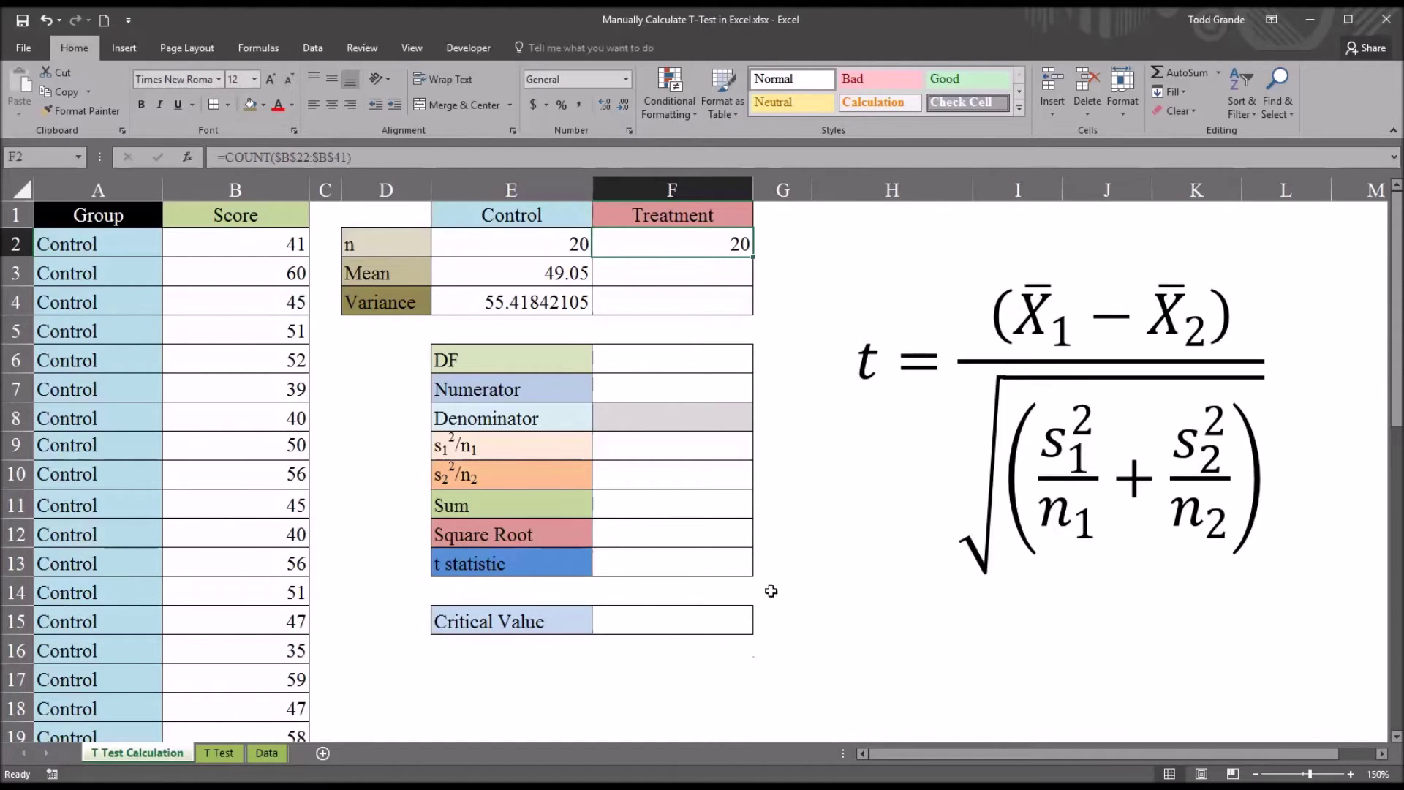
# Copy the Treatment count down and change F3 to =AVERAGE($B$22:$B$41), giving 42.65
pyautogui.moveTo(753, 259); pyautogui.dragTo(754, 314)
pyautogui.click(711, 278)
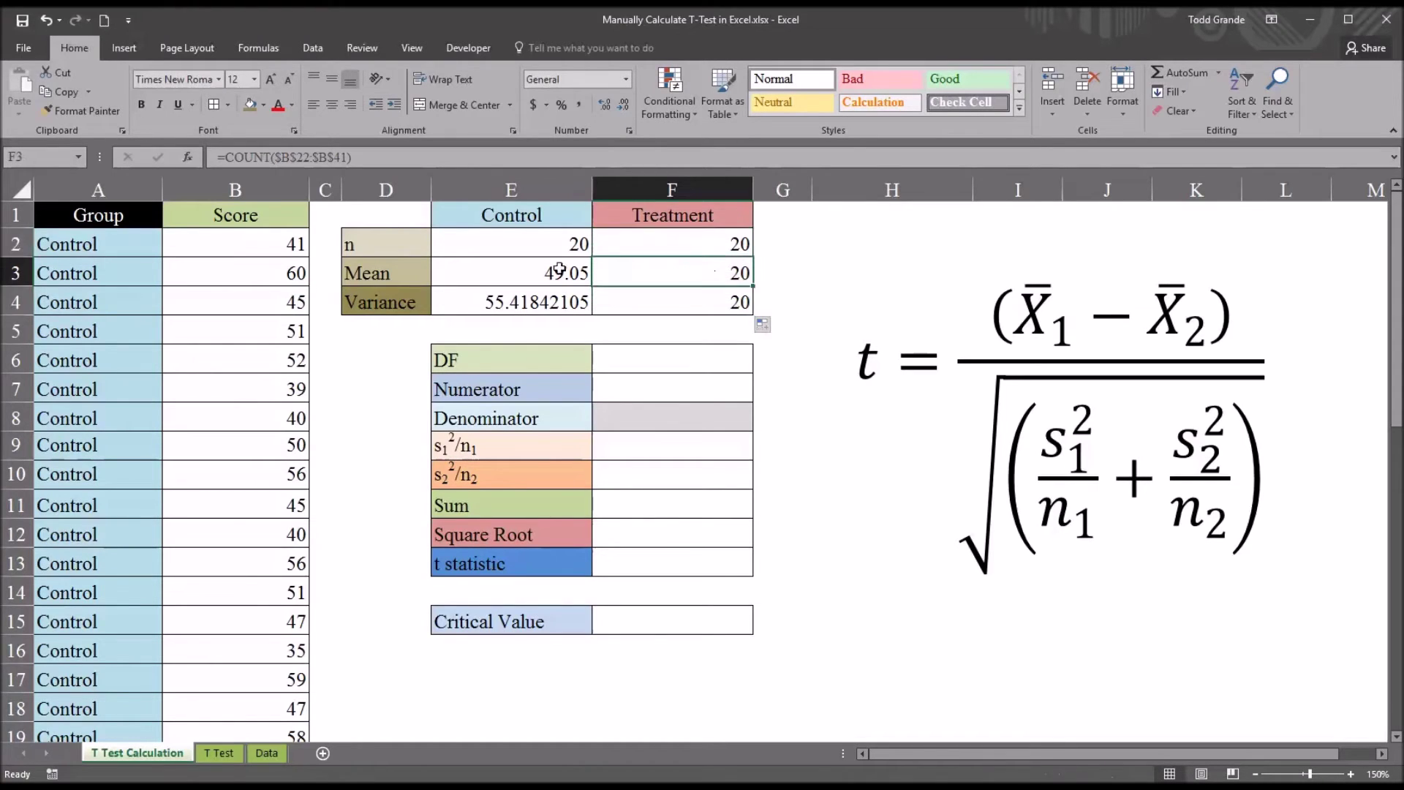
pyautogui.moveTo(273, 157); pyautogui.dragTo(225, 157)
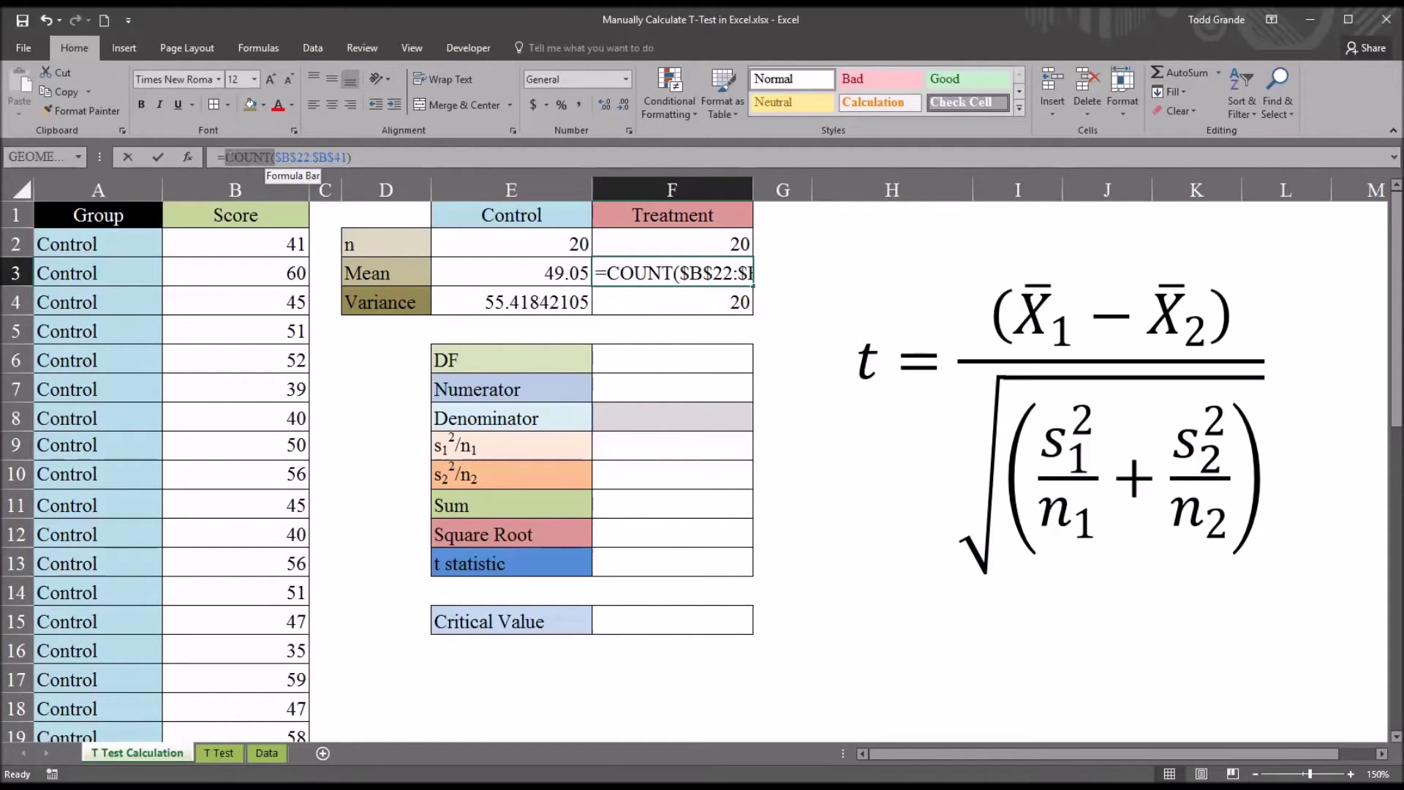
pyautogui.write('average')
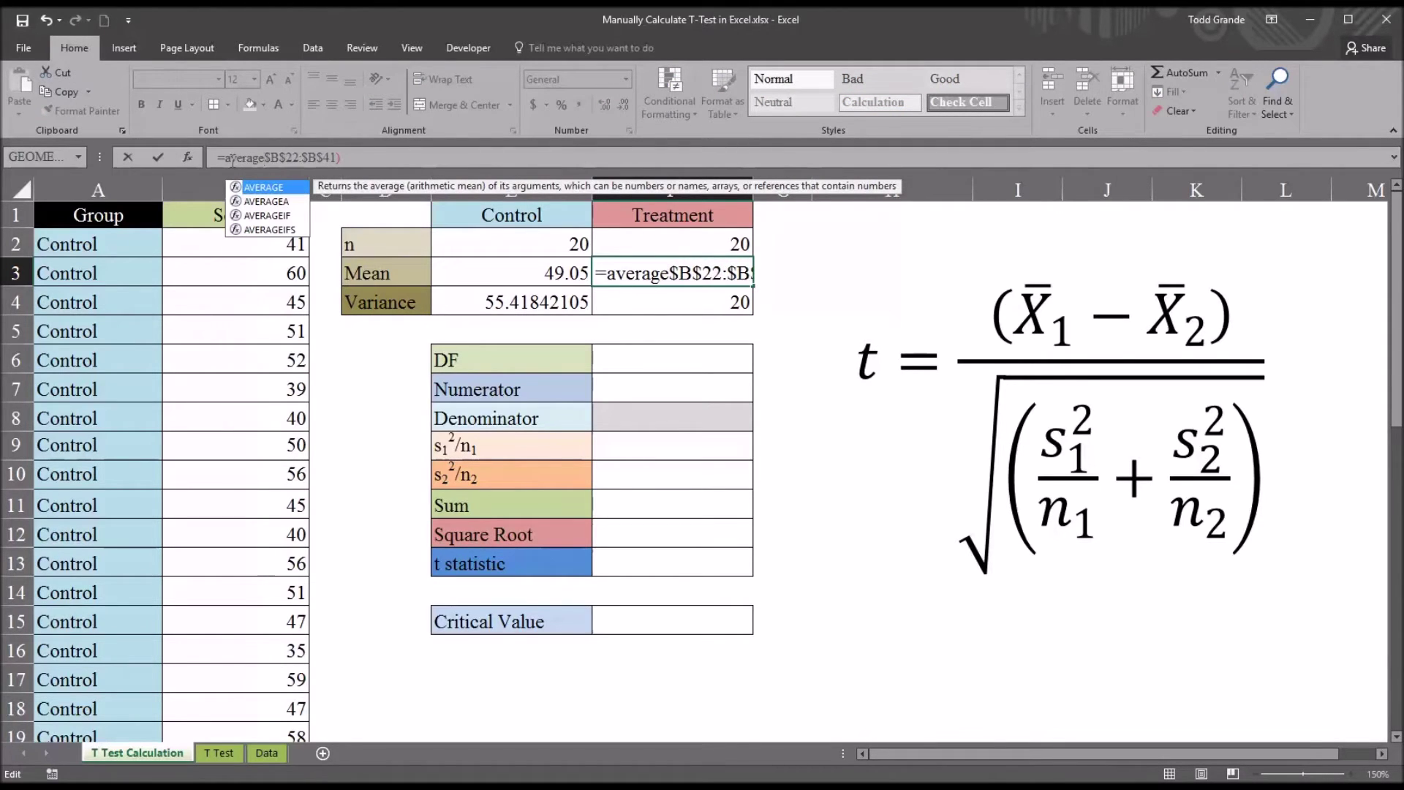
pyautogui.write('(')
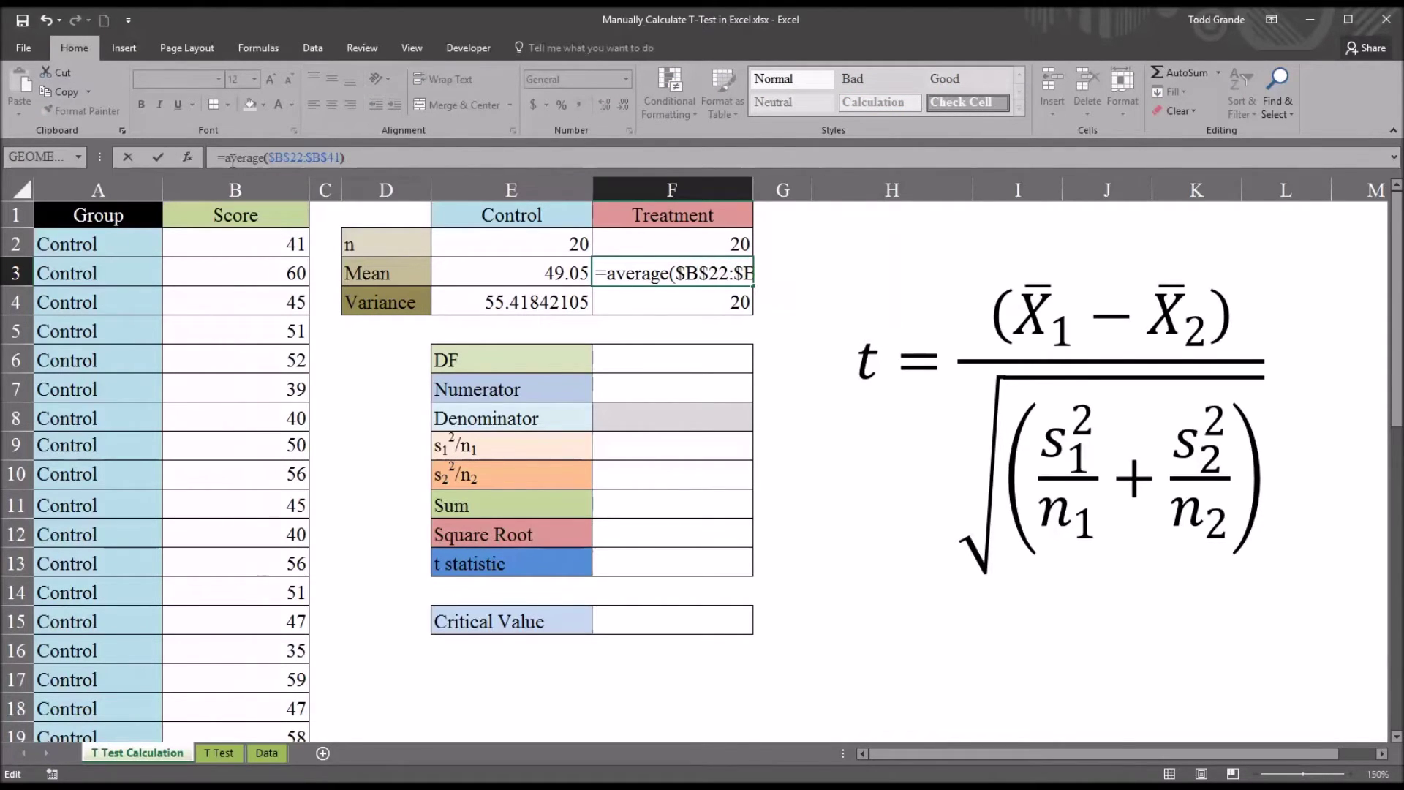
pyautogui.press('Return')
pyautogui.press('Up')
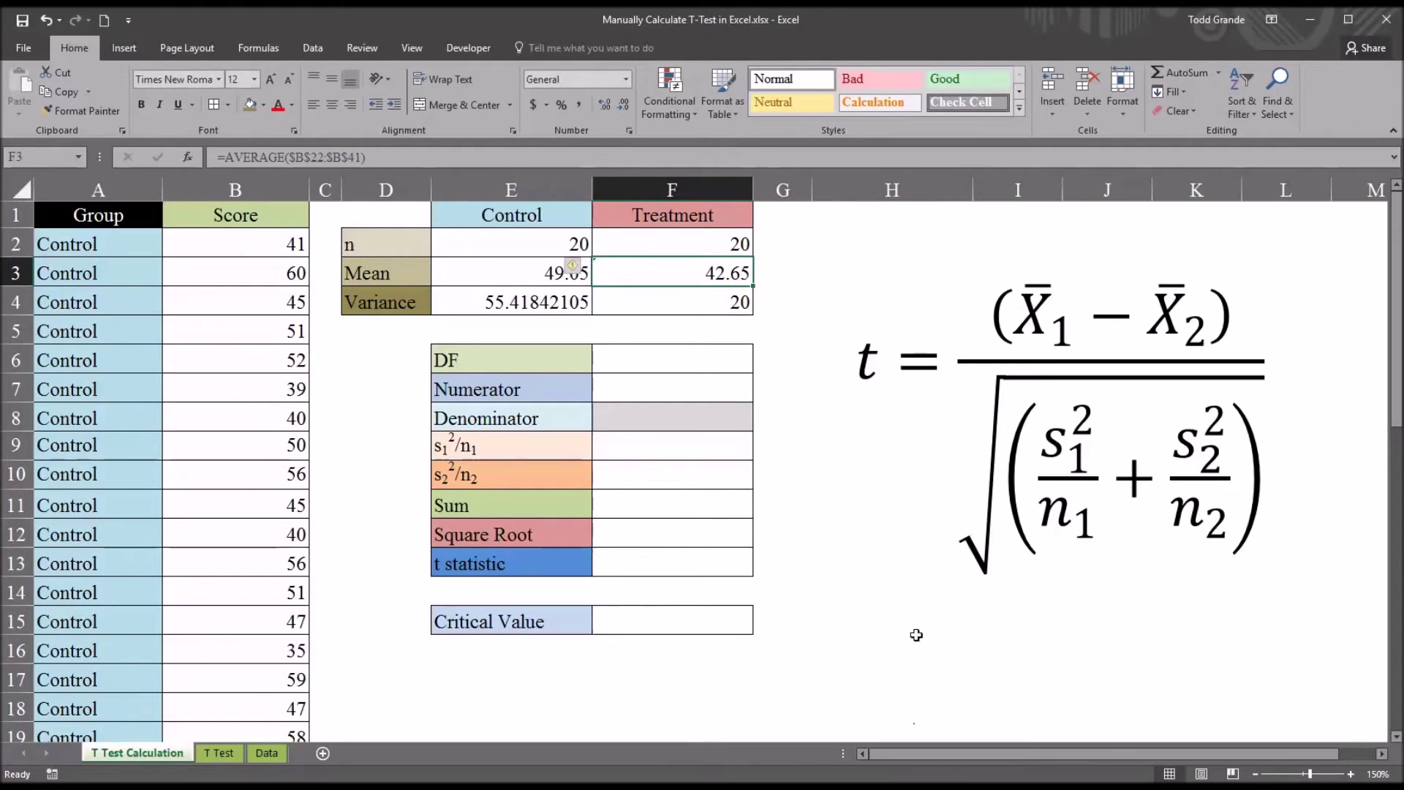
# Change F4 to =VAR.S($B$22:$B$41), giving a Treatment variance of 39.60789474
pyautogui.click(666, 300)
pyautogui.click(271, 159)
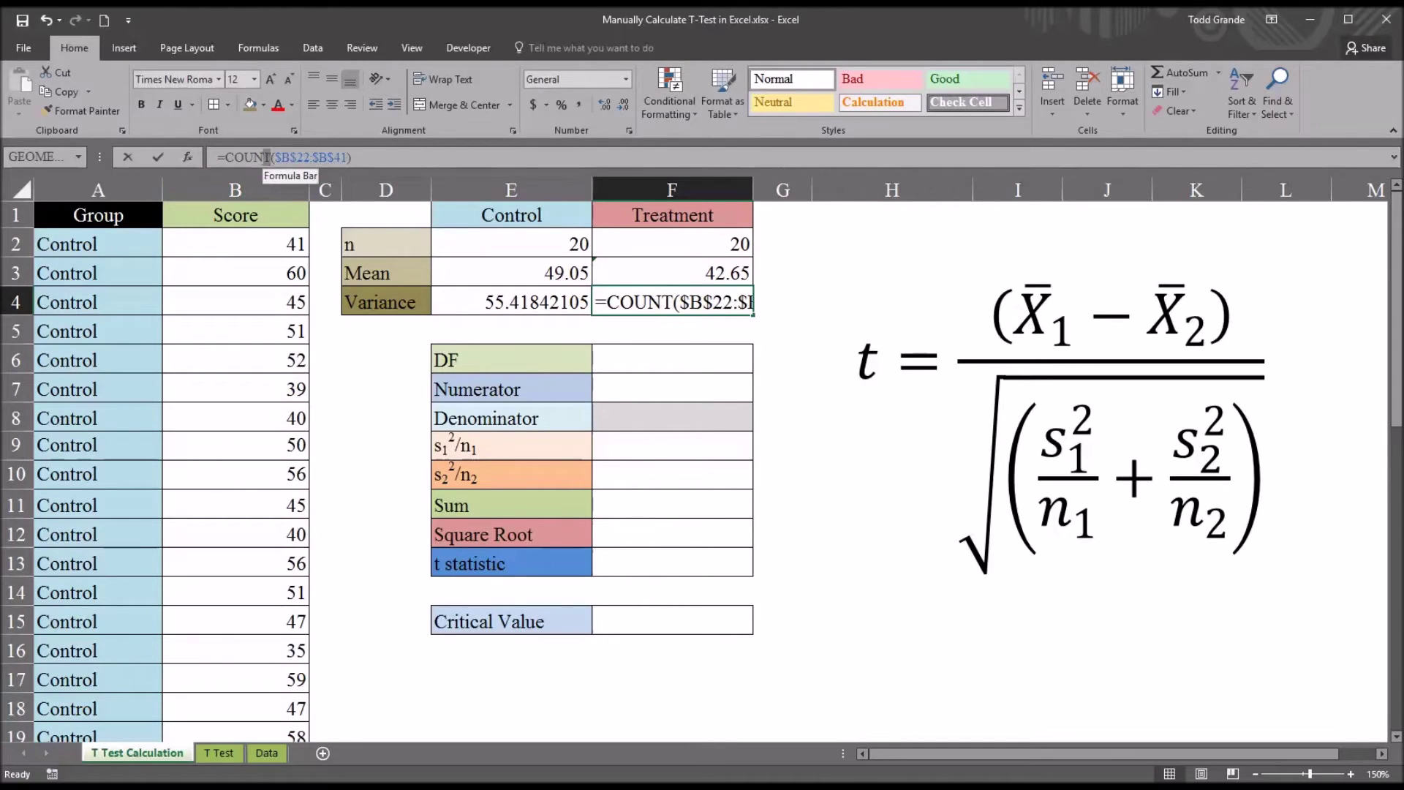
pyautogui.doubleClick(241, 157)
pyautogui.write('var.')
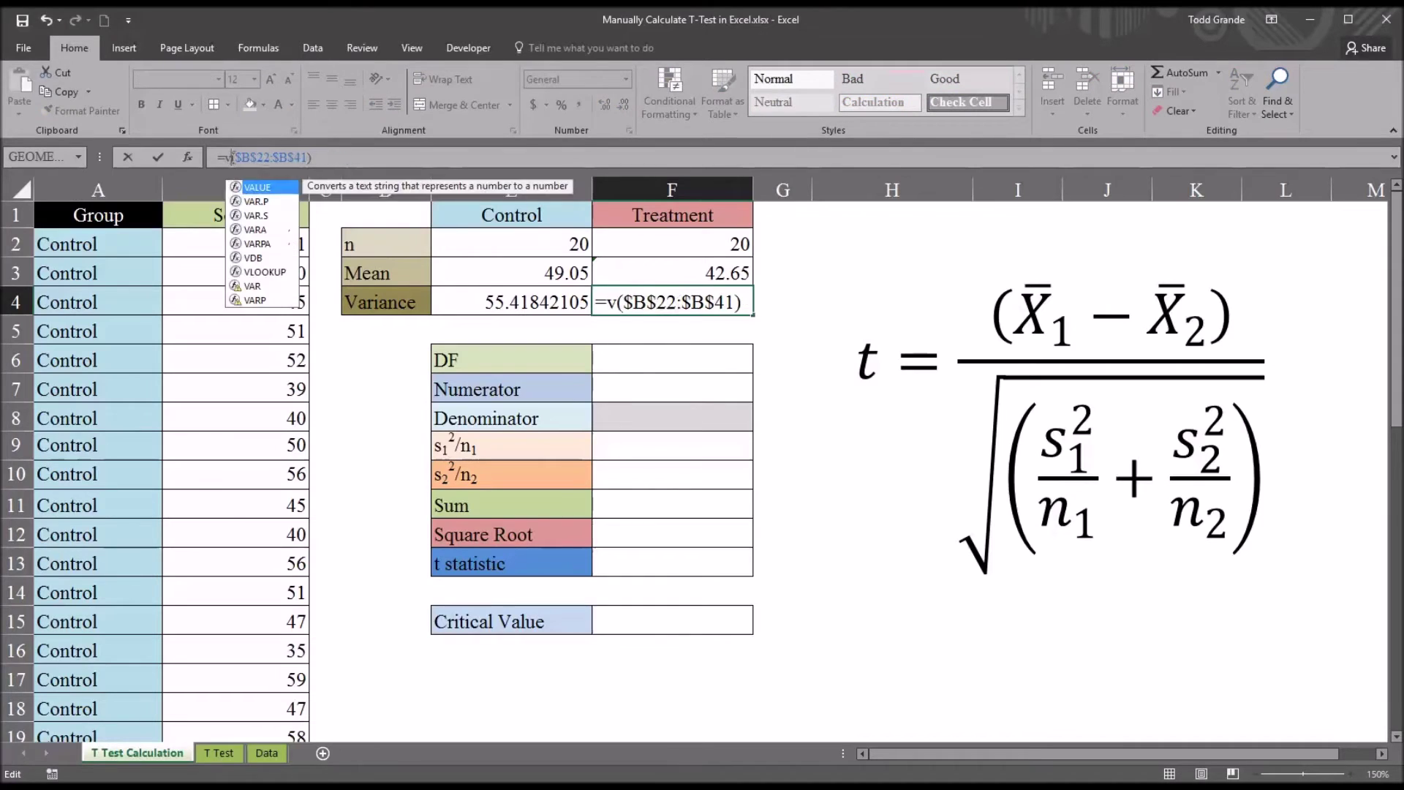
pyautogui.write('s')
pyautogui.press('Return')
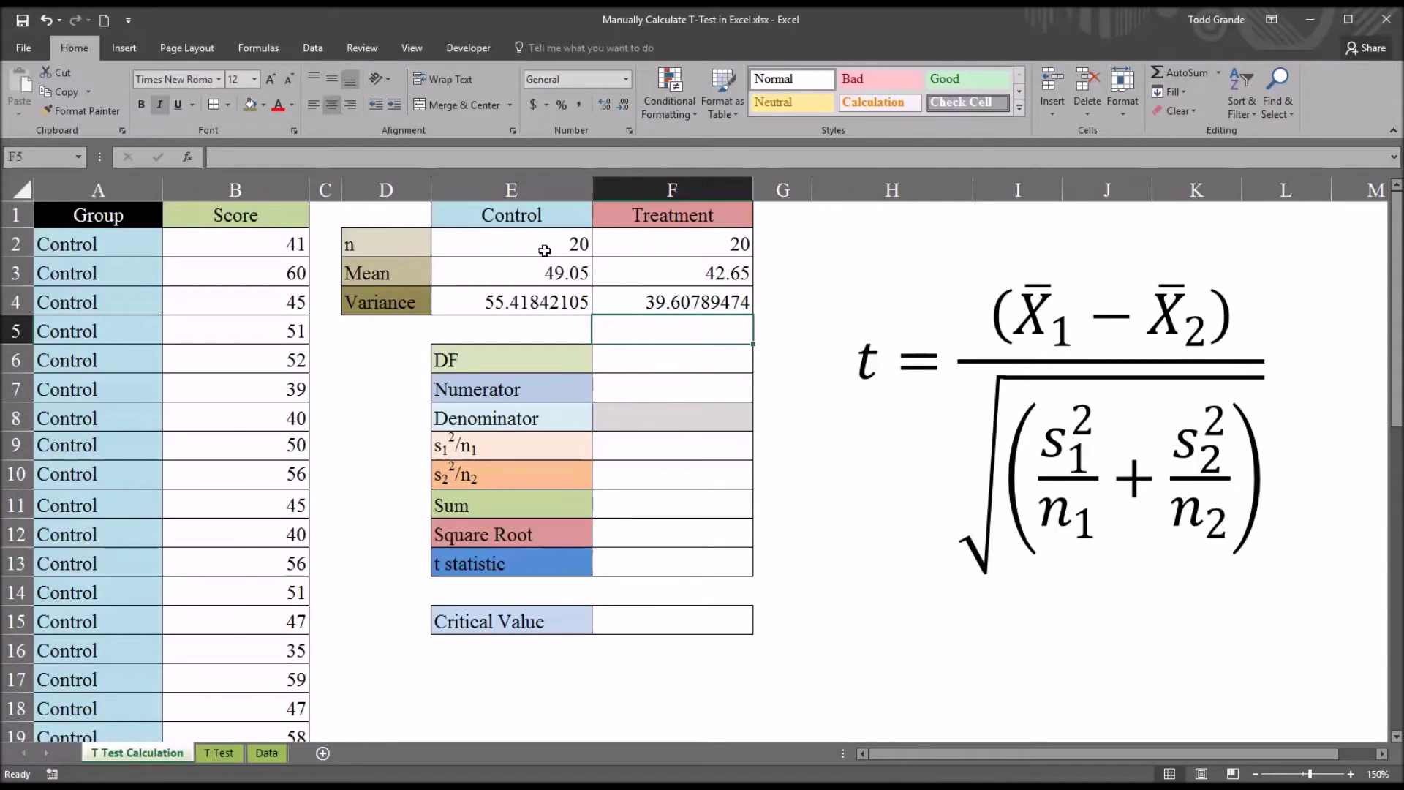
# Review the n, mean and variance formulas under the Control and Treatment headers
pyautogui.moveTo(525, 244); pyautogui.dragTo(610, 296)
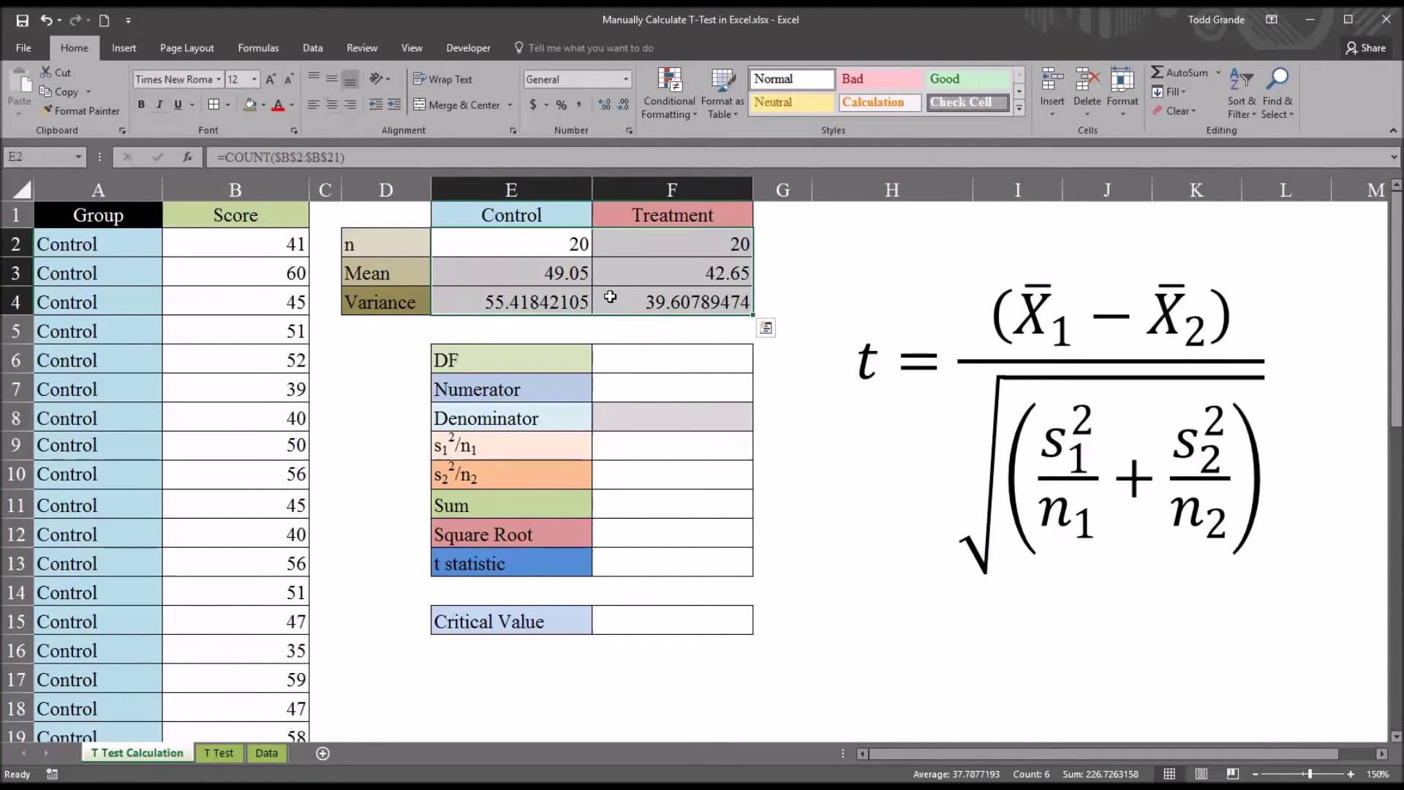
pyautogui.click(480, 244)
pyautogui.click(489, 268)
pyautogui.click(481, 314)
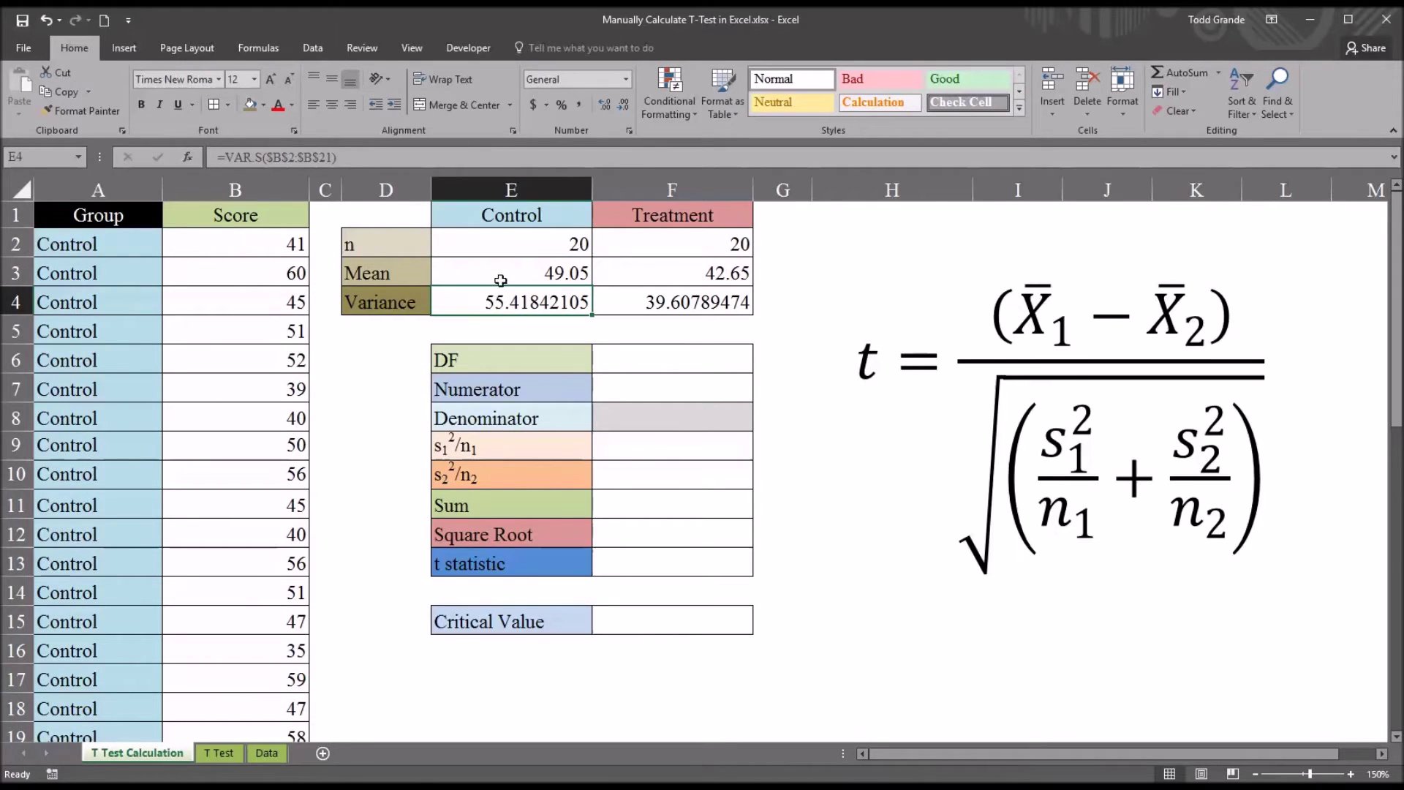
pyautogui.click(512, 220)
pyautogui.click(623, 217)
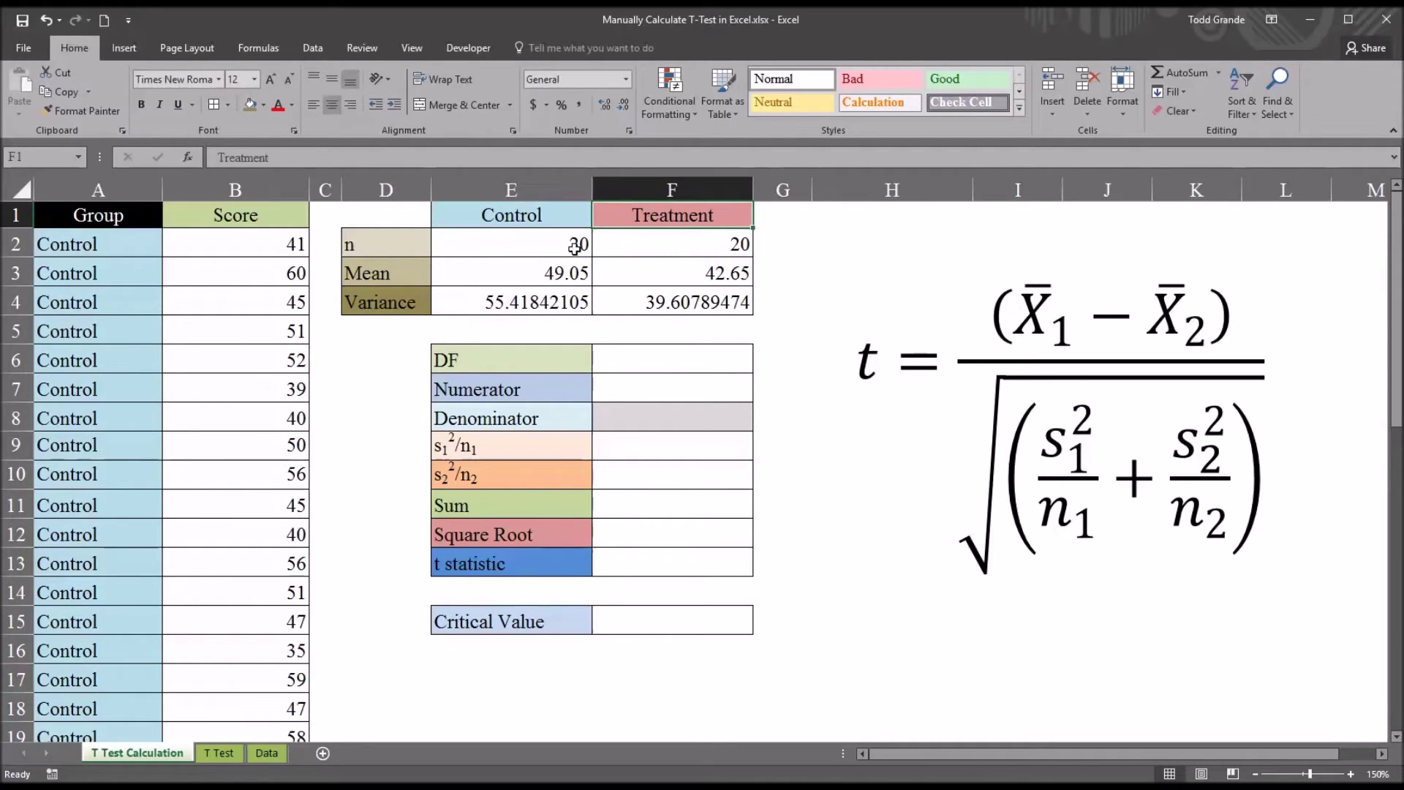
pyautogui.moveTo(574, 248); pyautogui.dragTo(609, 294)
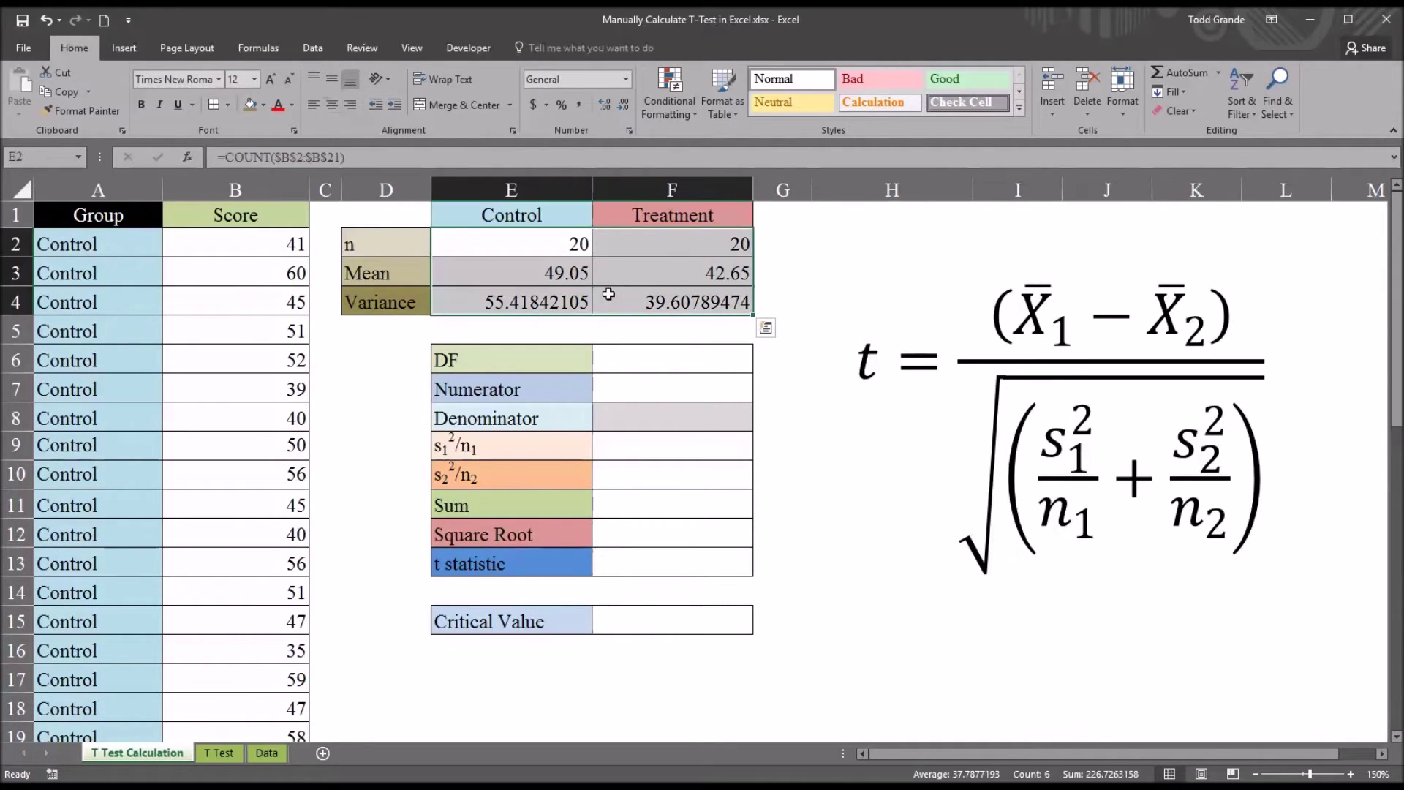
# Enter =E2+F2-2 in the DF cell F6, giving 38 degrees of freedom
pyautogui.click(631, 363)
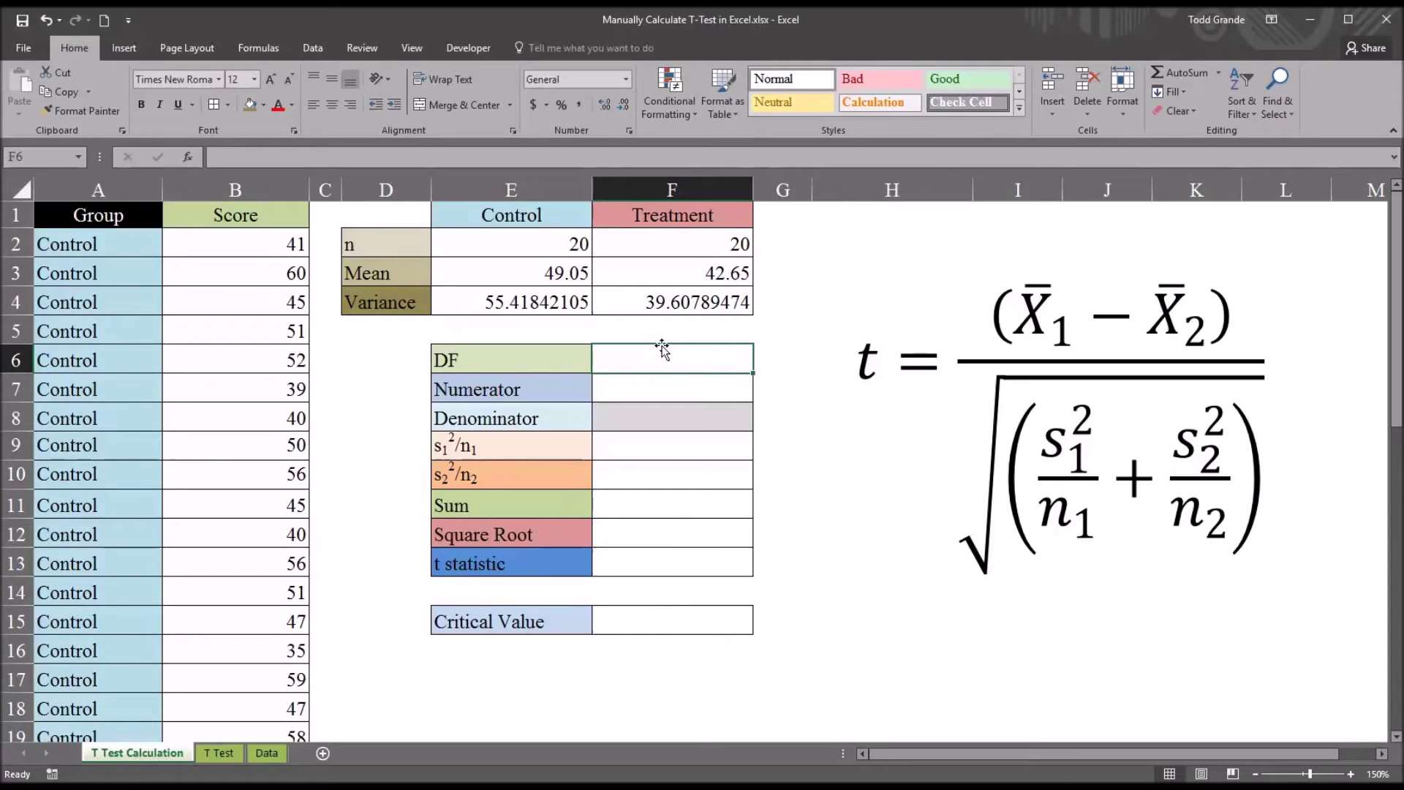
pyautogui.write('=')
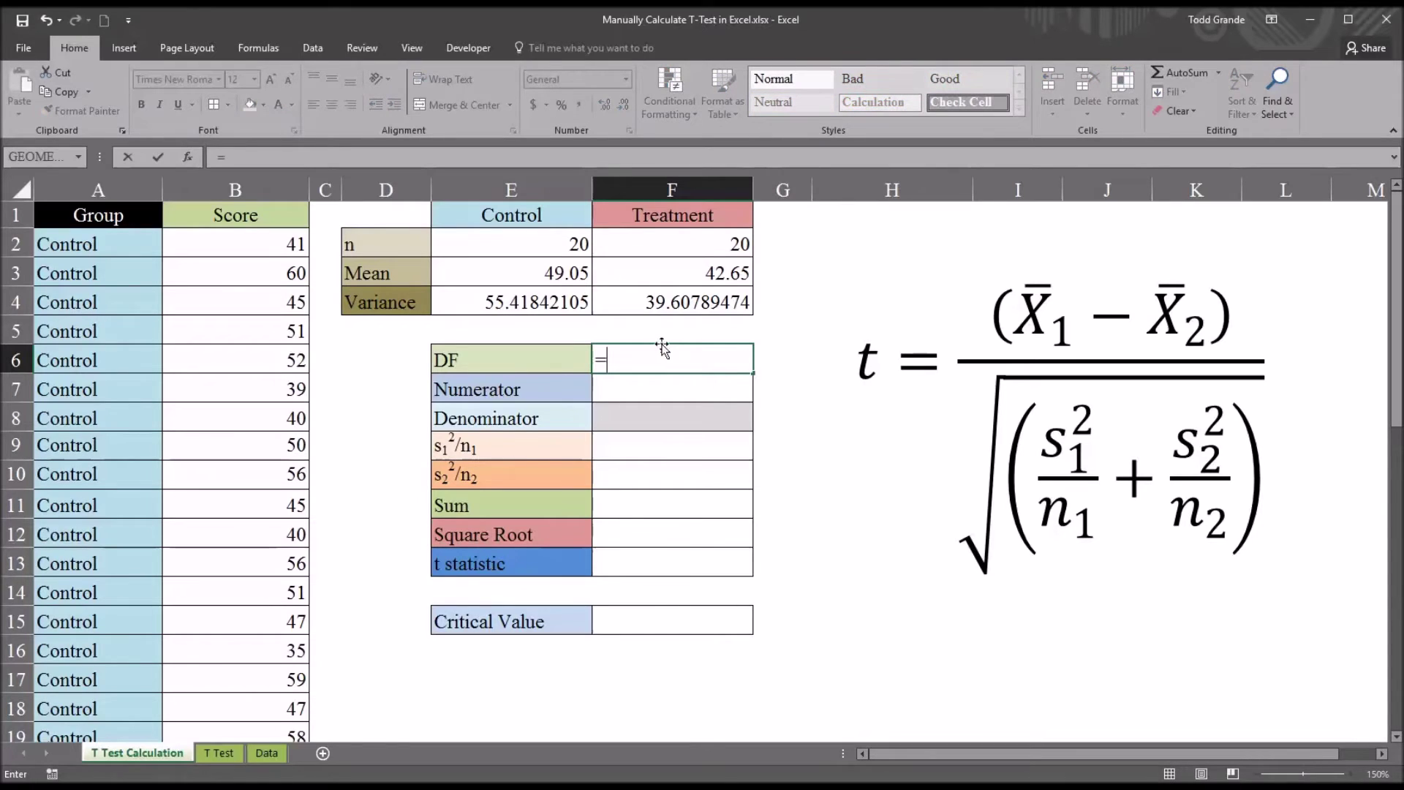
pyautogui.click(509, 244)
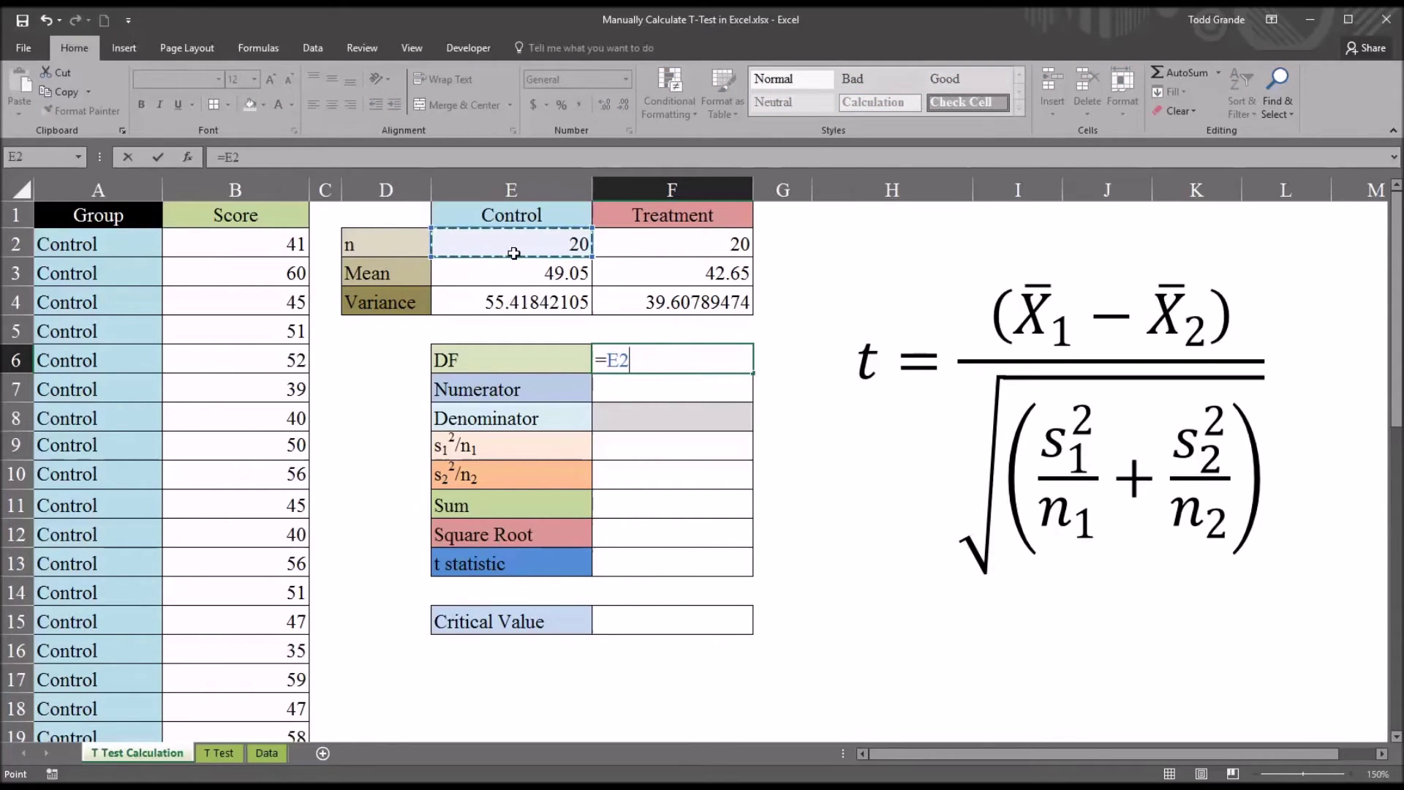
pyautogui.write('+')
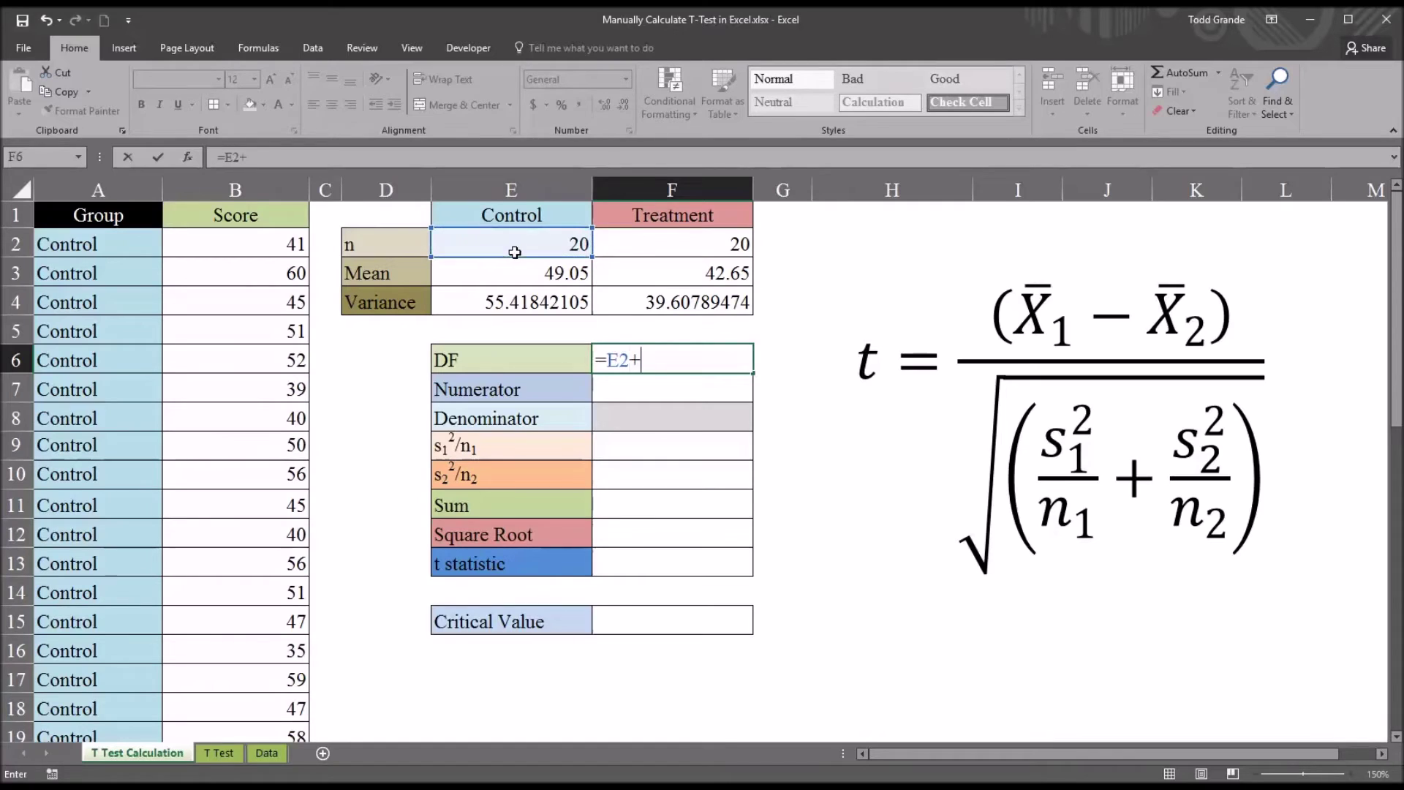
pyautogui.click(636, 245)
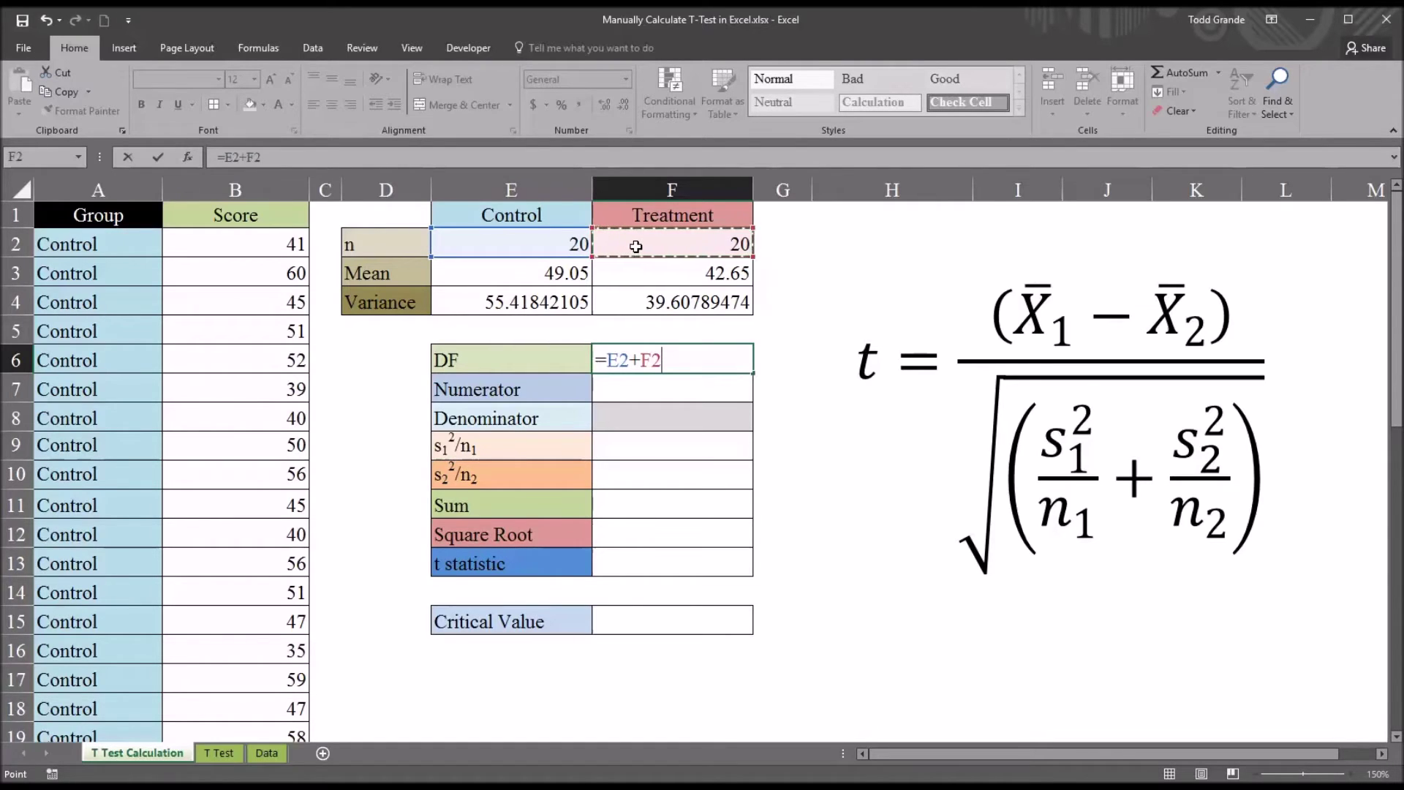
pyautogui.write('-2')
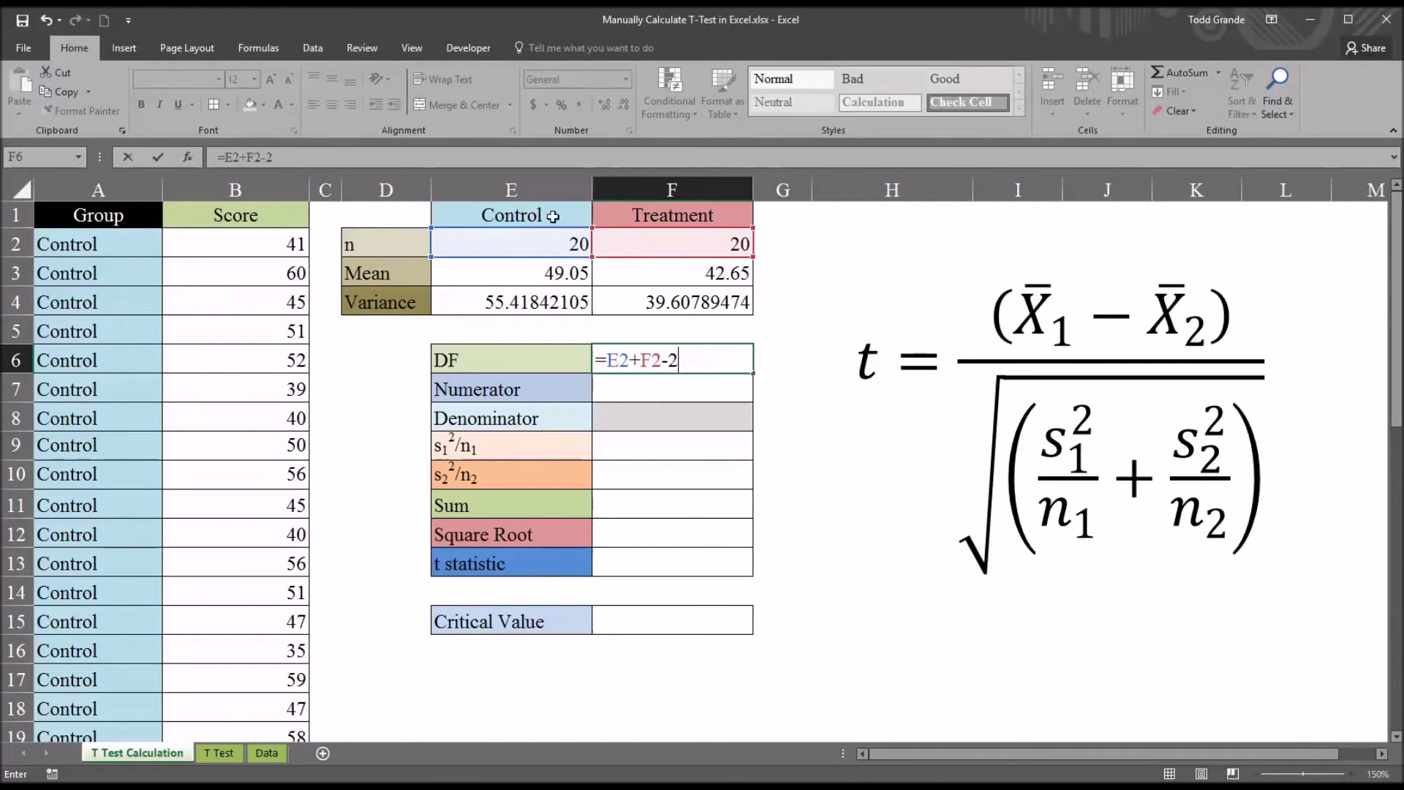
pyautogui.press('Return')
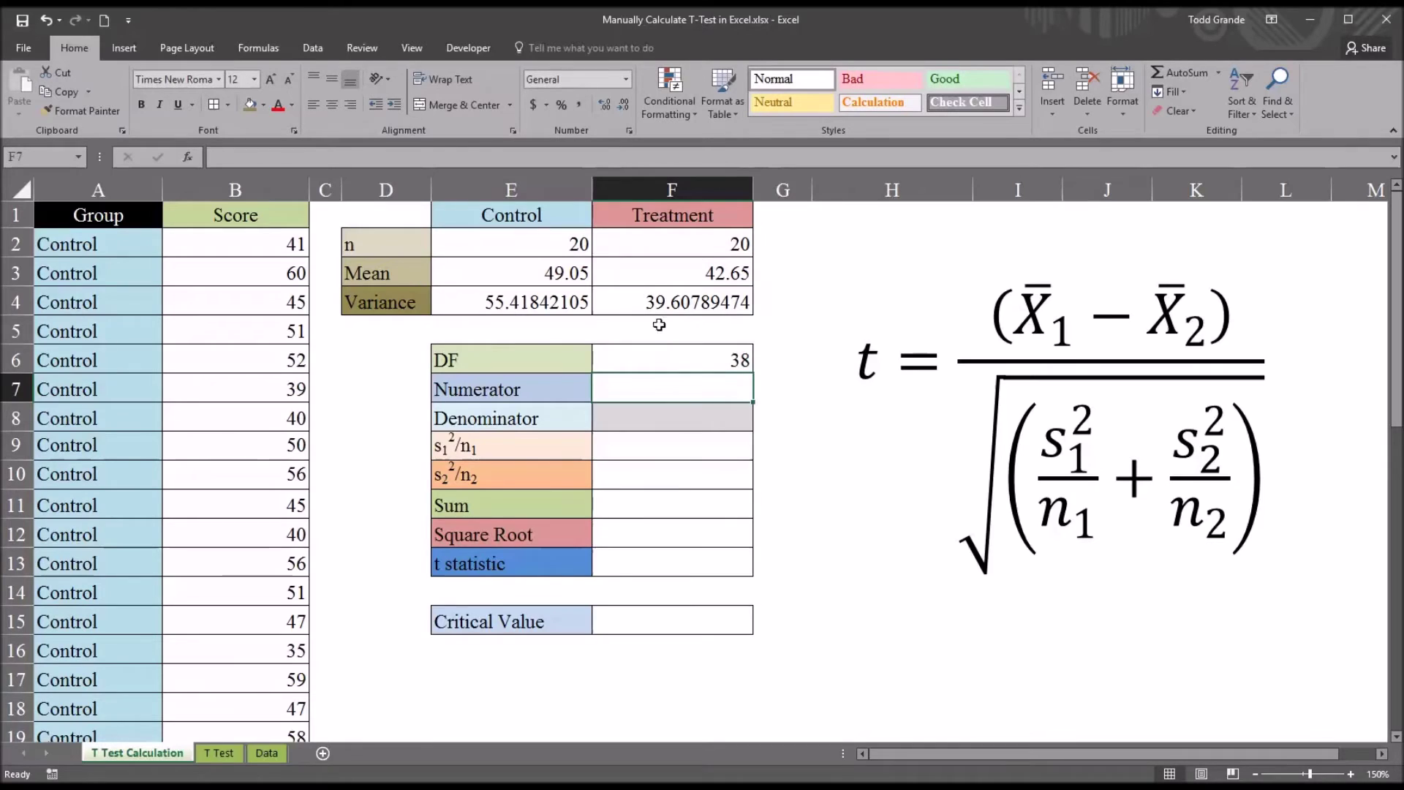
pyautogui.click(673, 360)
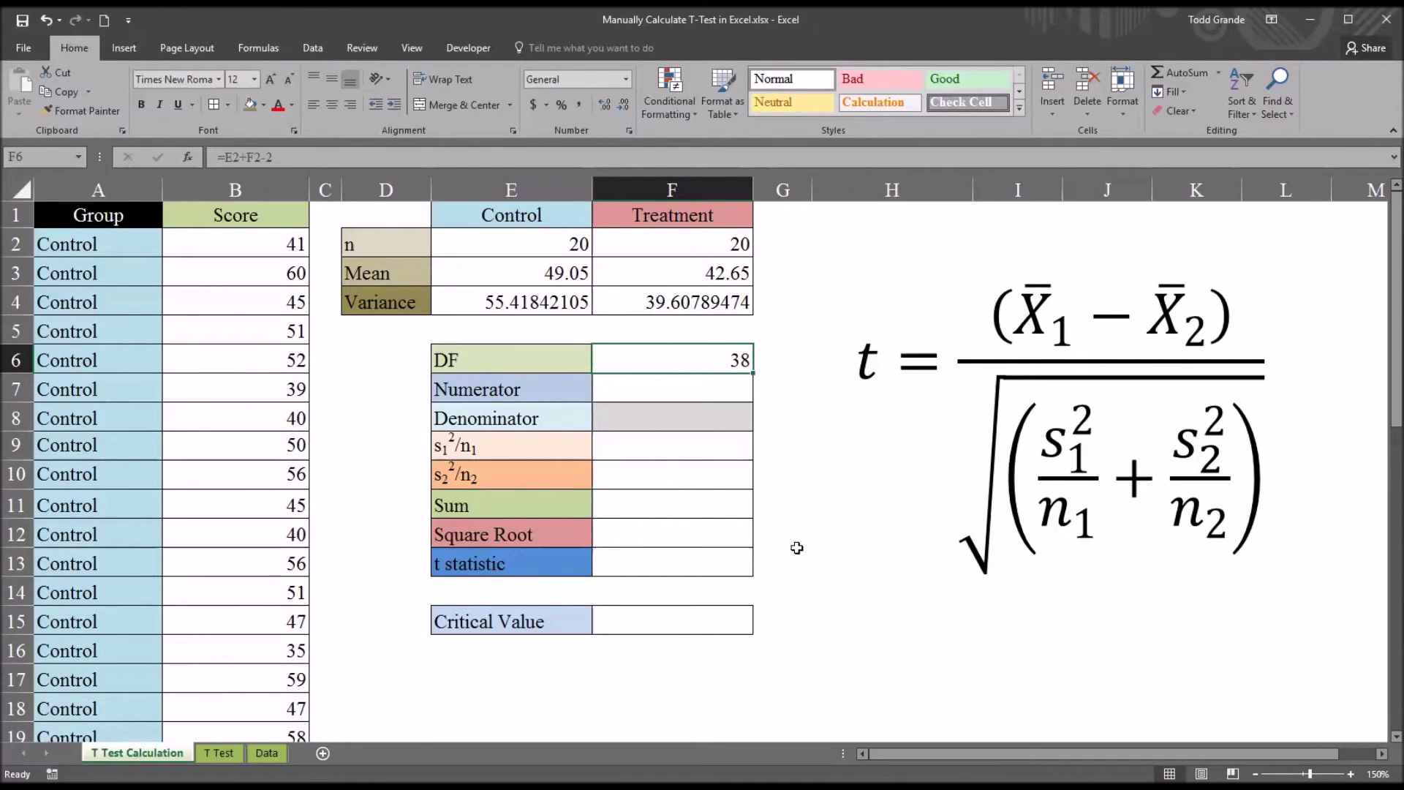
pyautogui.click(627, 393)
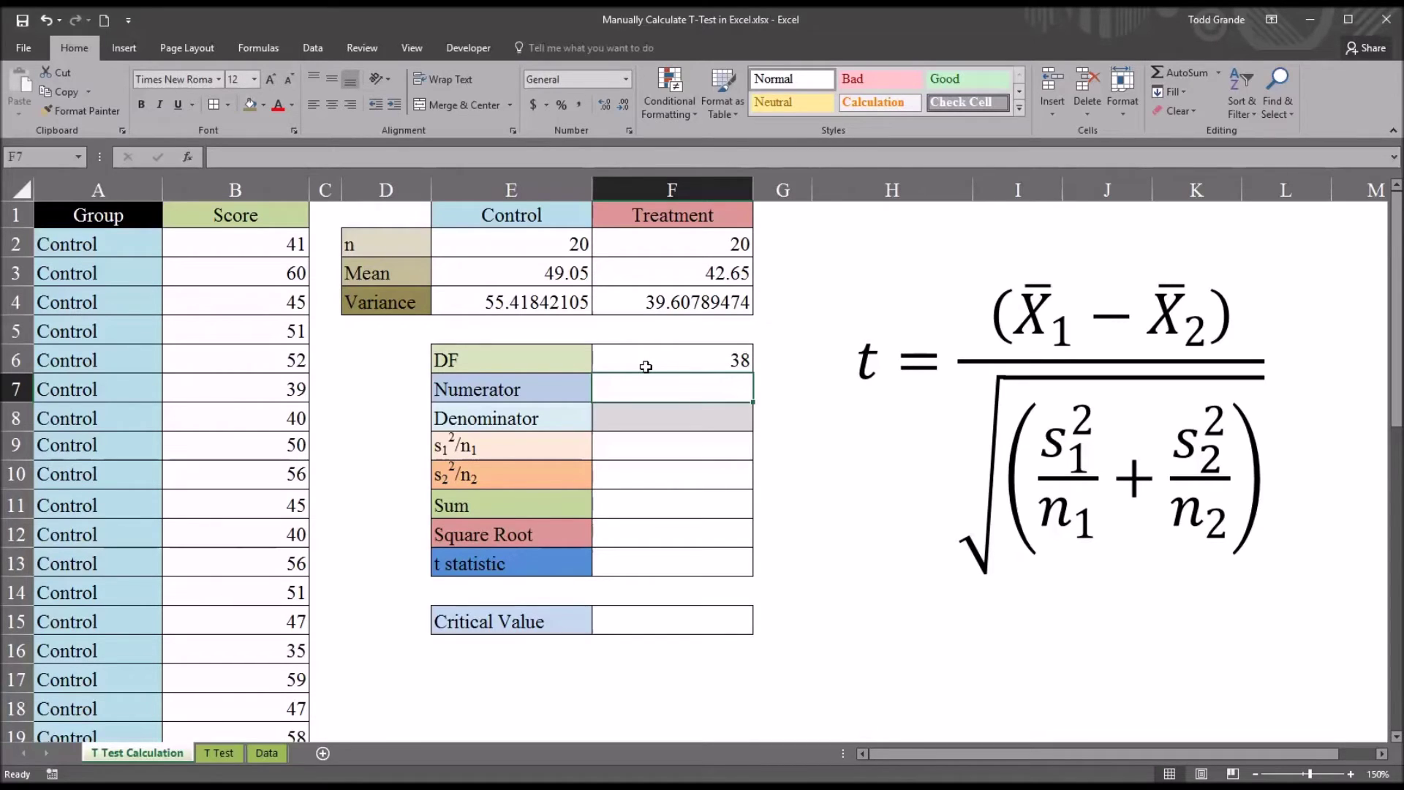
# Enter =E3-F3 in the Numerator cell F7, giving 6.4
pyautogui.write('=')
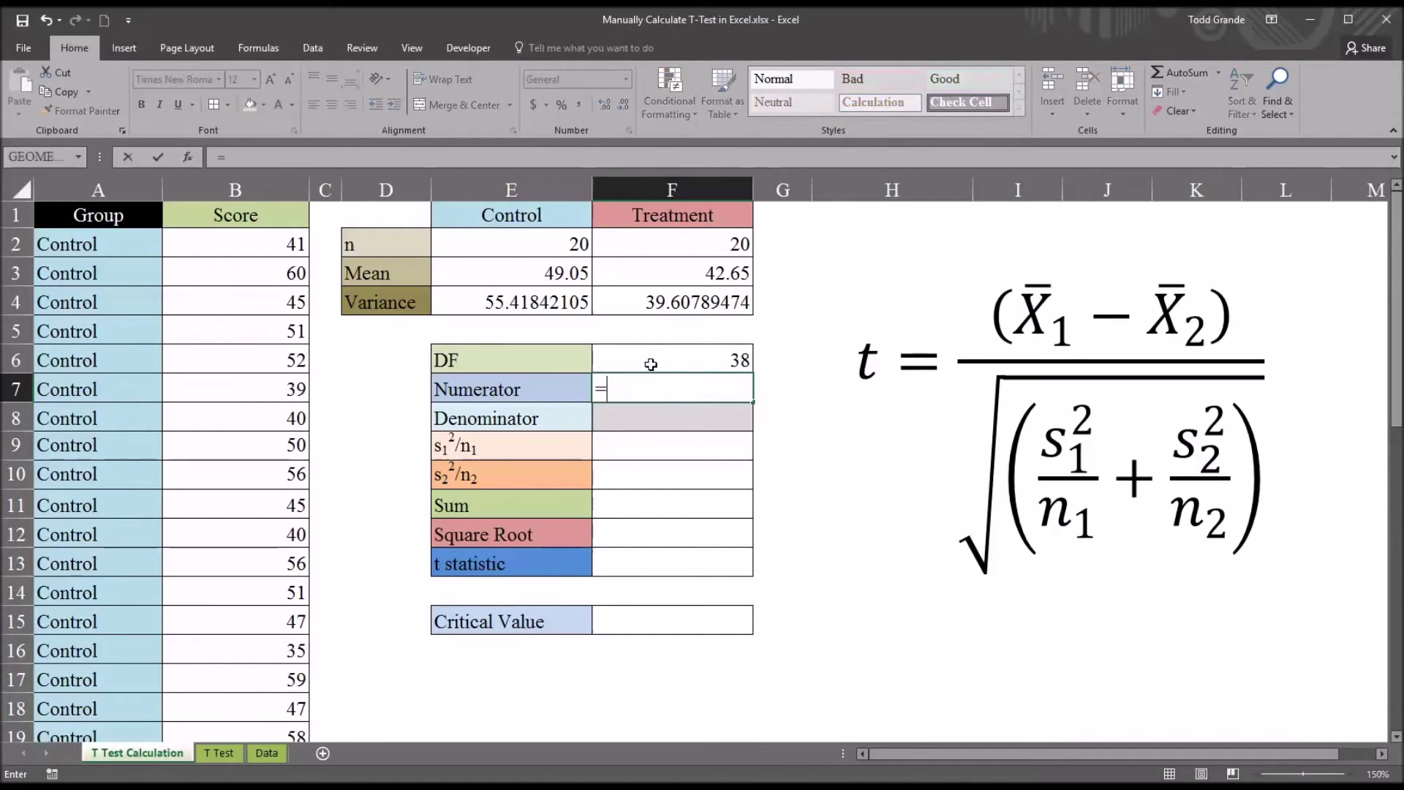
pyautogui.click(522, 274)
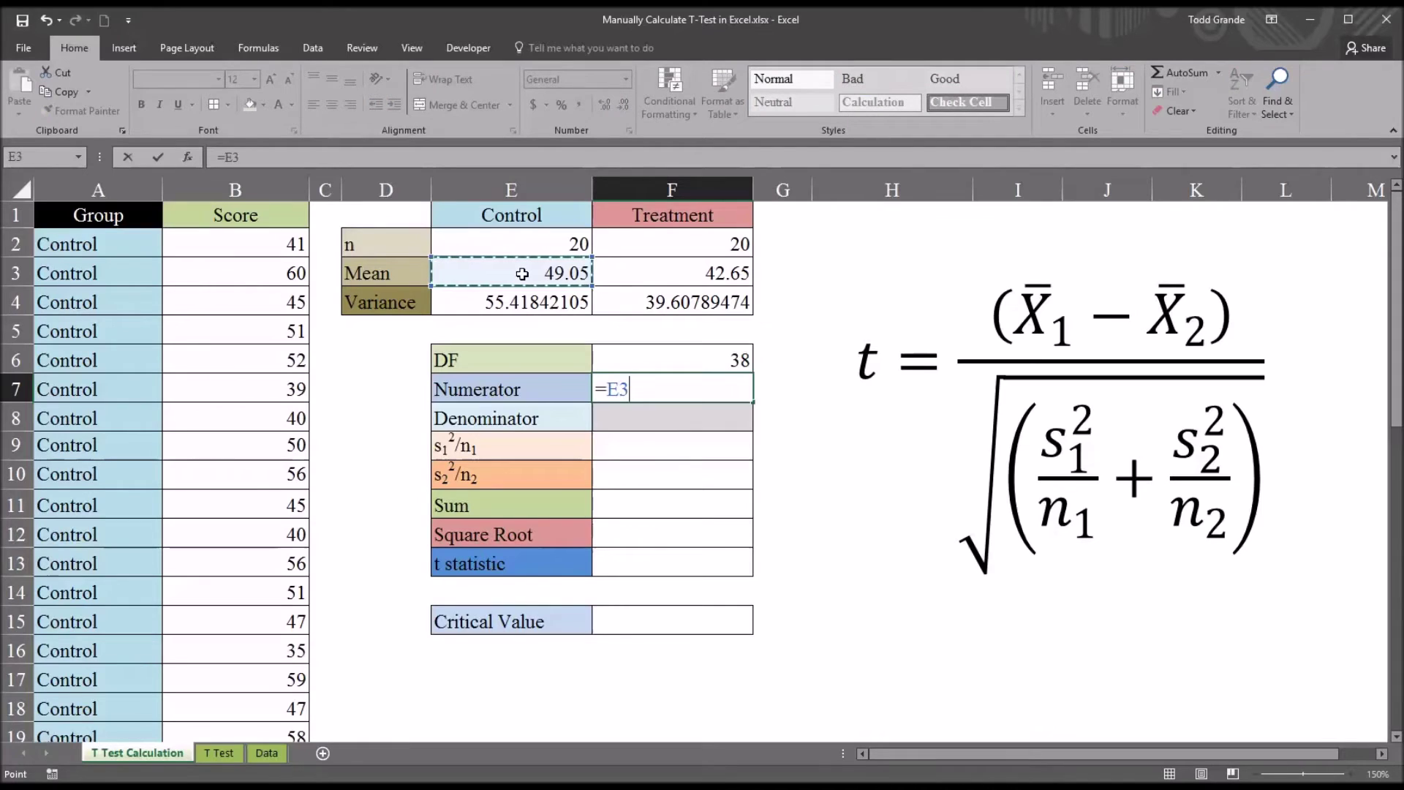
pyautogui.write('-')
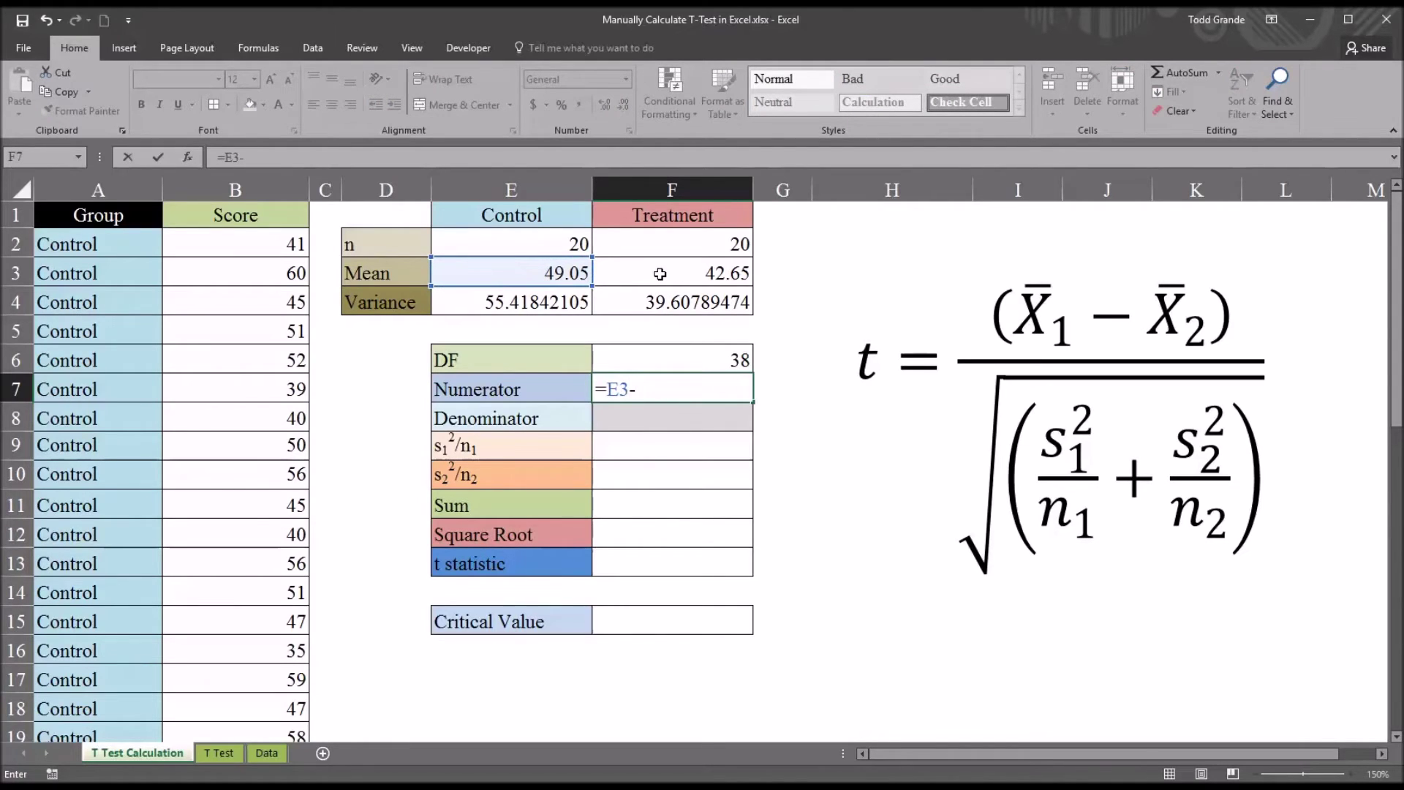
pyautogui.click(659, 273)
pyautogui.press('Return')
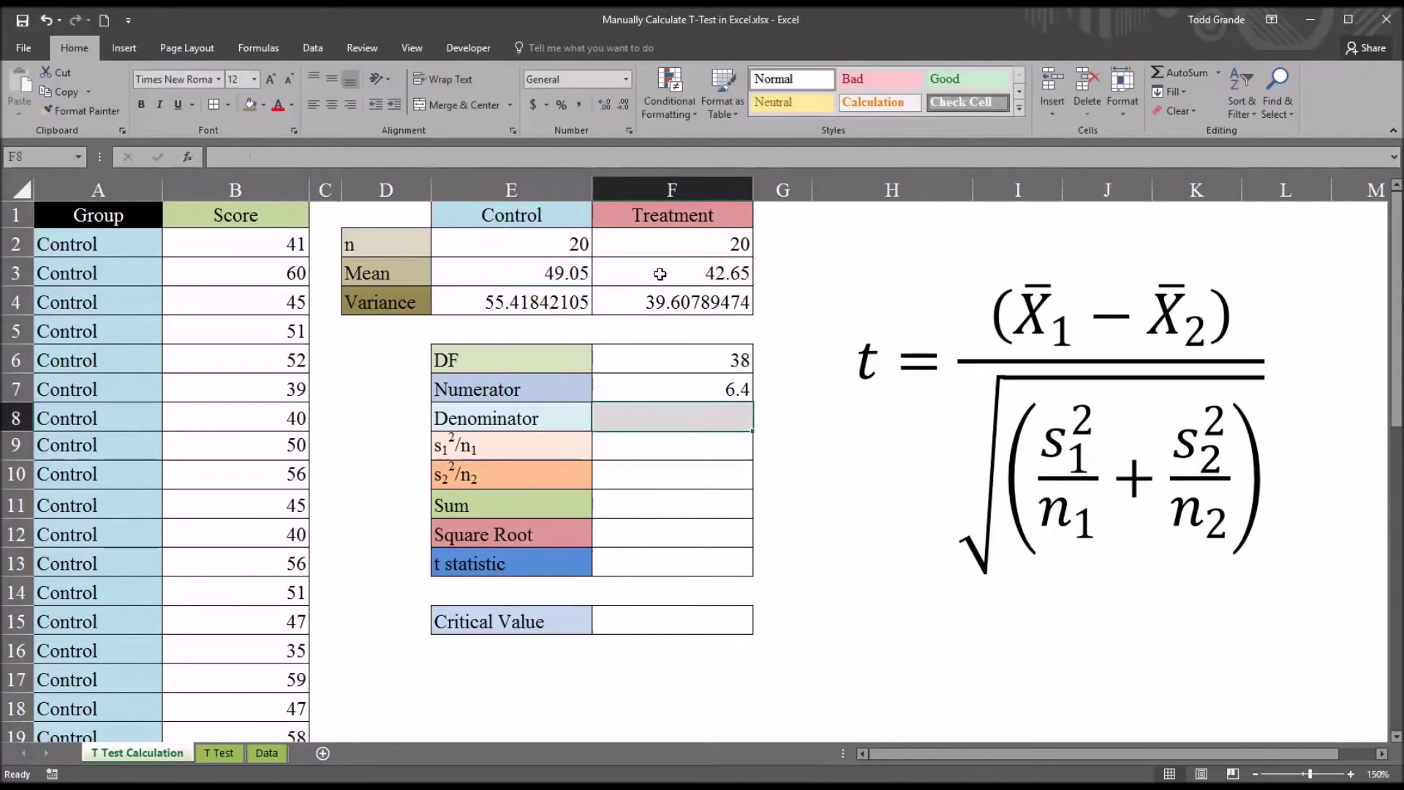
pyautogui.click(688, 391)
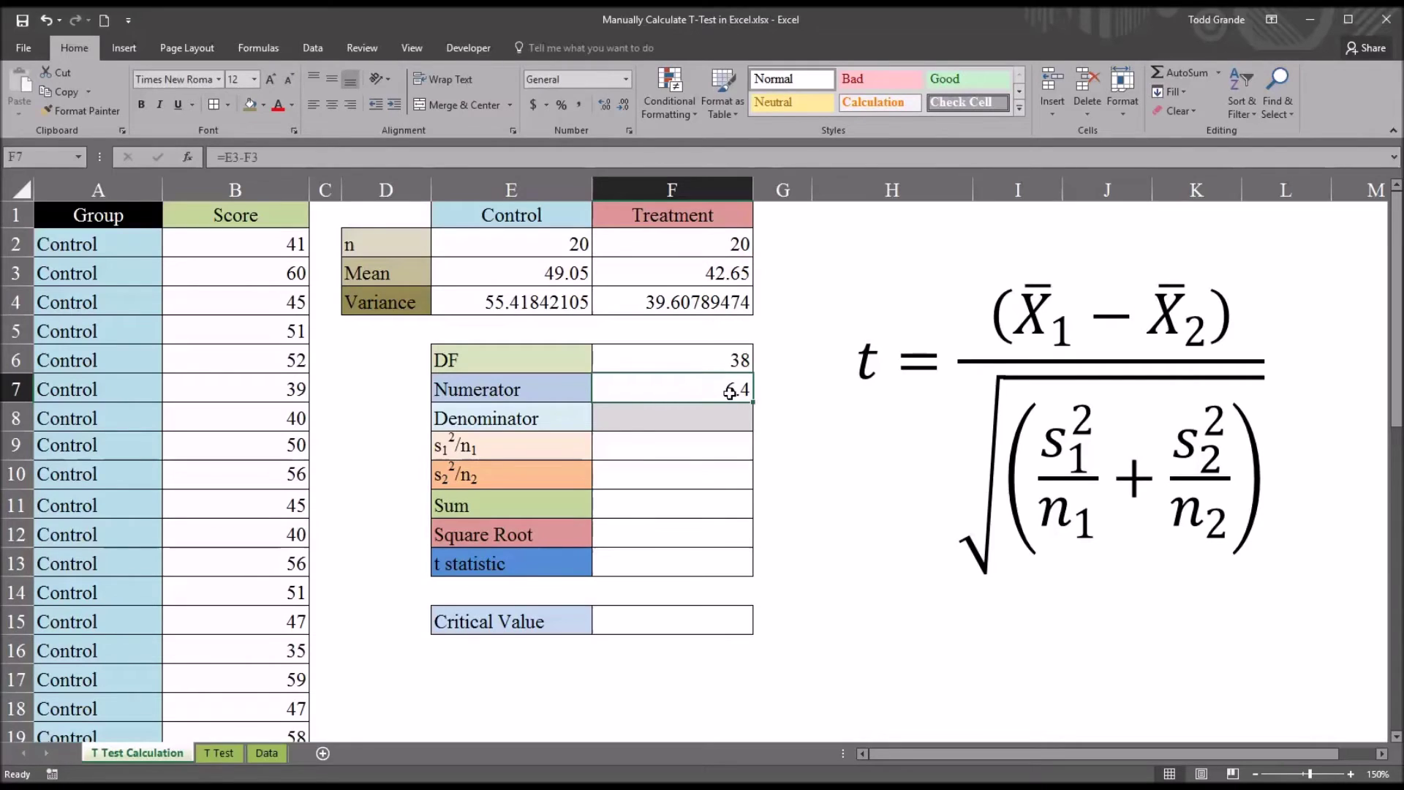
pyautogui.click(622, 446)
pyautogui.moveTo(622, 446)
pyautogui.mouseDown()
pyautogui.moveTo(626, 523)
pyautogui.moveTo(625, 442)
pyautogui.mouseUp()
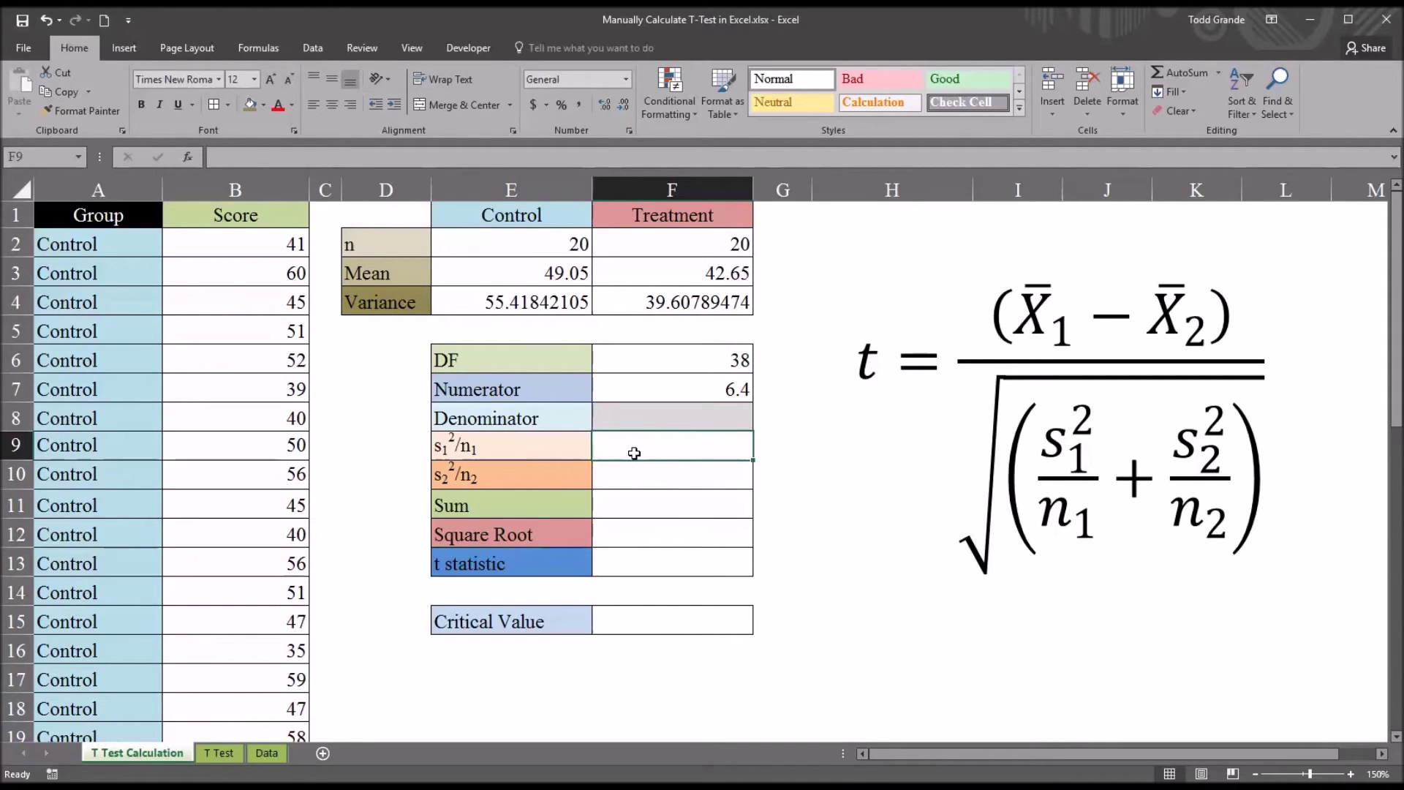
# Enter =E4/E2 in the s1²/n1 cell F9, giving 2.770921053
pyautogui.write('=')
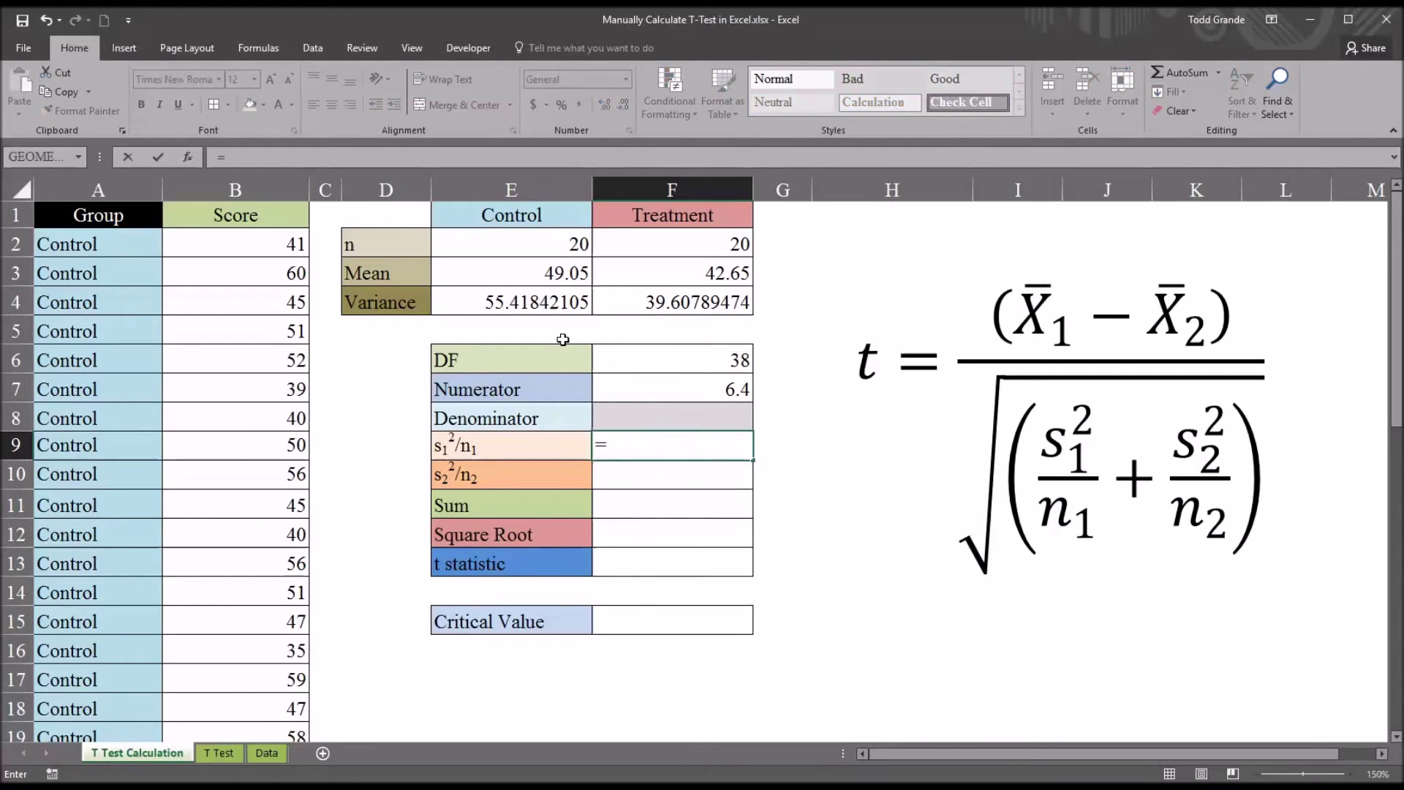
pyautogui.click(514, 302)
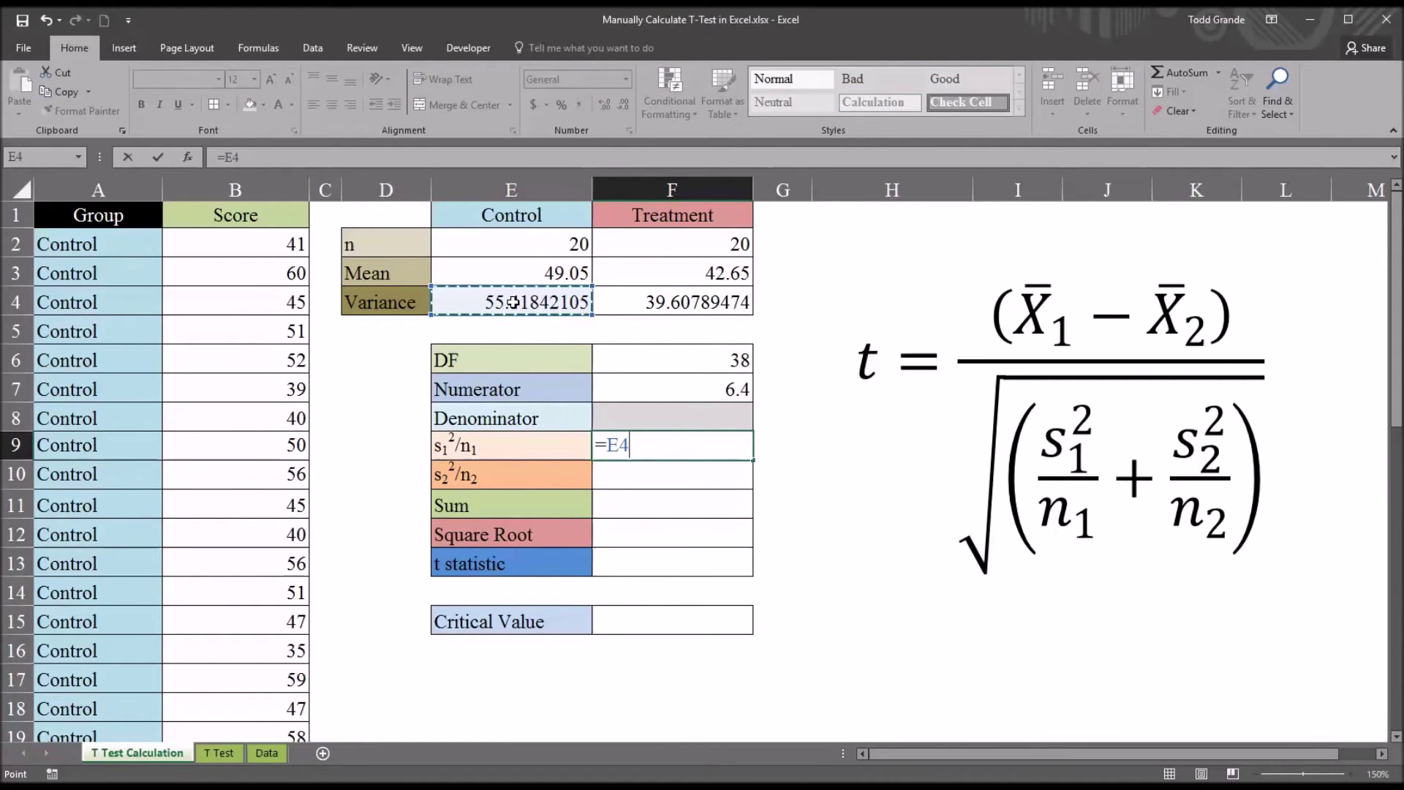
pyautogui.write('/')
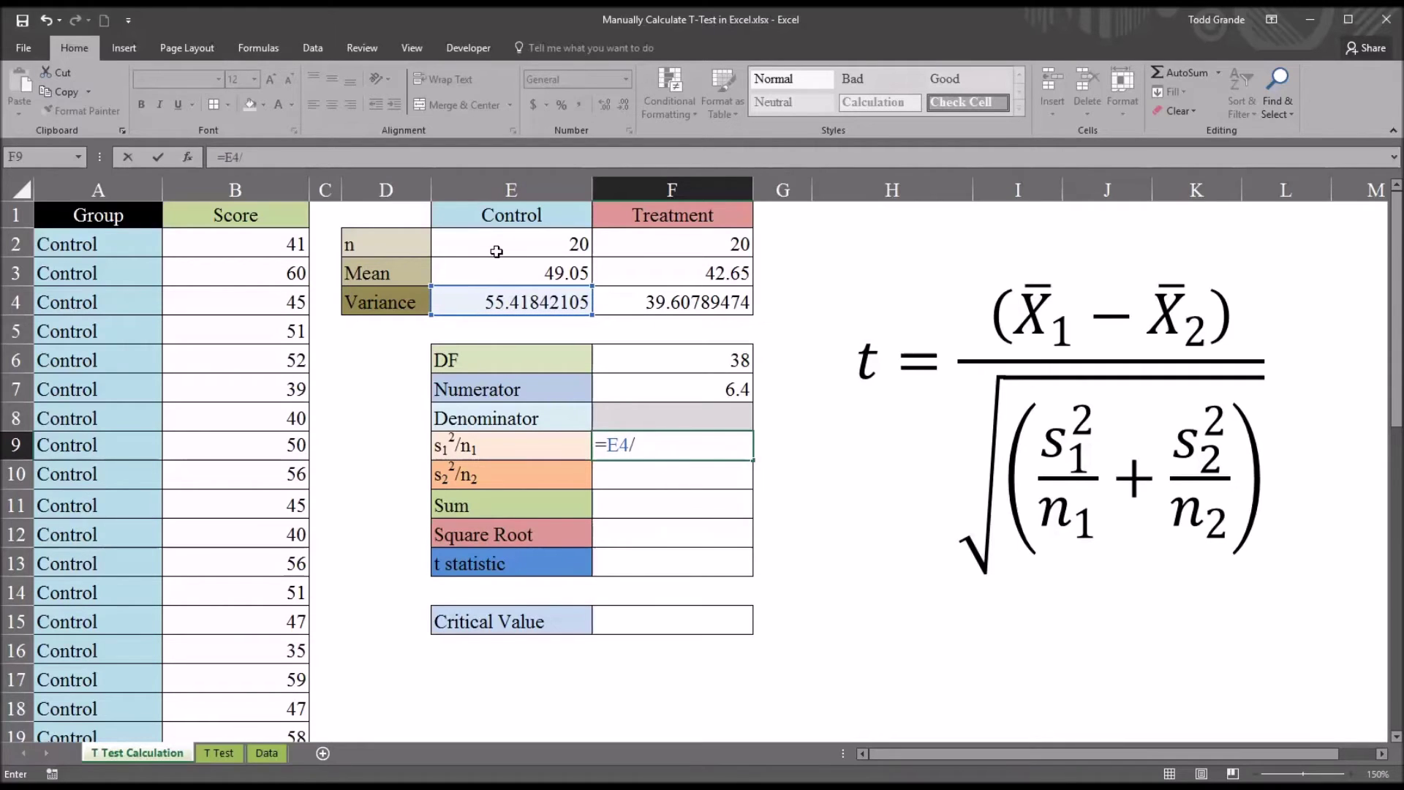
pyautogui.click(497, 252)
pyautogui.press('Return')
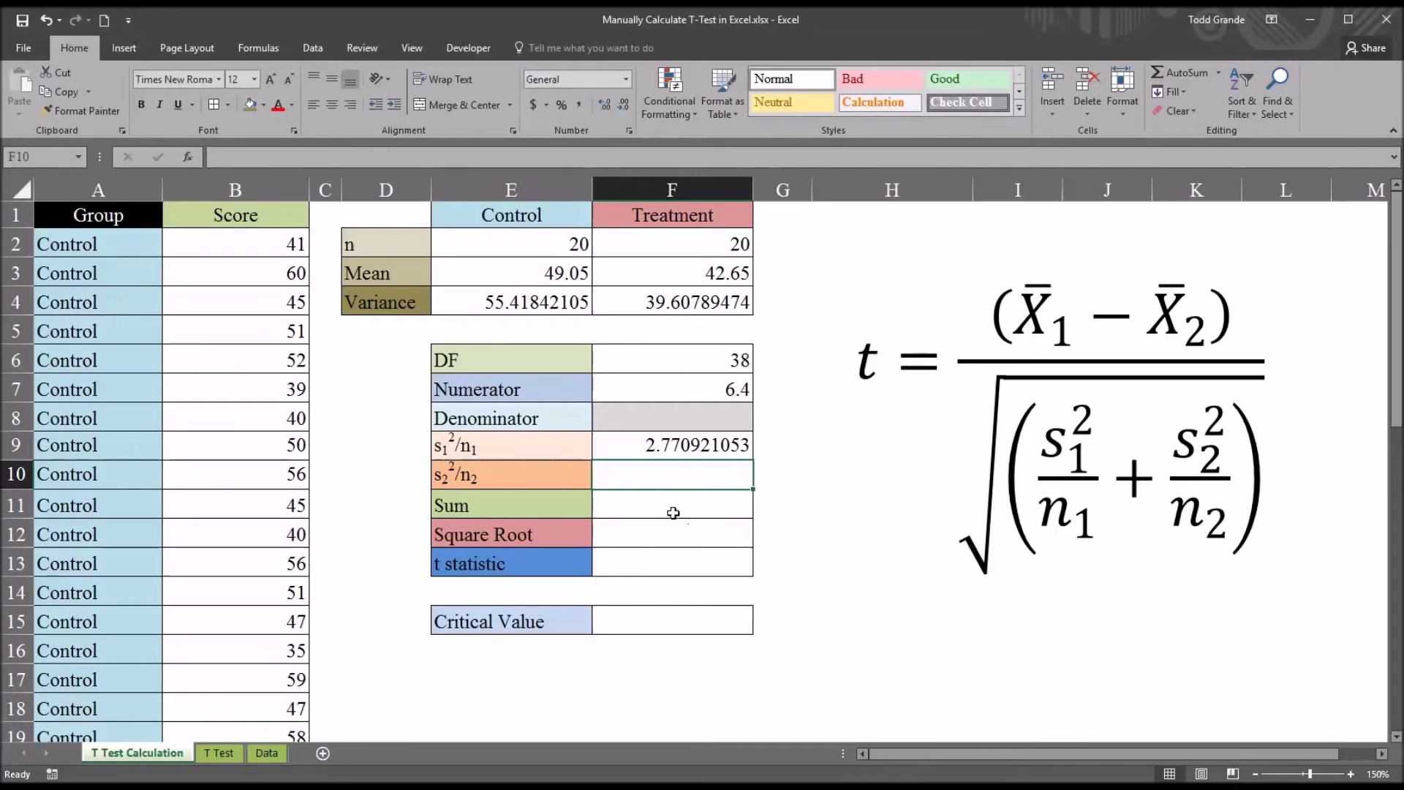
# Enter =F4/F2 in the s2²/n2 cell F10, giving 1.980394737
pyautogui.write('=')
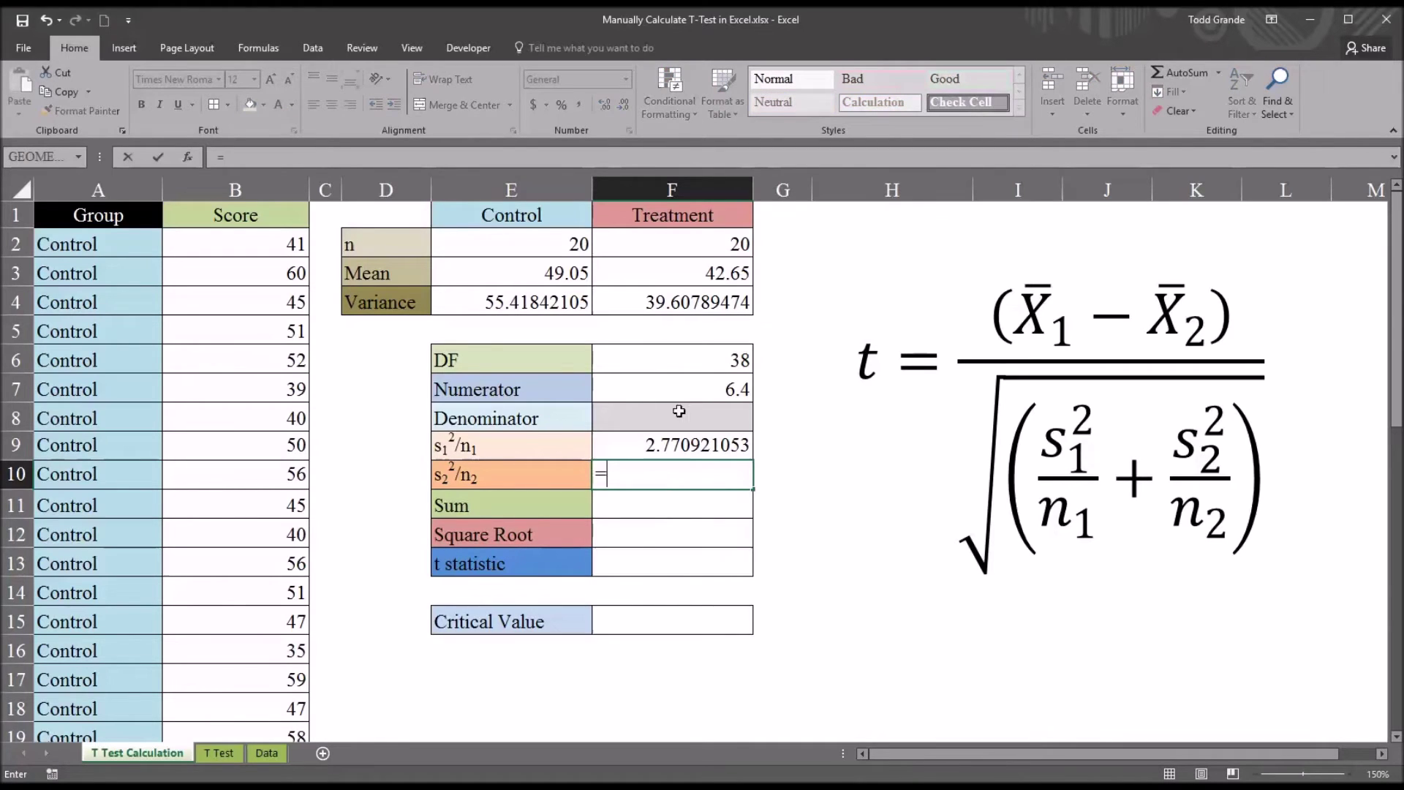
pyautogui.click(642, 301)
pyautogui.write('/')
pyautogui.click(667, 245)
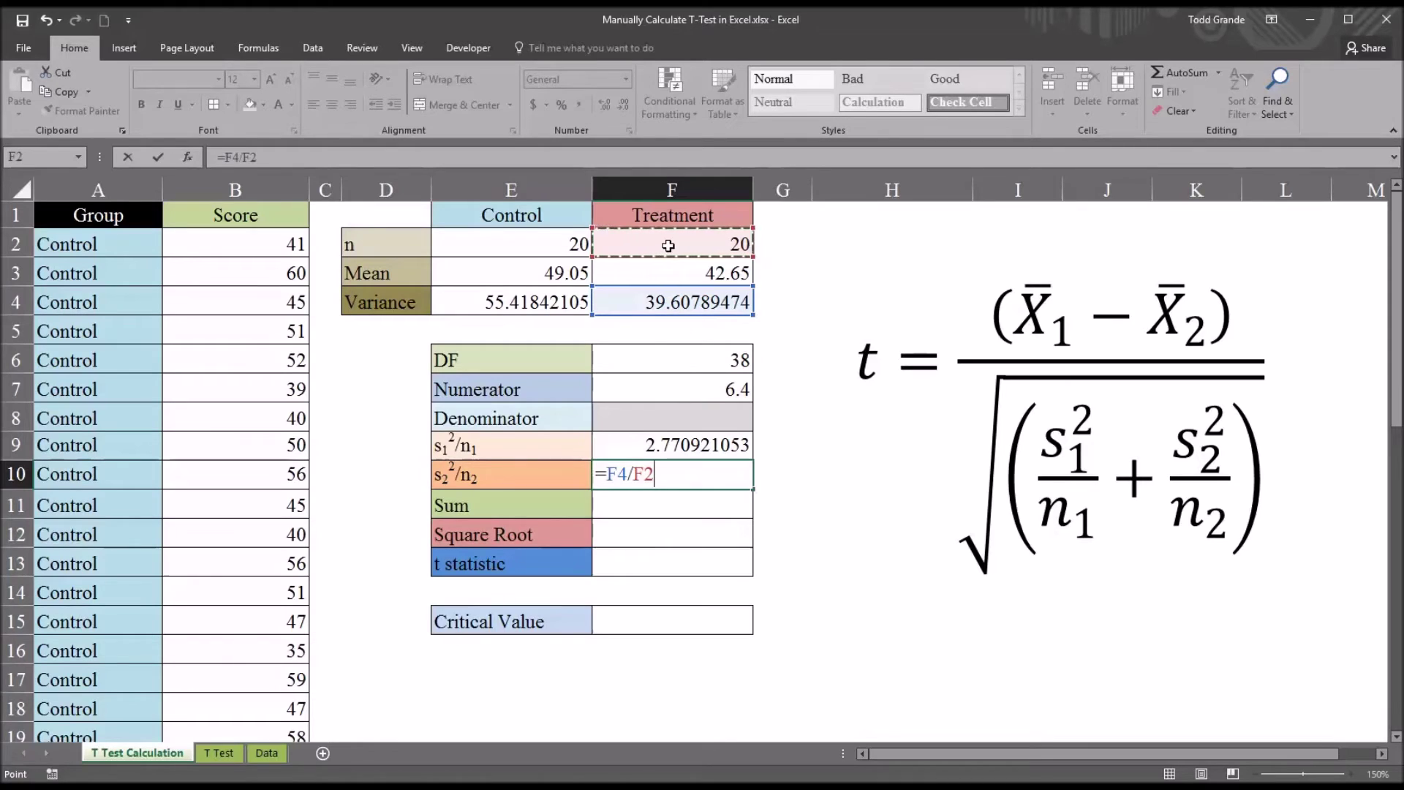
pyautogui.press('Return')
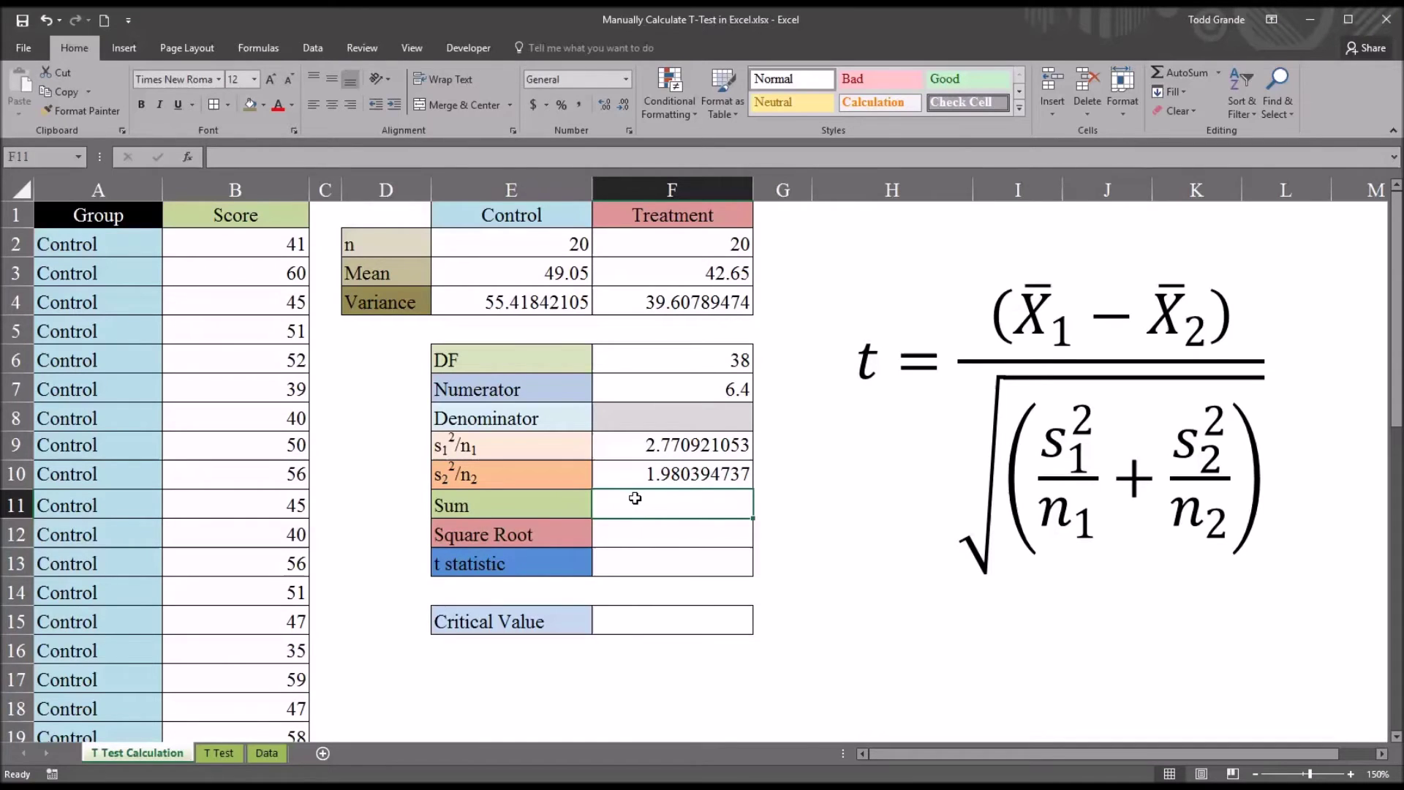
# Enter =F9+F10 in the Sum cell F11, giving 4.751315789
pyautogui.write('=')
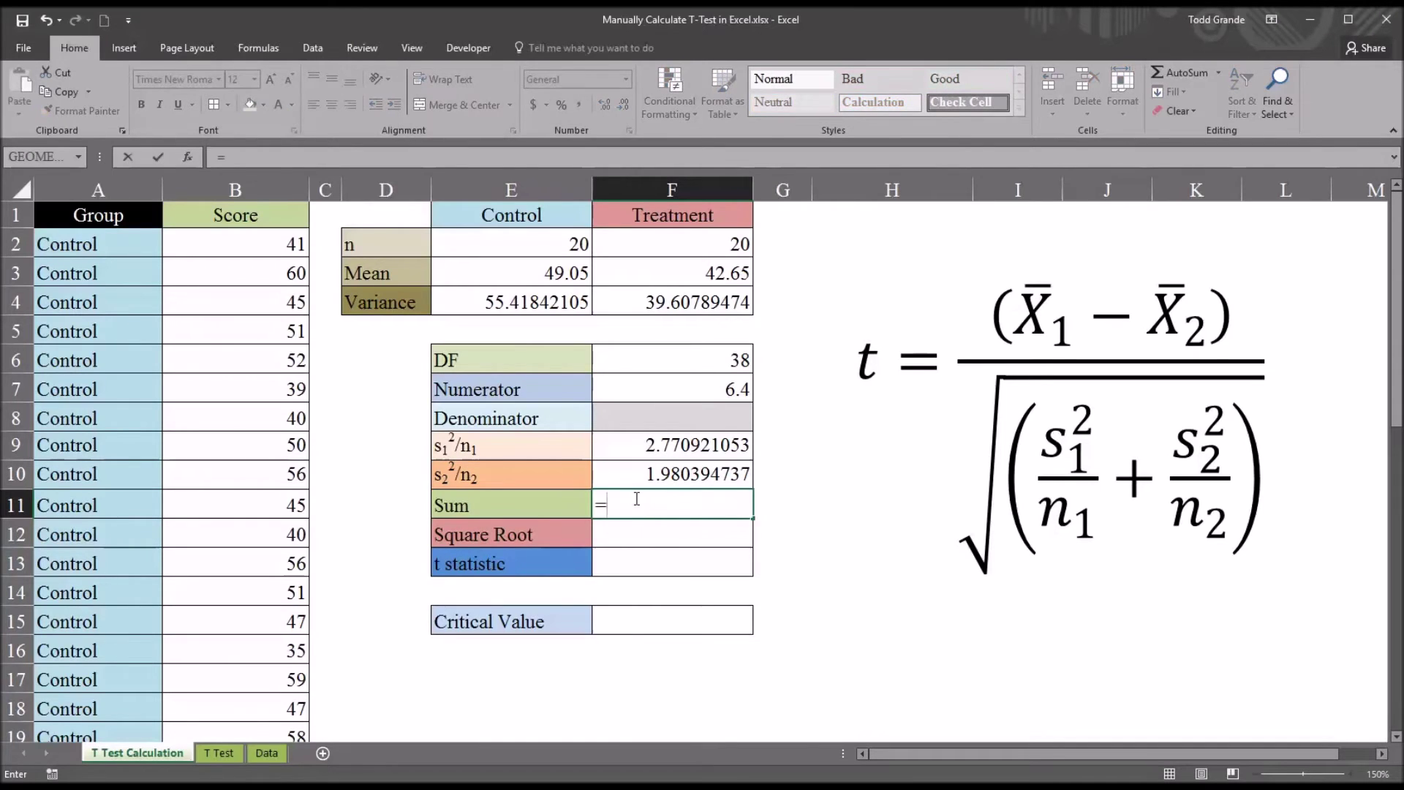
pyautogui.click(634, 454)
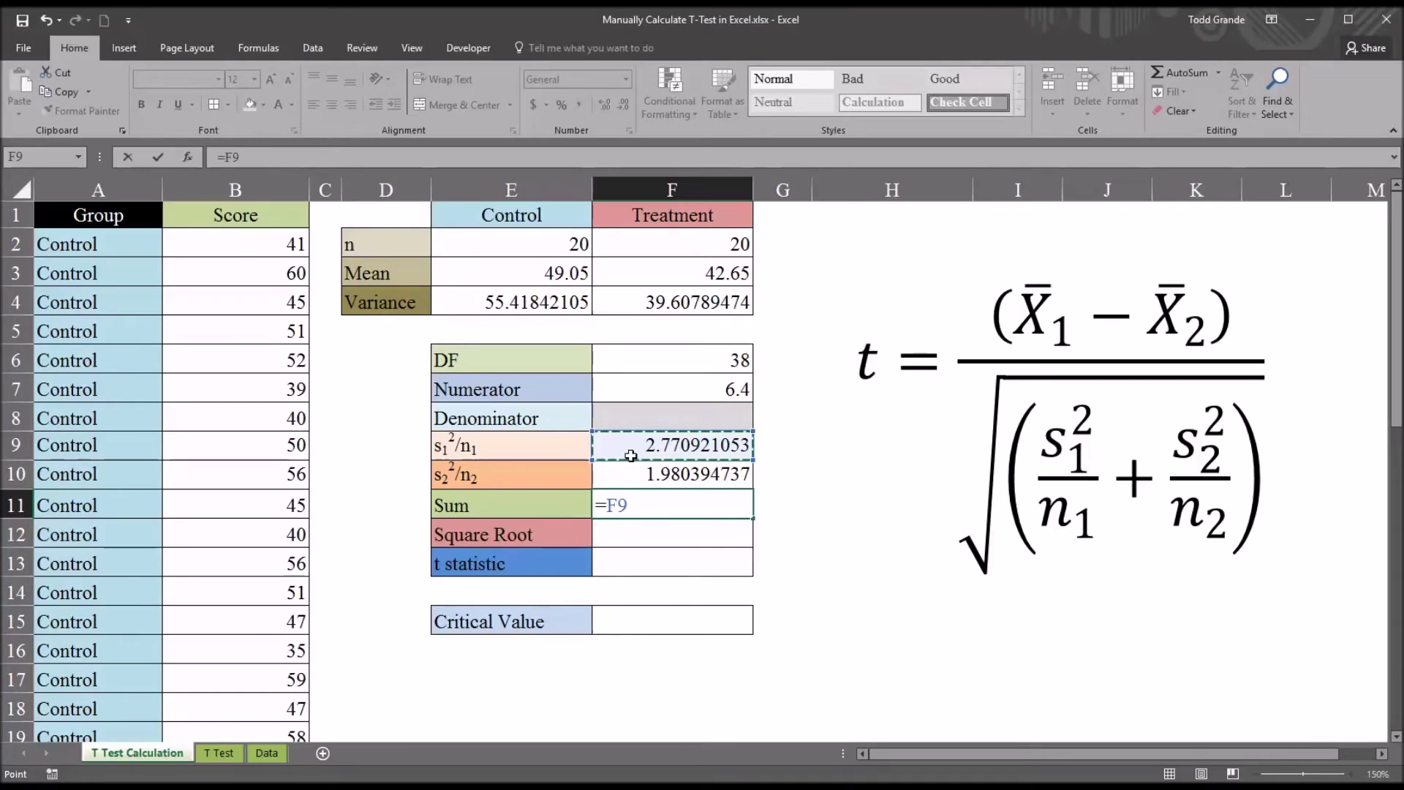
pyautogui.write('+')
pyautogui.click(630, 474)
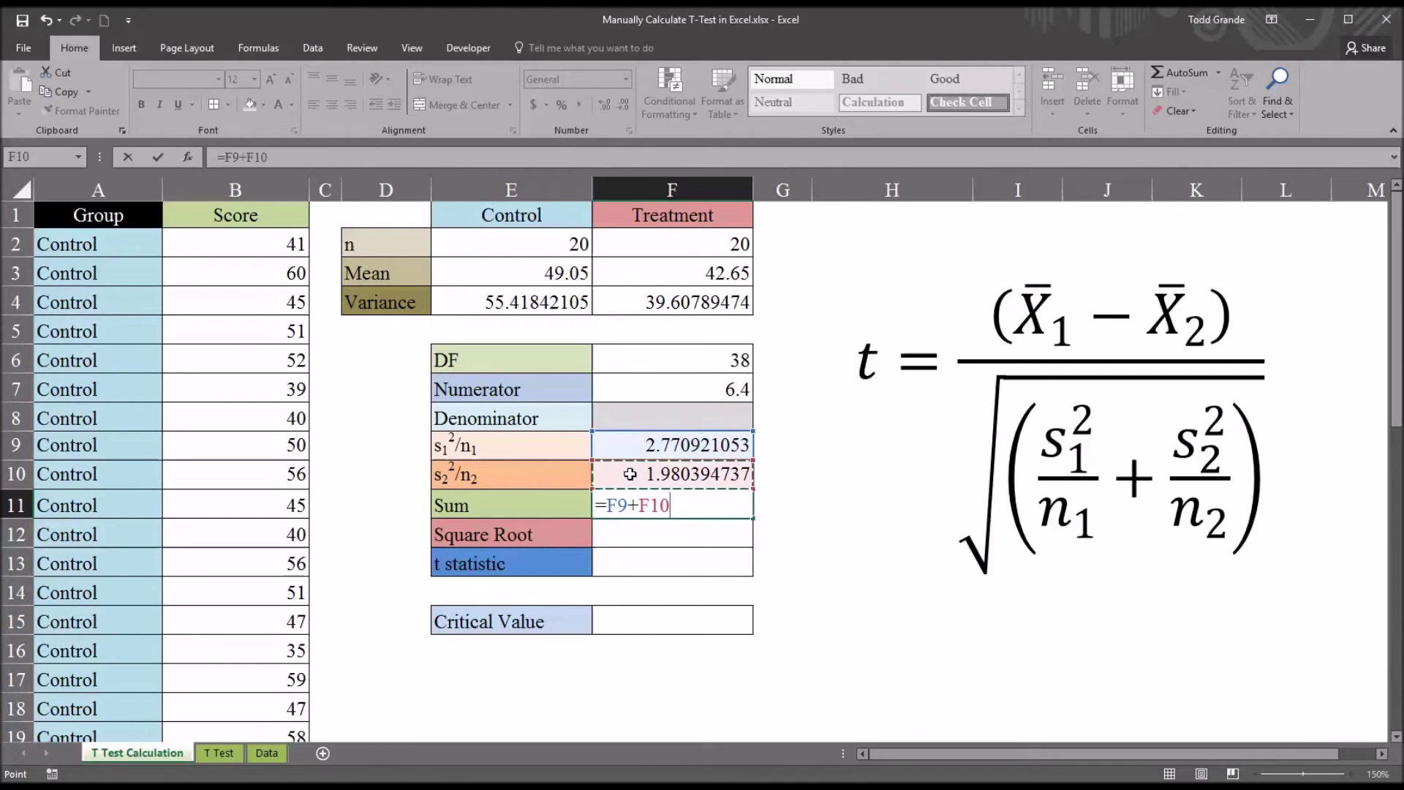
pyautogui.press('Return')
pyautogui.click(642, 503)
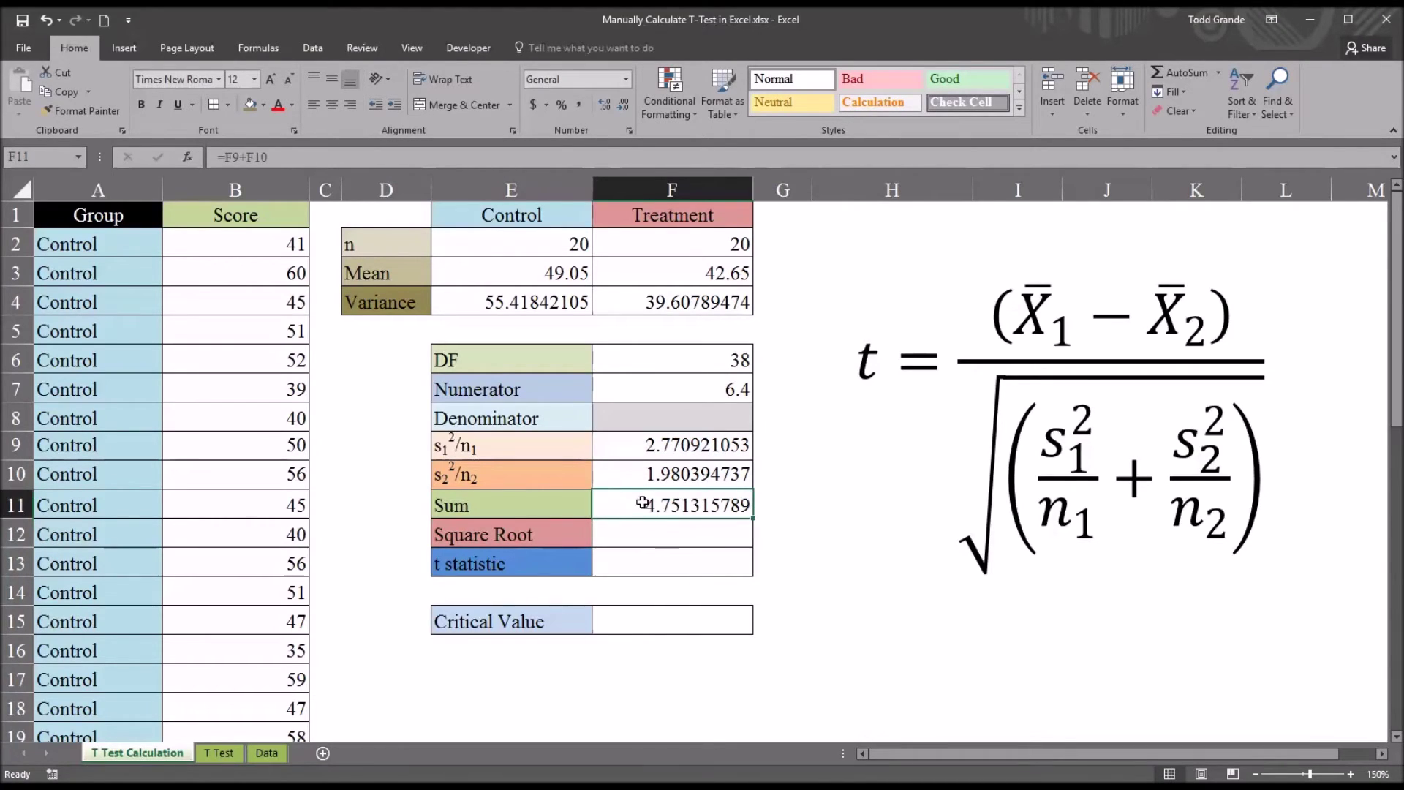
pyautogui.click(643, 538)
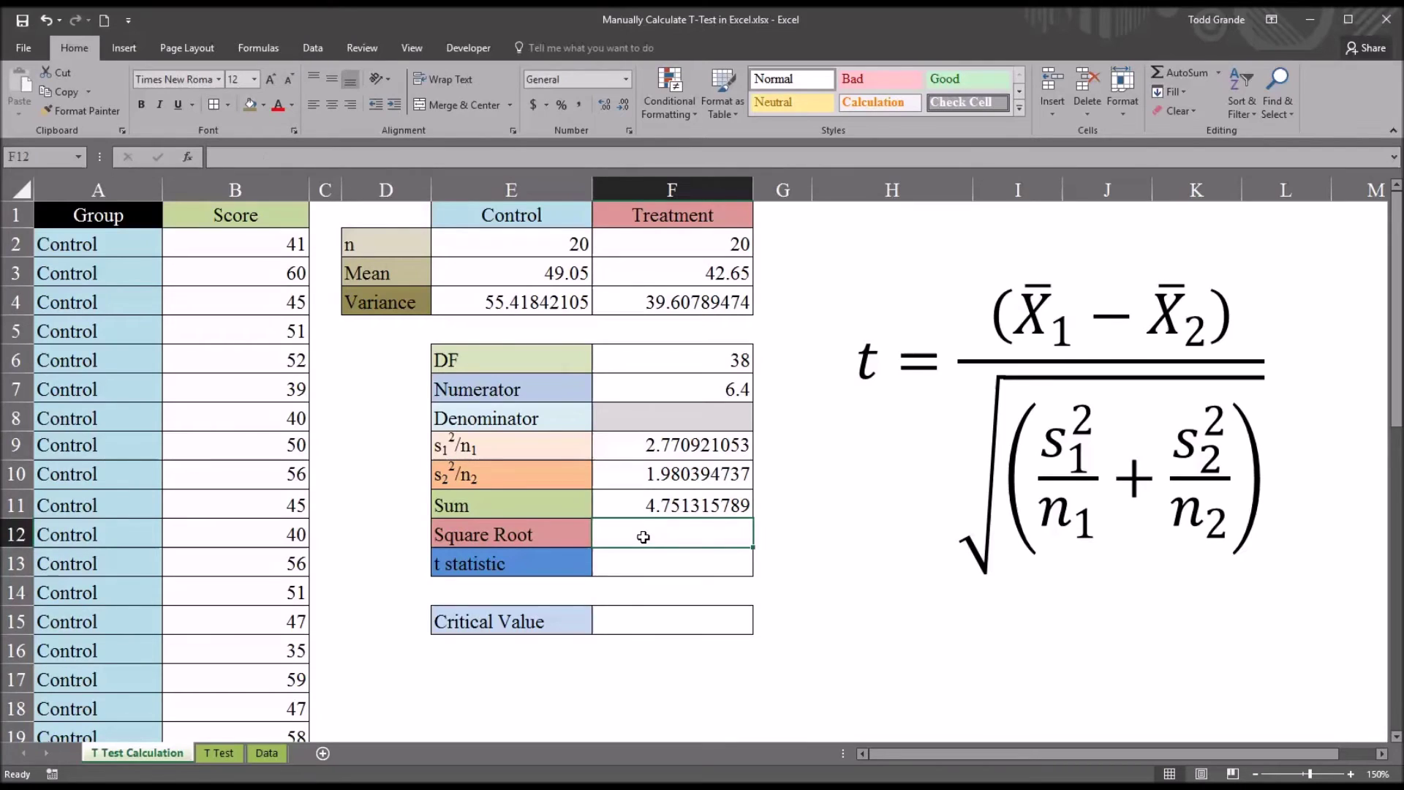
pyautogui.click(645, 503)
# Enter =SQRT(F11) in F12, giving 2.179751314
pyautogui.click(644, 525)
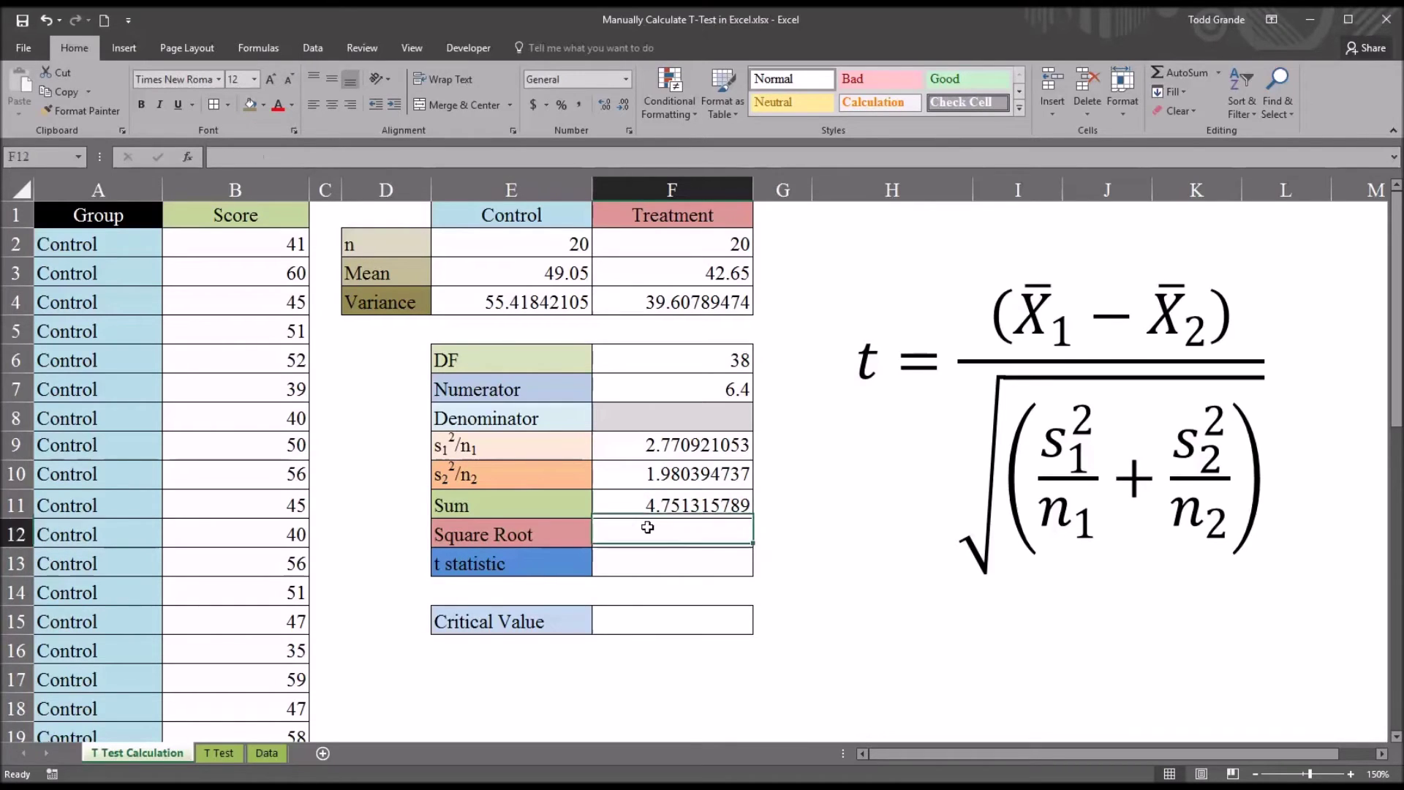
pyautogui.write('=sqrt')
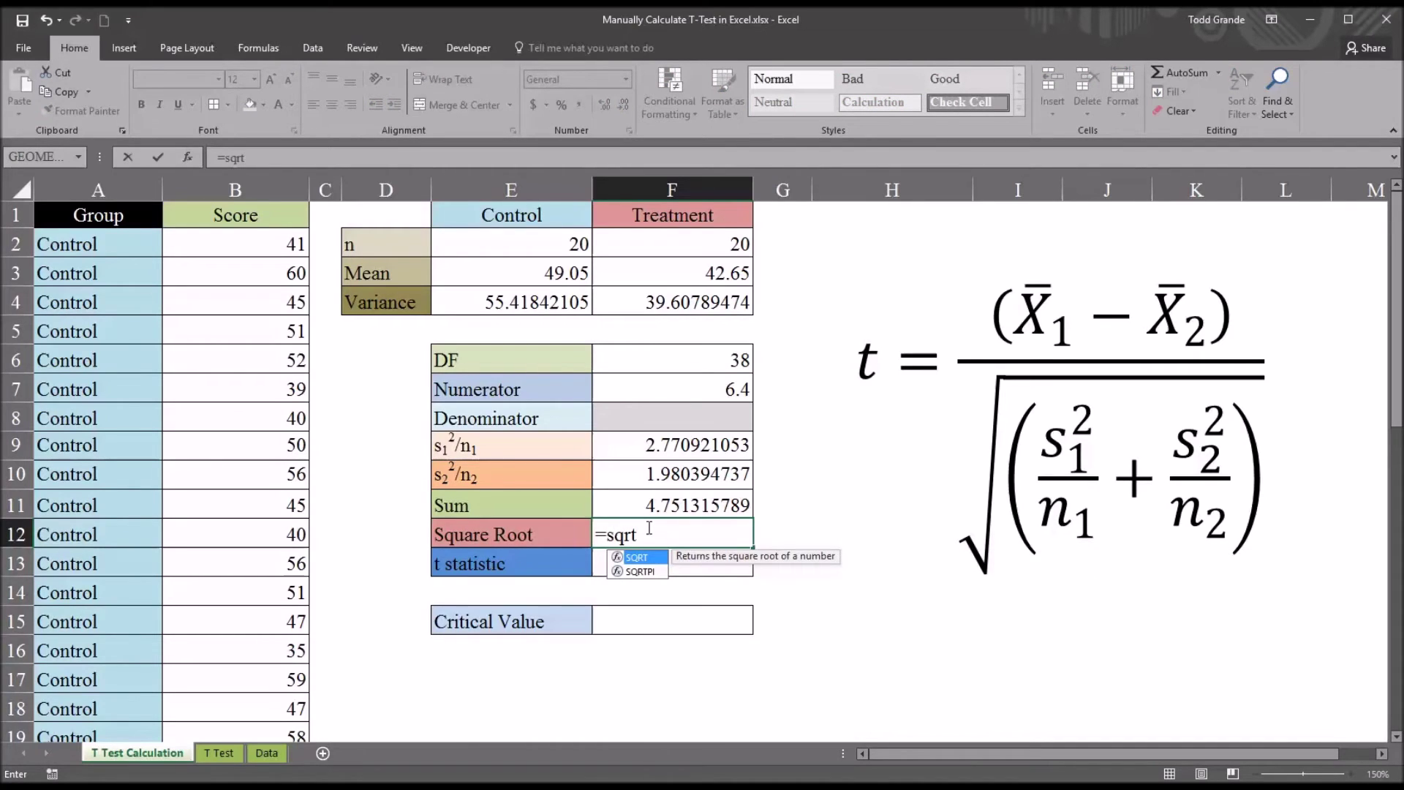
pyautogui.write('(')
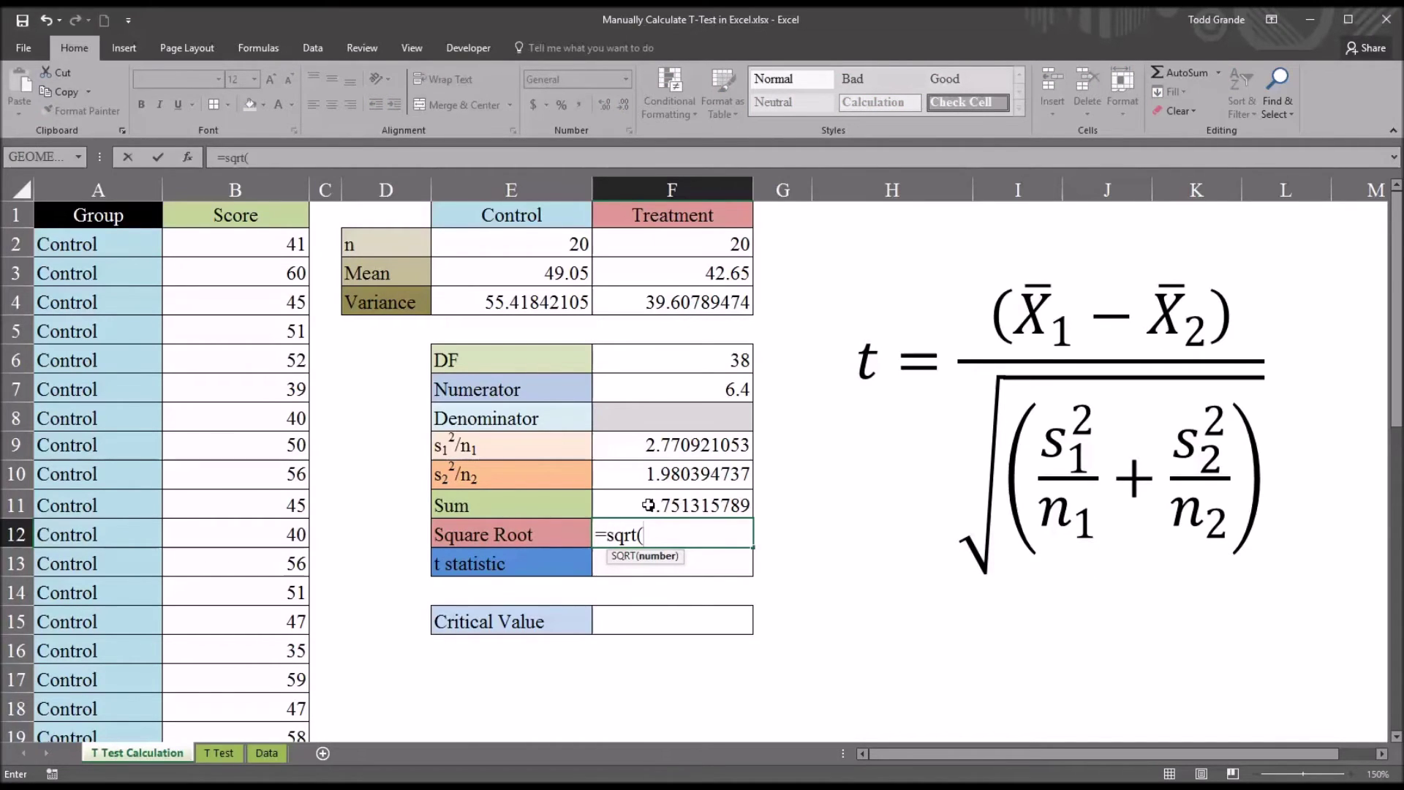
pyautogui.click(648, 505)
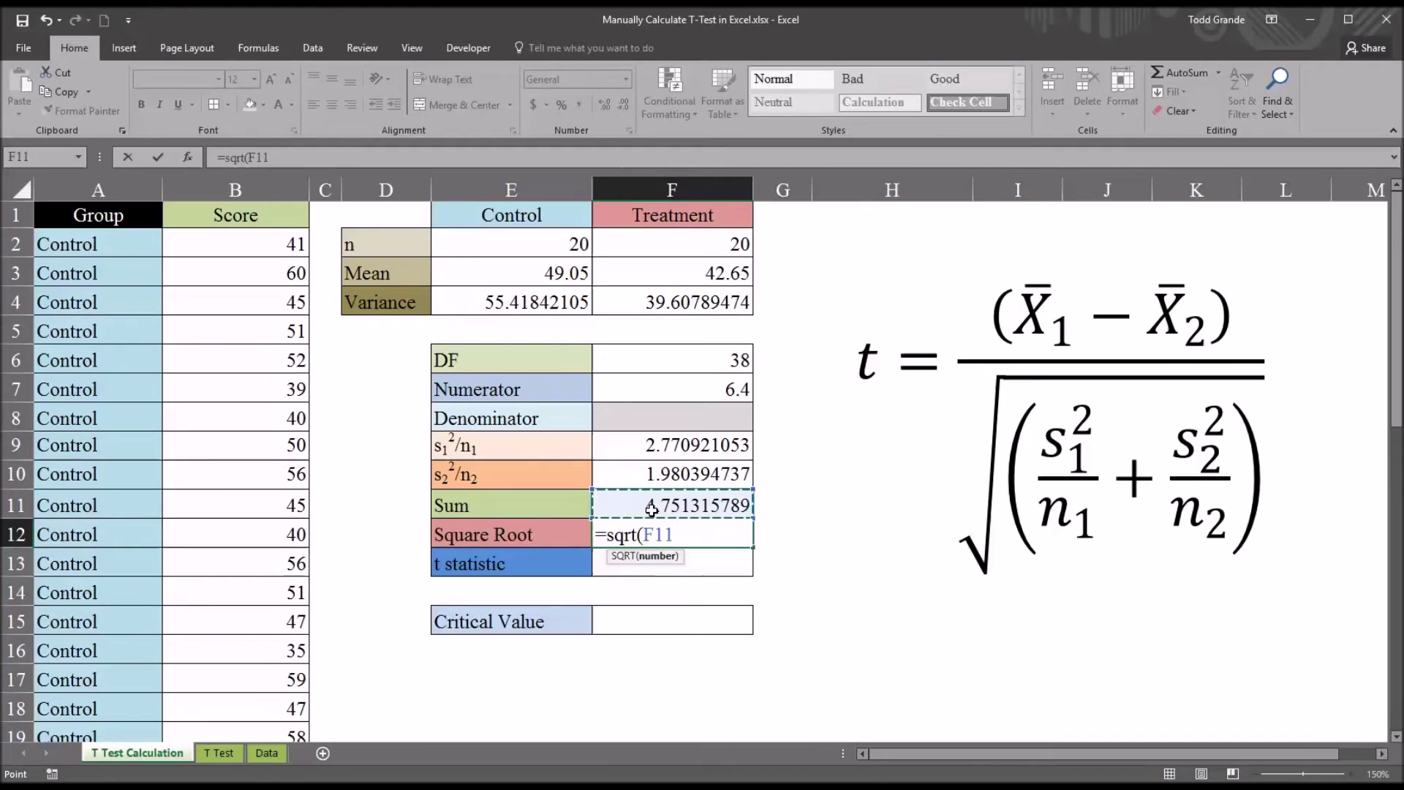
pyautogui.press('Return')
pyautogui.click(640, 536)
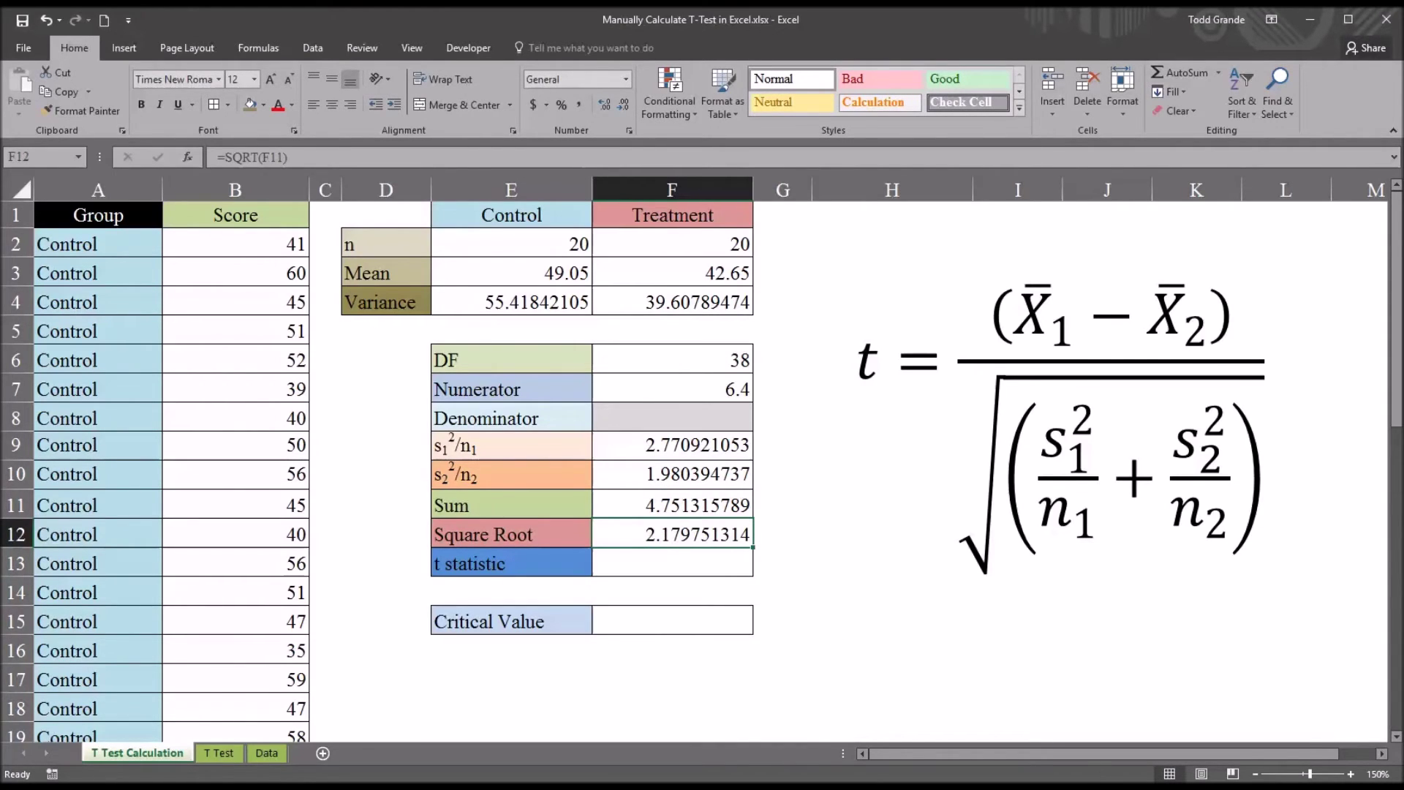
pyautogui.click(653, 571)
# Enter =F7/F12 in F13 for a t statistic of 2.936114758
pyautogui.click(628, 394)
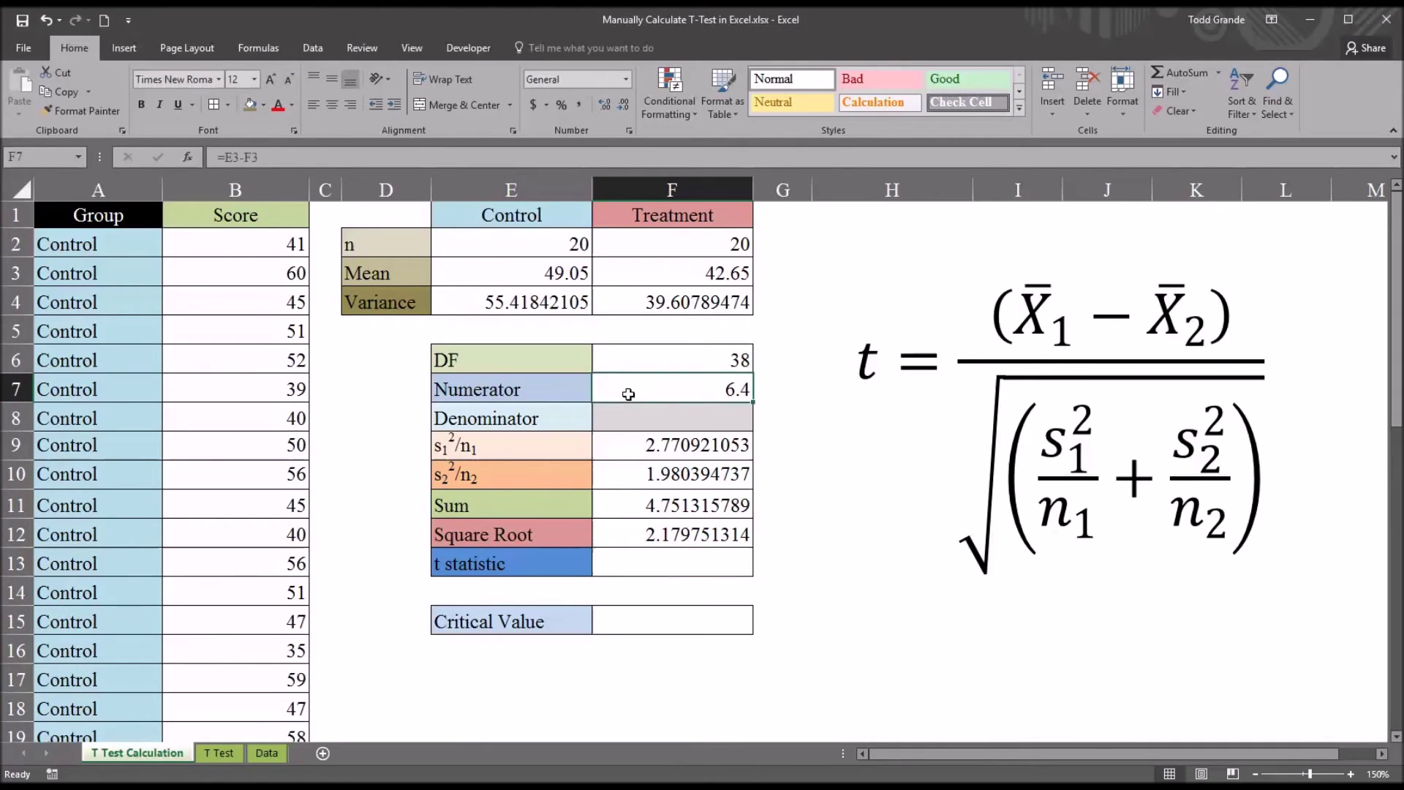
pyautogui.click(646, 533)
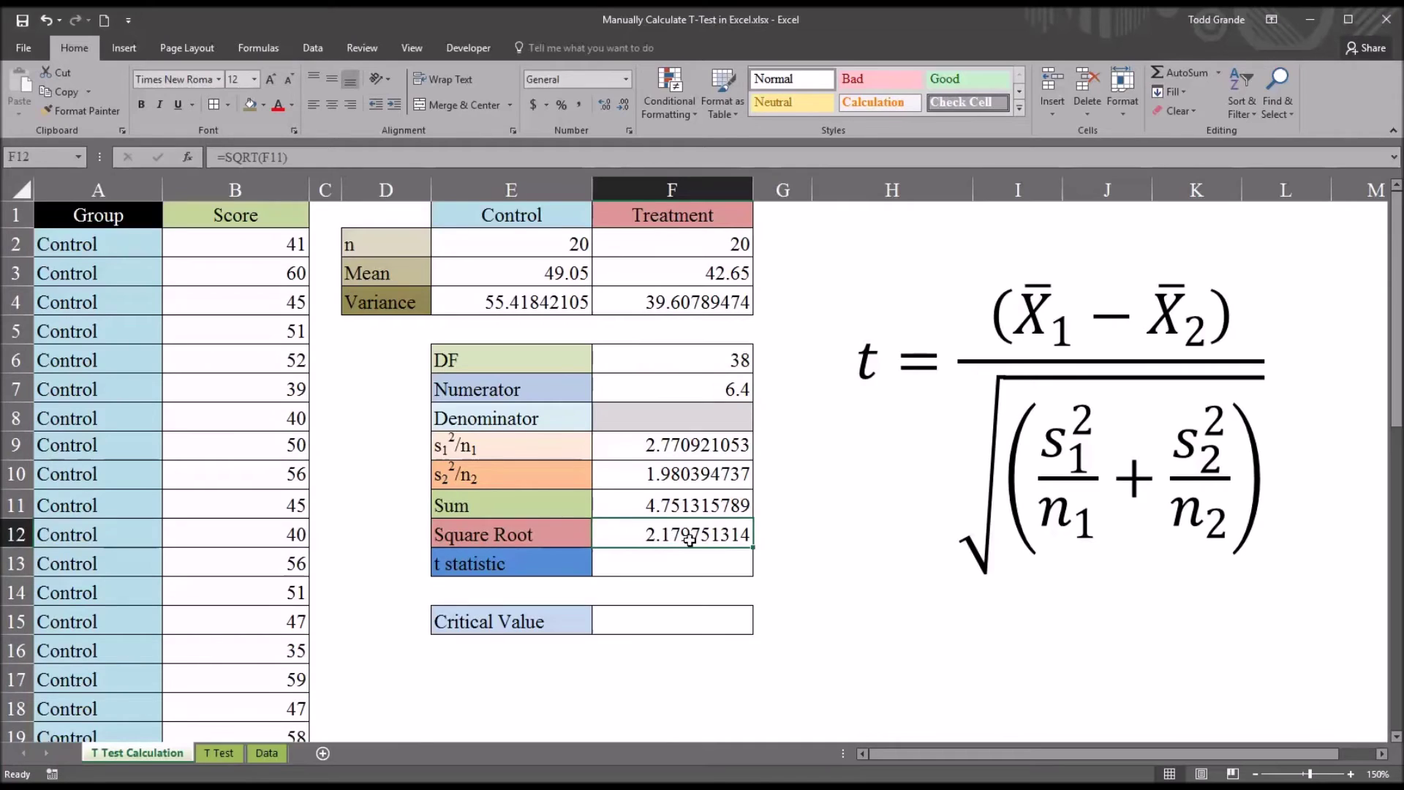
pyautogui.click(641, 566)
pyautogui.write('=')
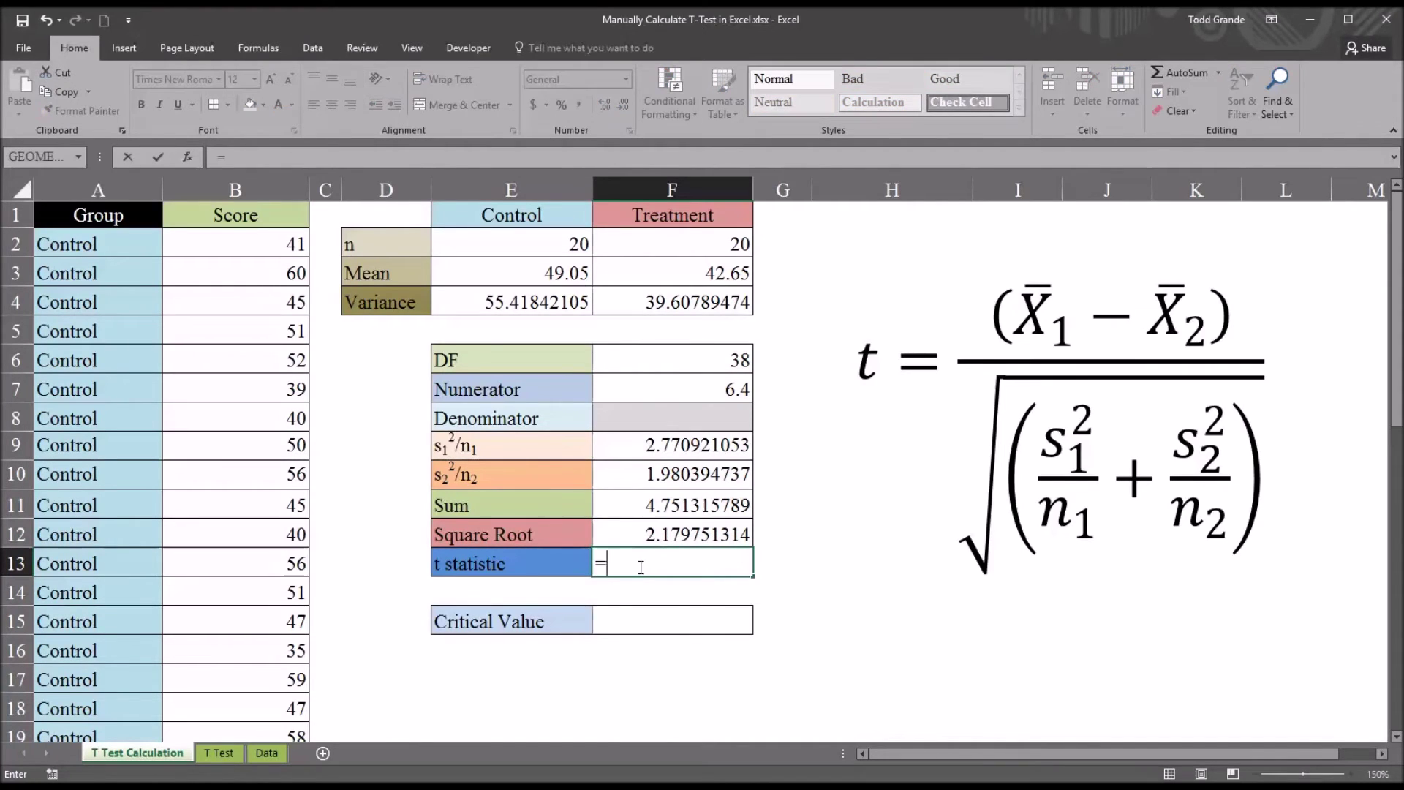
pyautogui.click(652, 393)
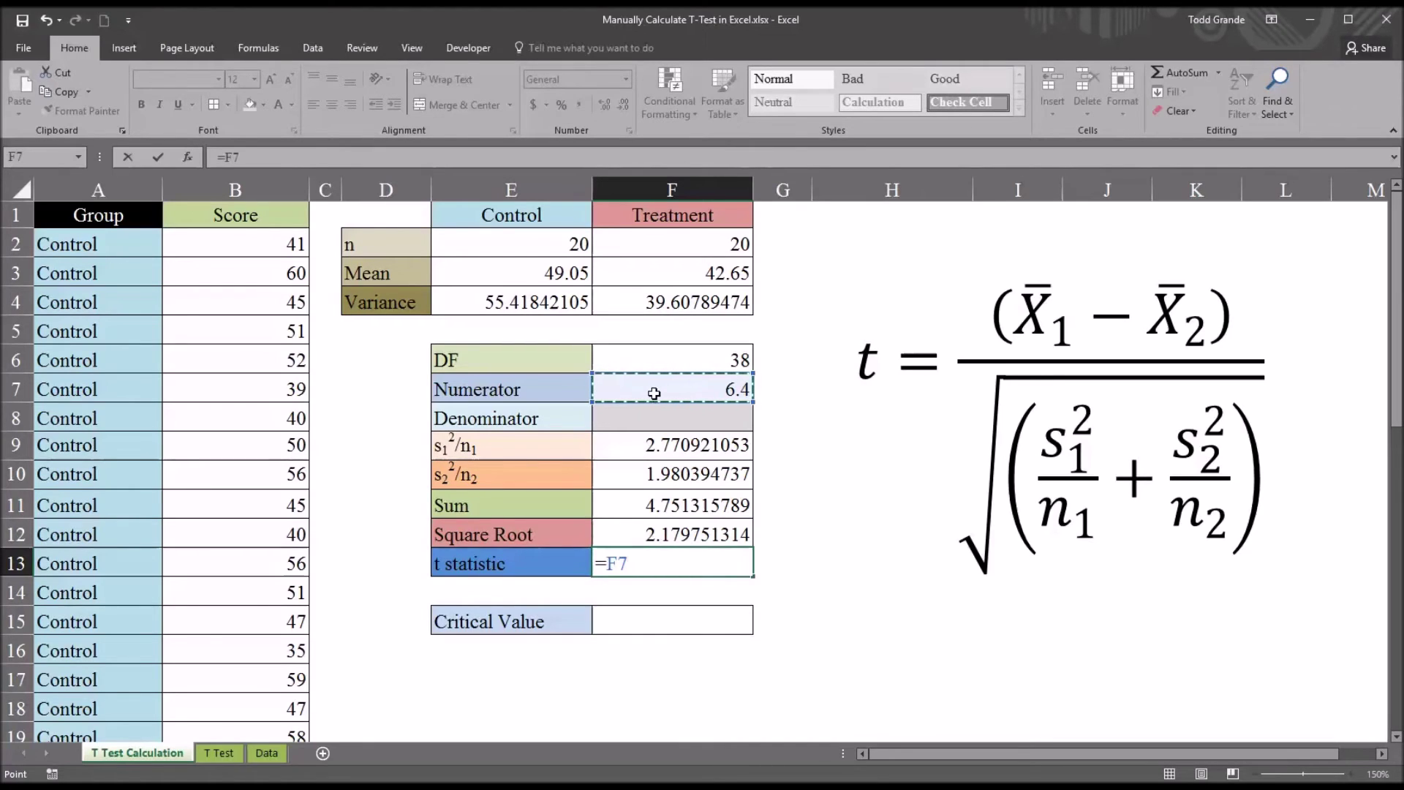
pyautogui.write('/')
pyautogui.click(623, 537)
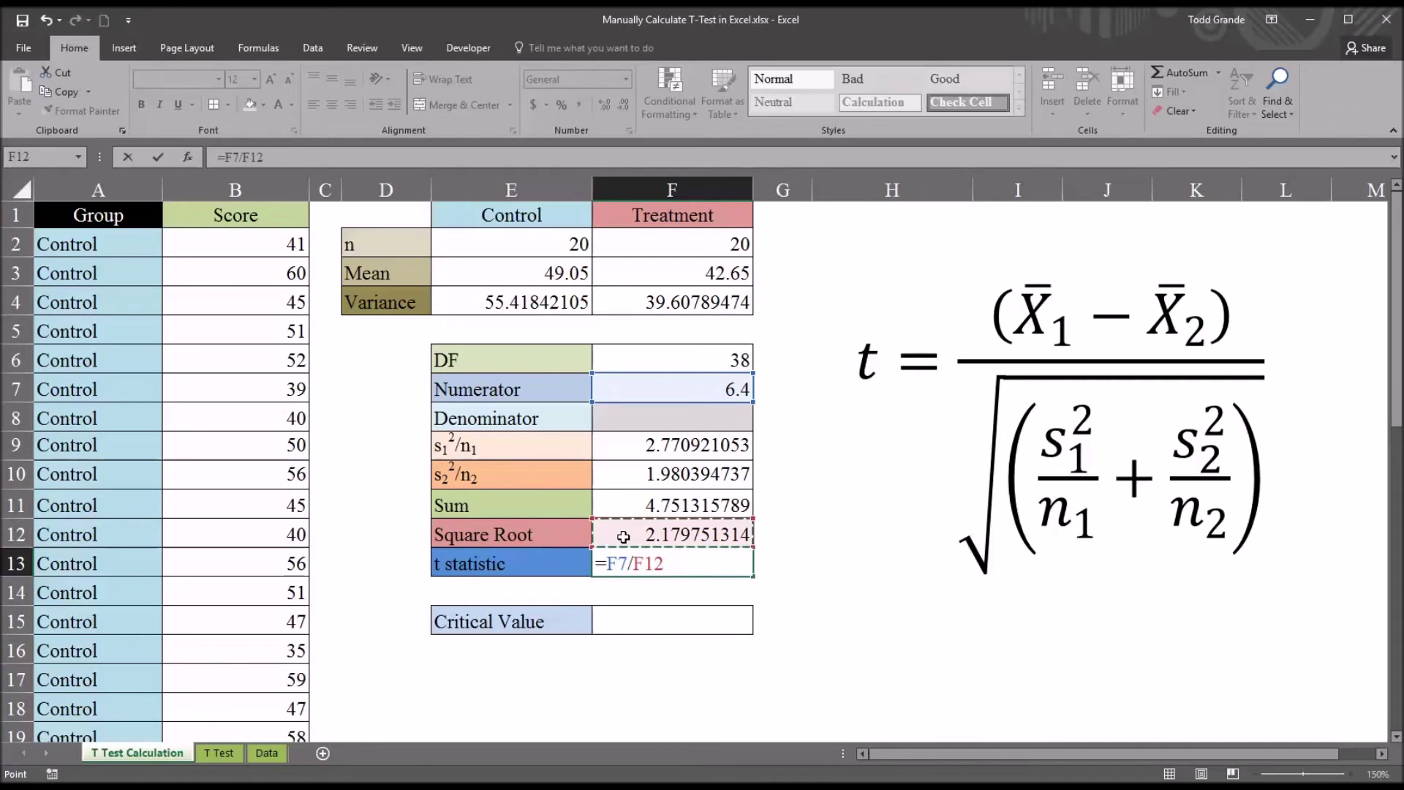
pyautogui.press('Return')
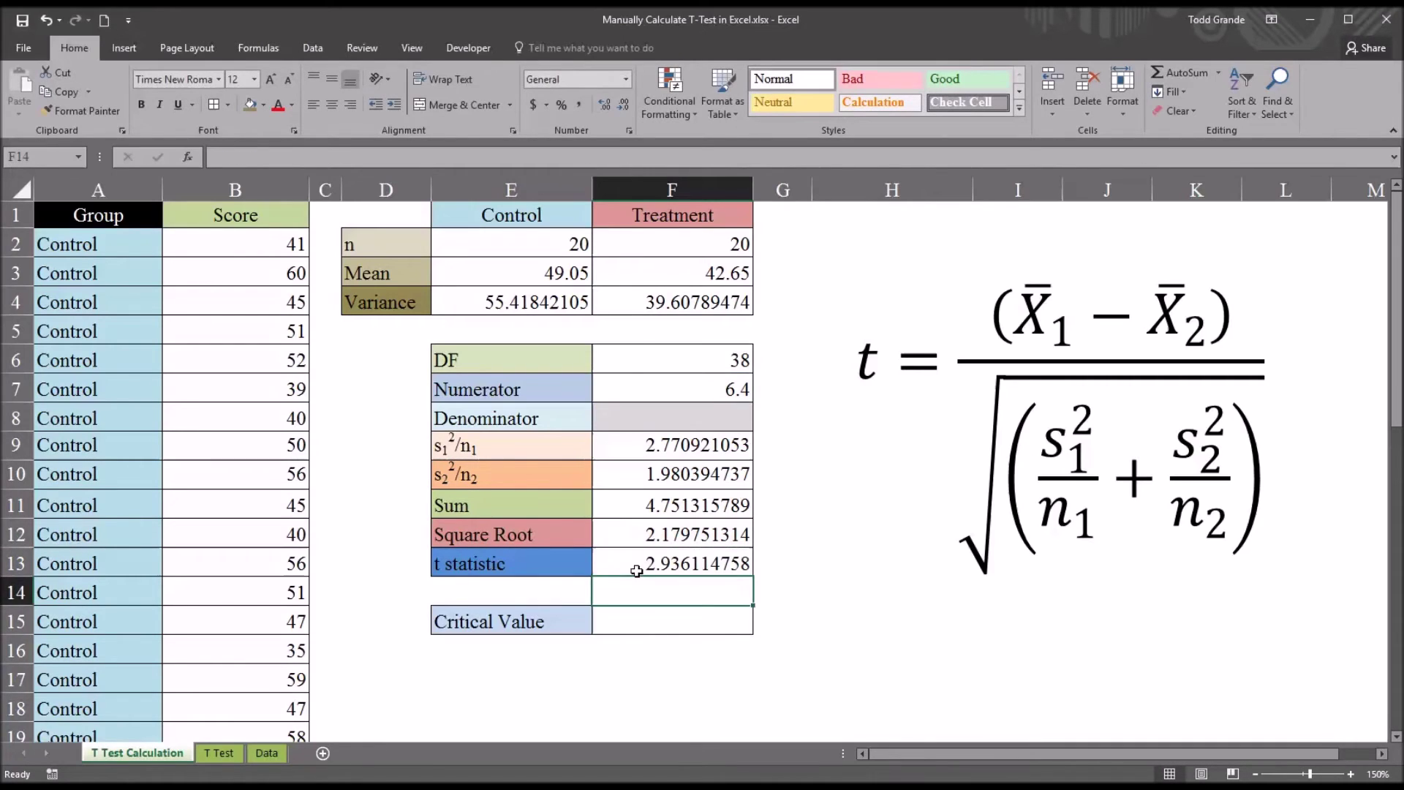
pyautogui.click(621, 563)
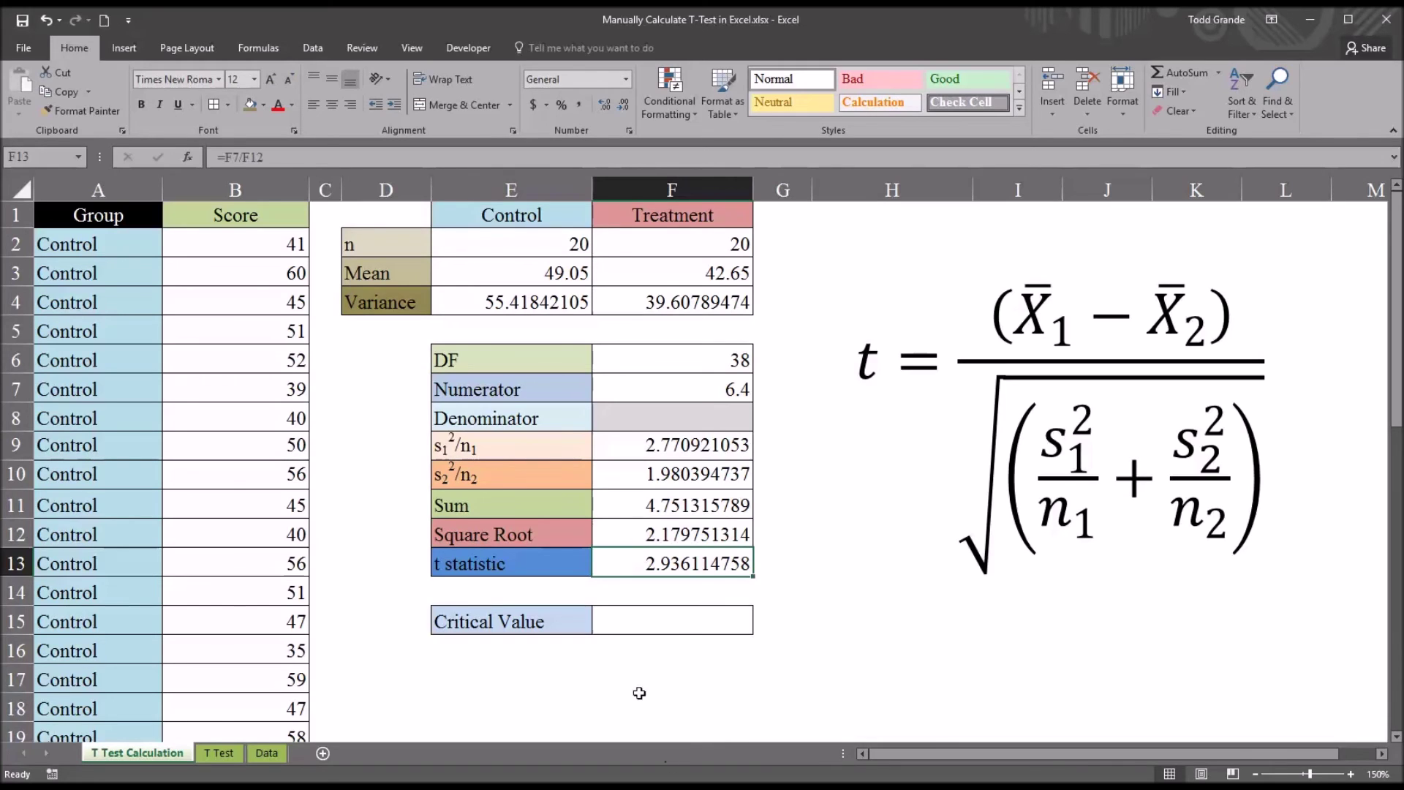
pyautogui.click(642, 631)
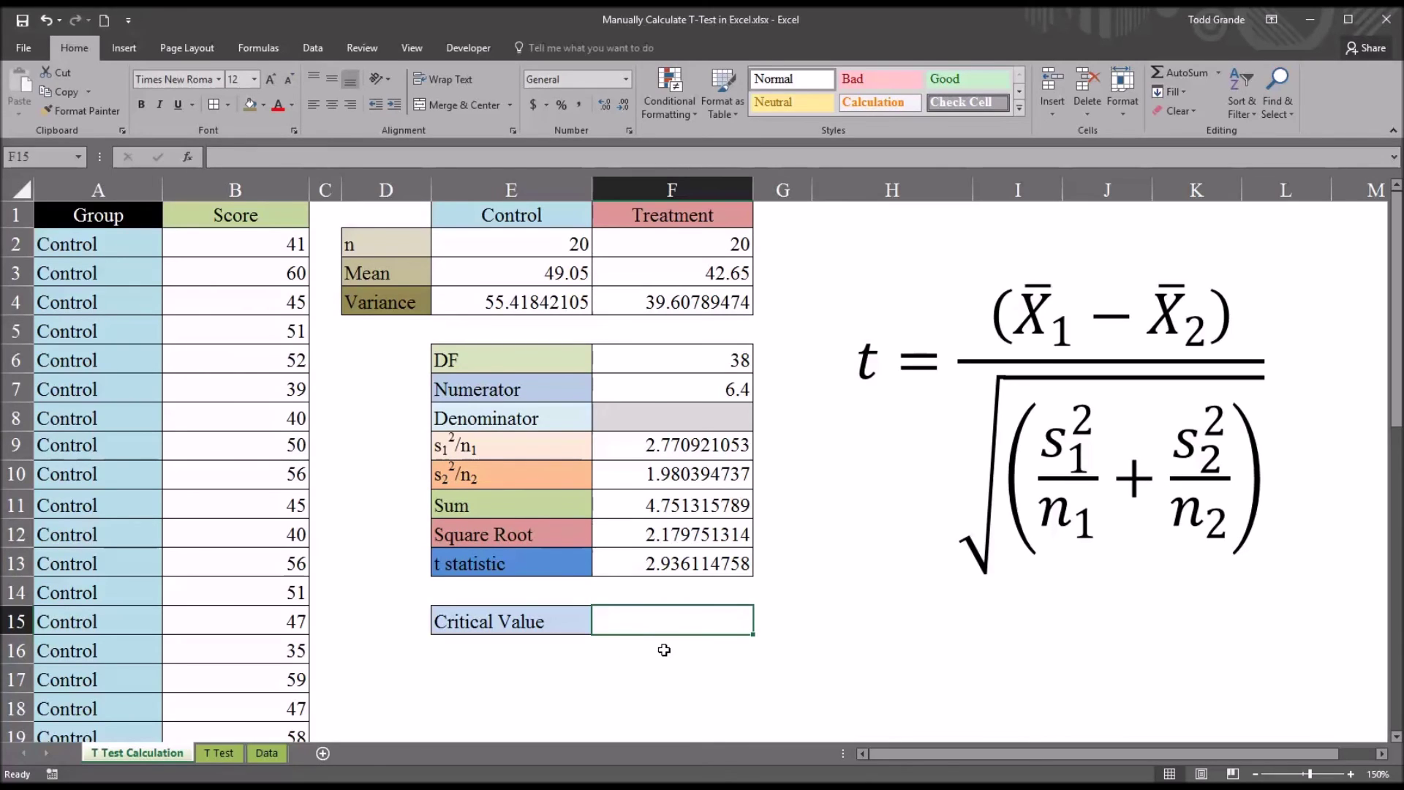
# Enter =T.INV.2T(0.05,F6) in F15, giving a critical value of 2.024394164
pyautogui.write('=')
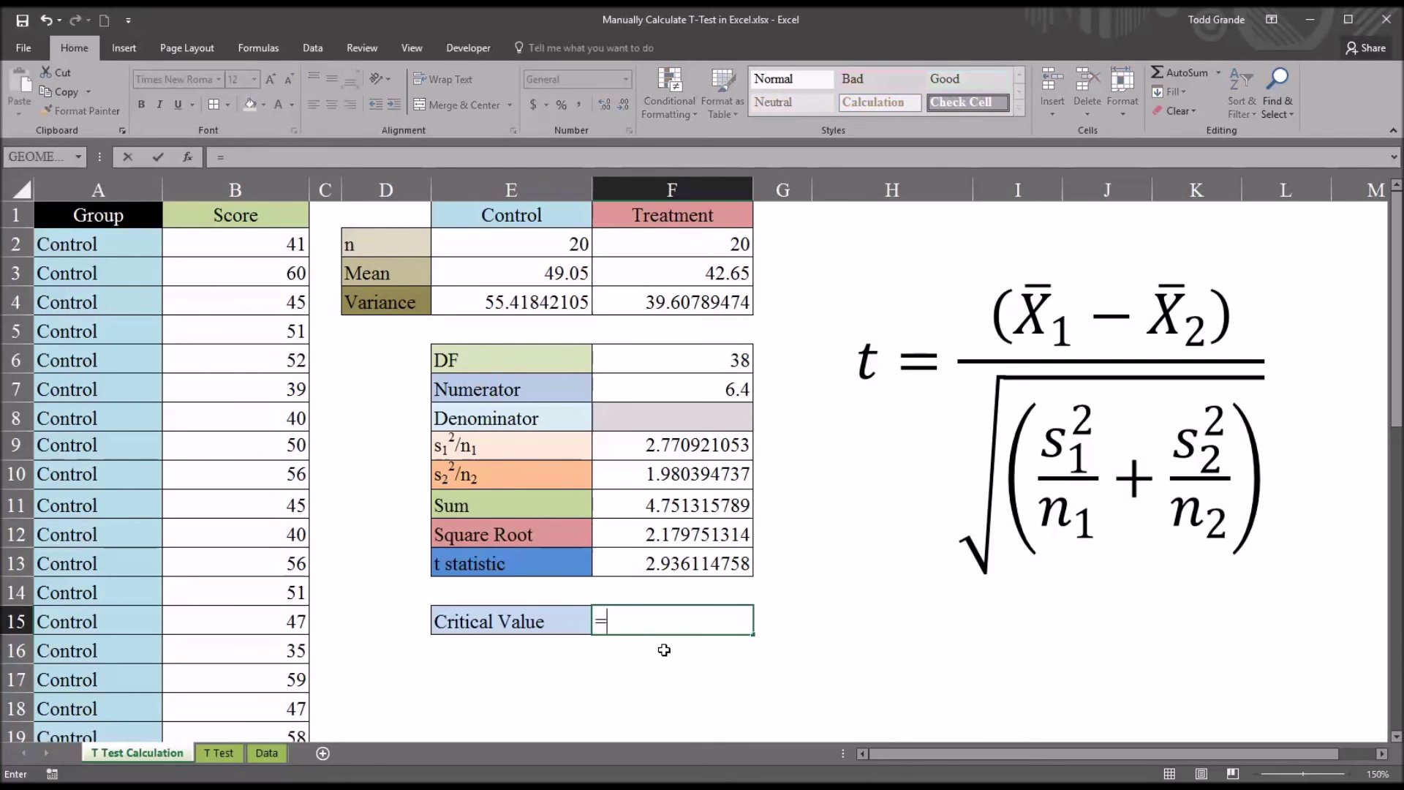
pyautogui.write('t')
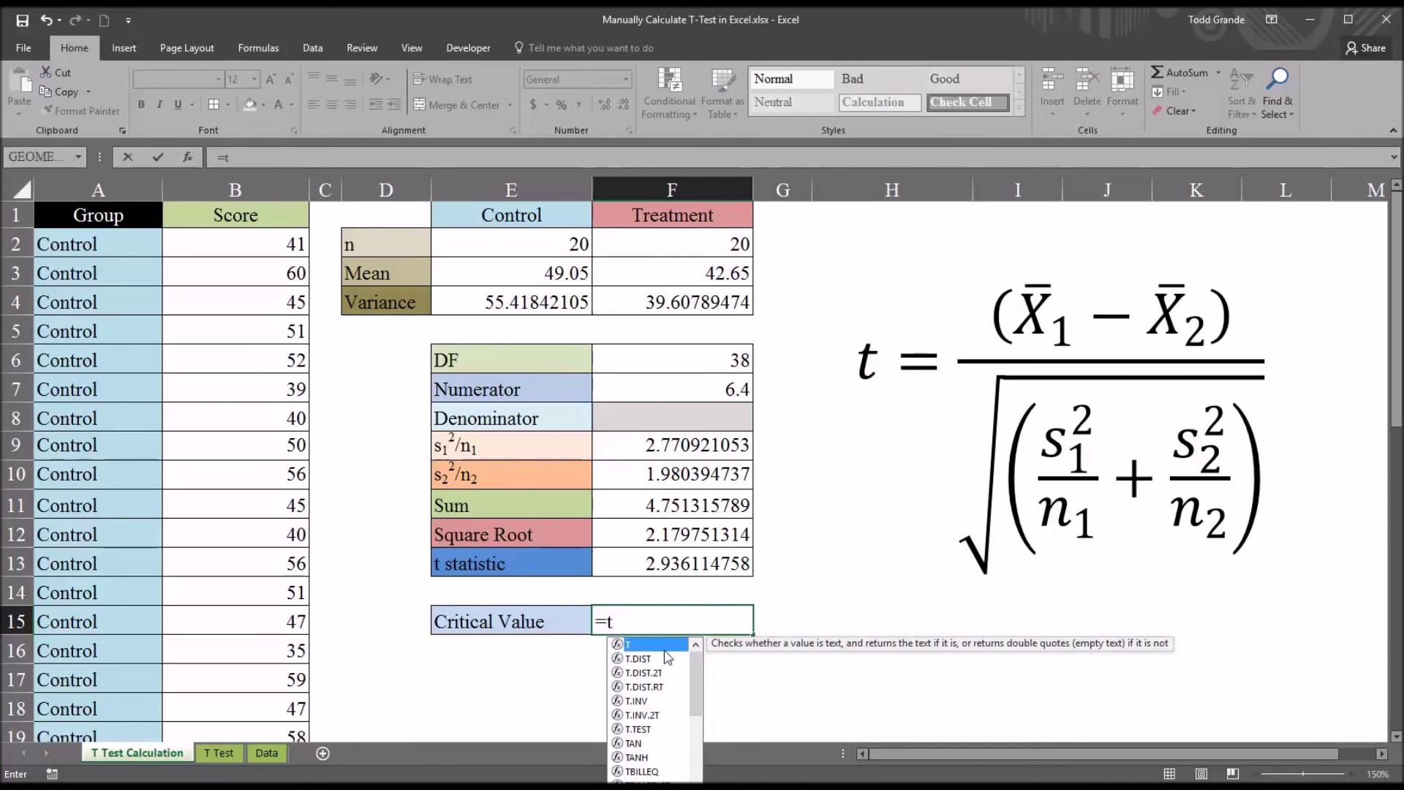
pyautogui.write('.')
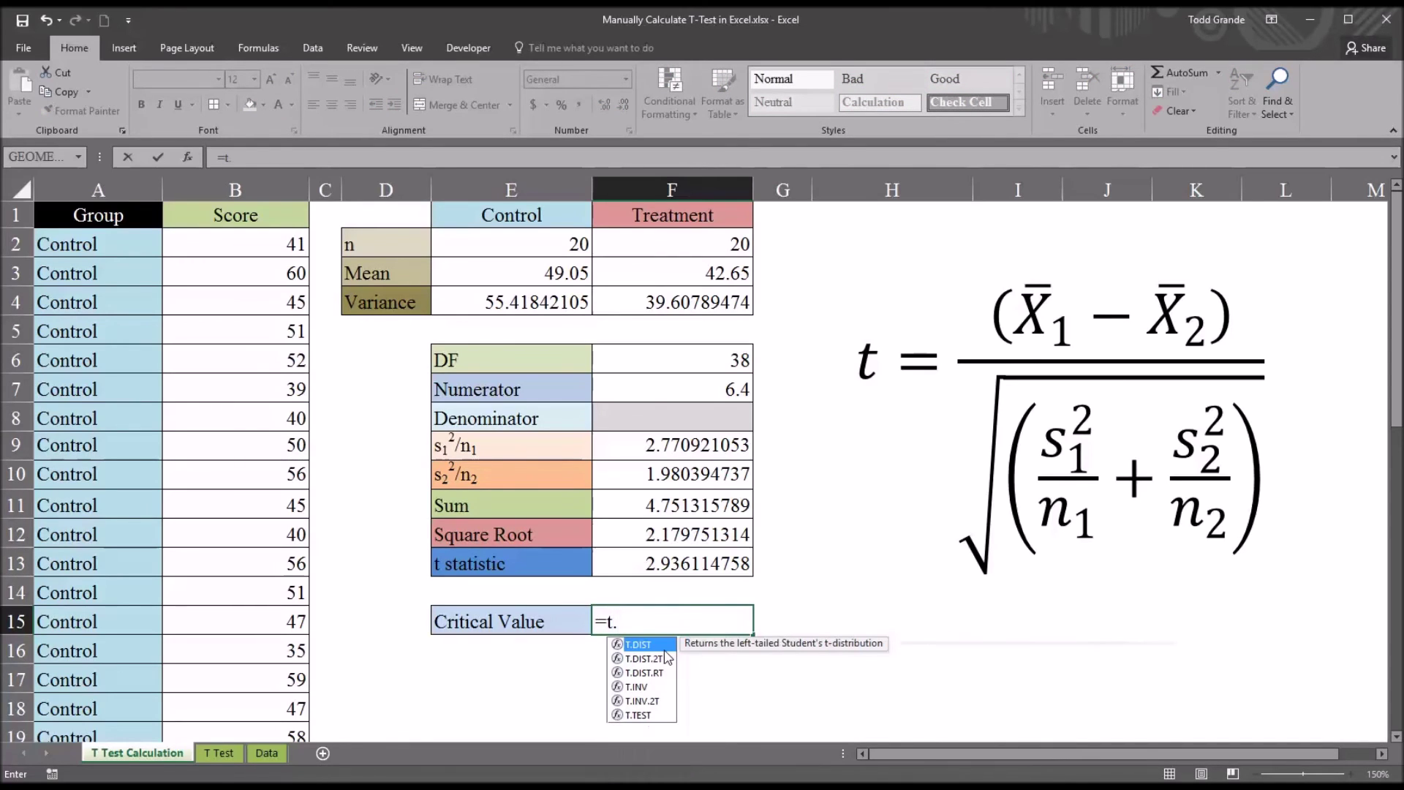
pyautogui.click(636, 702)
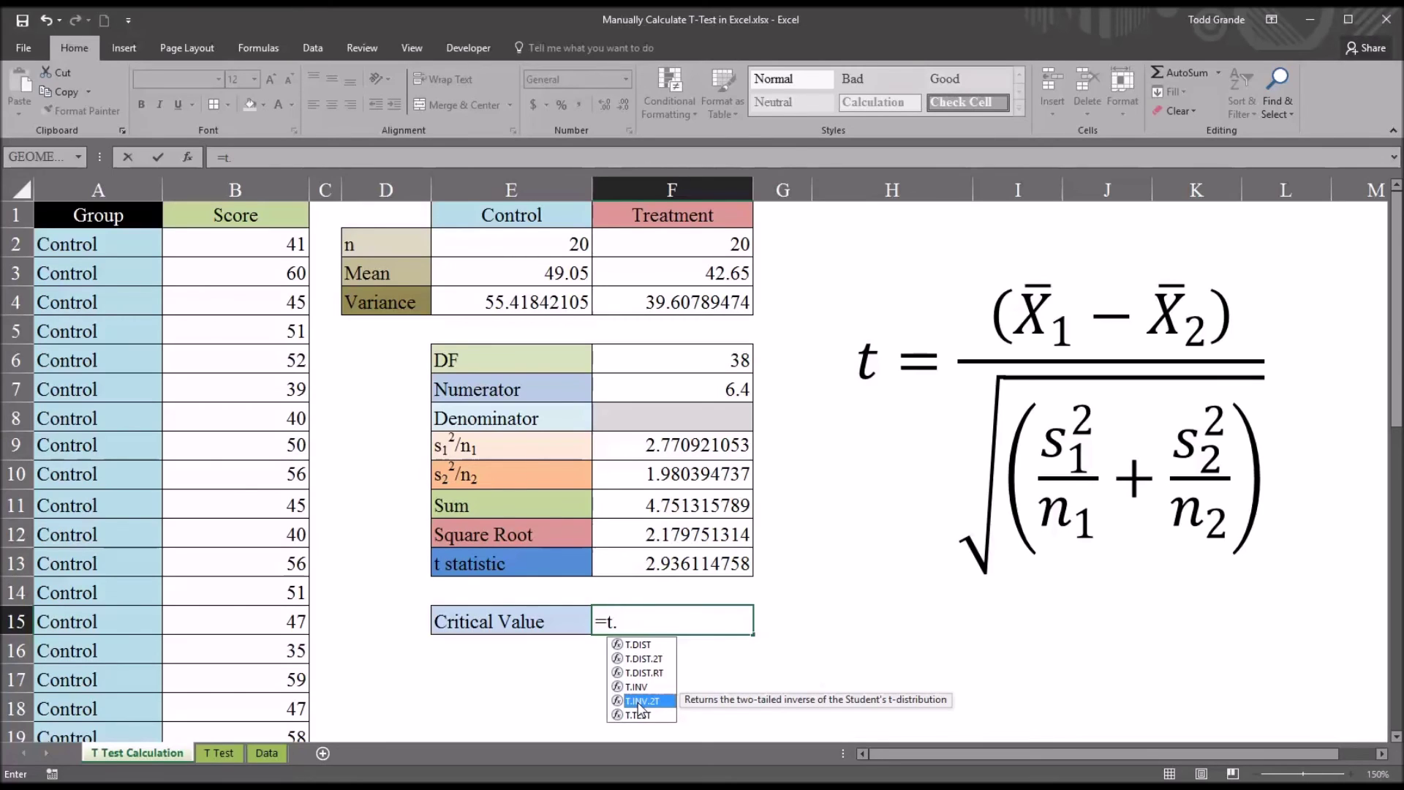
pyautogui.doubleClick(639, 701)
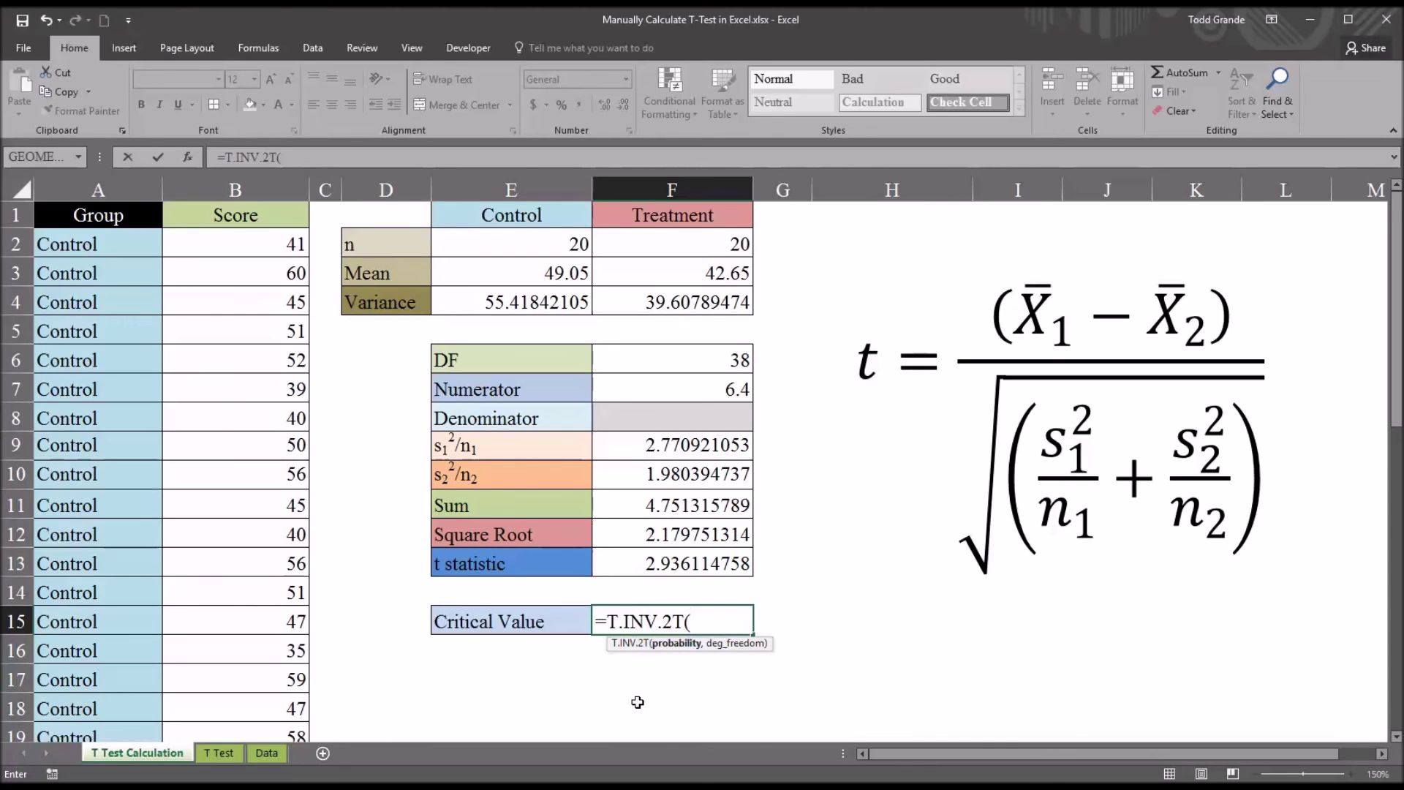
pyautogui.write('.05,')
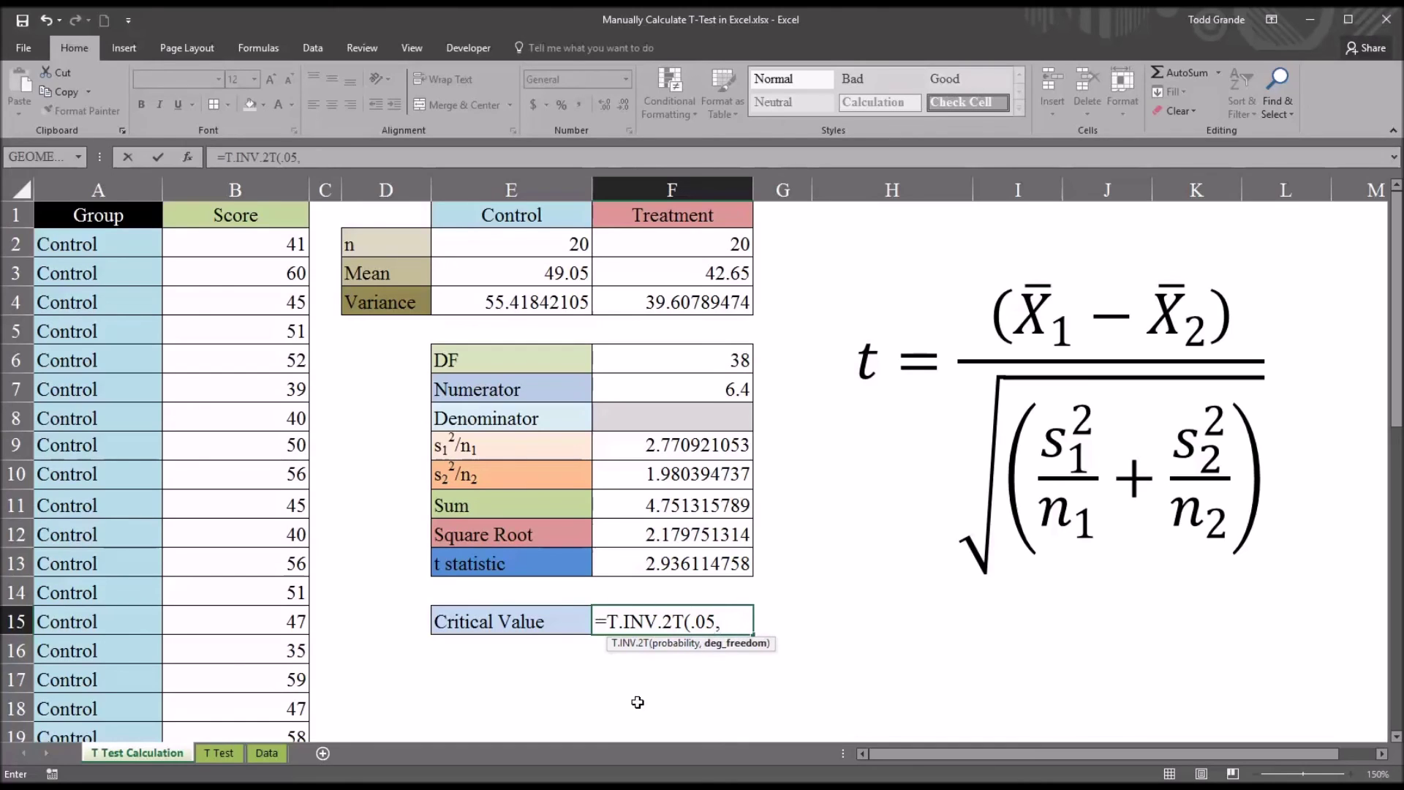
pyautogui.click(637, 359)
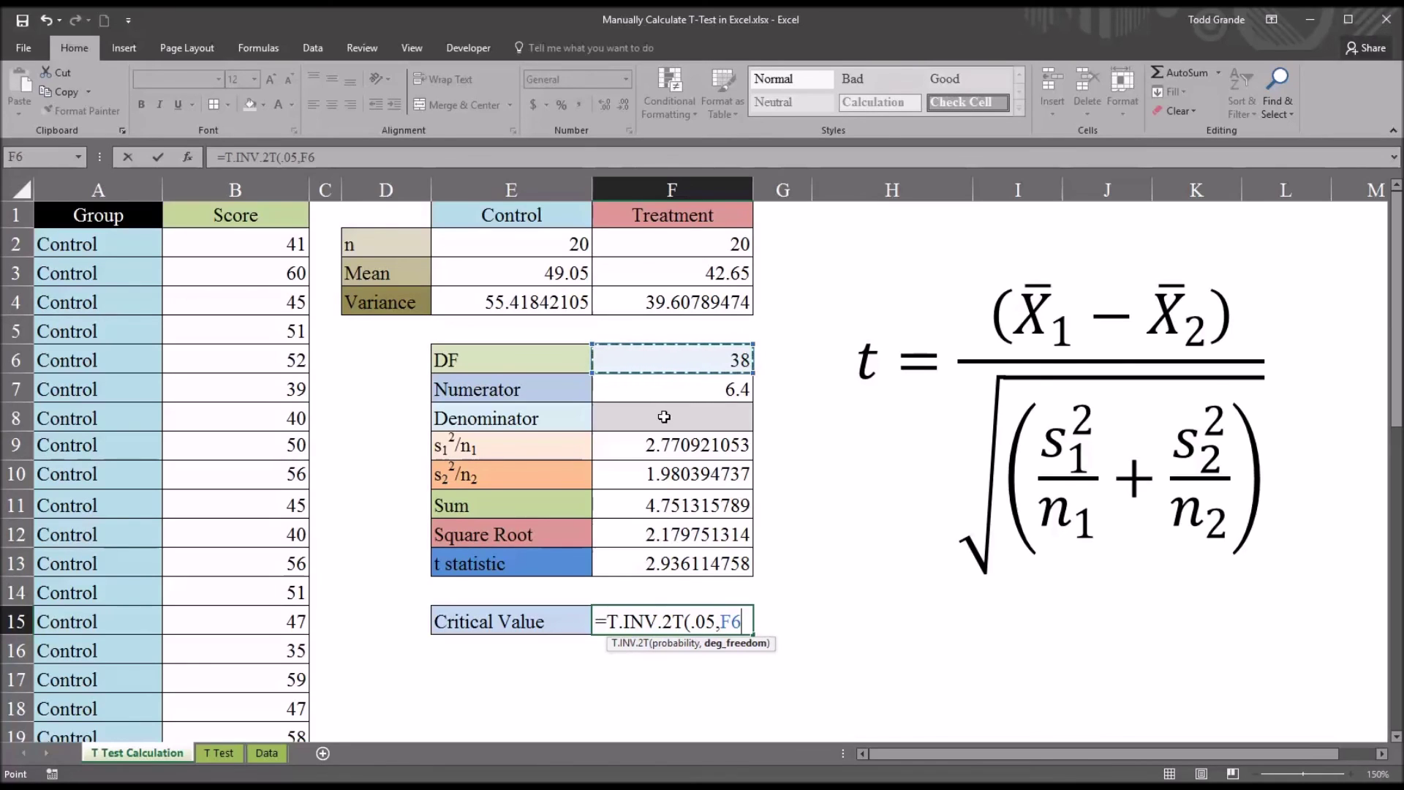
pyautogui.press('Return')
pyautogui.click(653, 623)
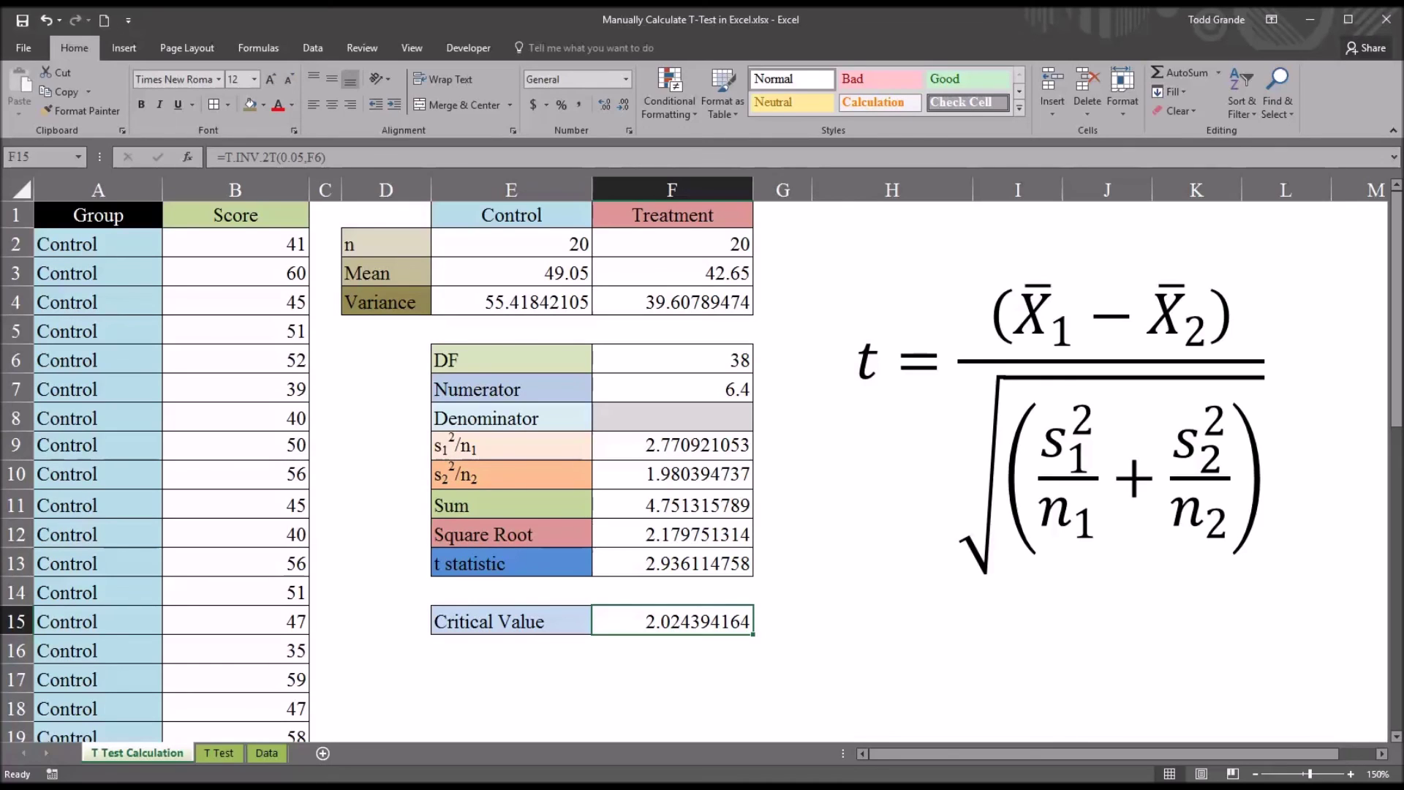
pyautogui.click(661, 578)
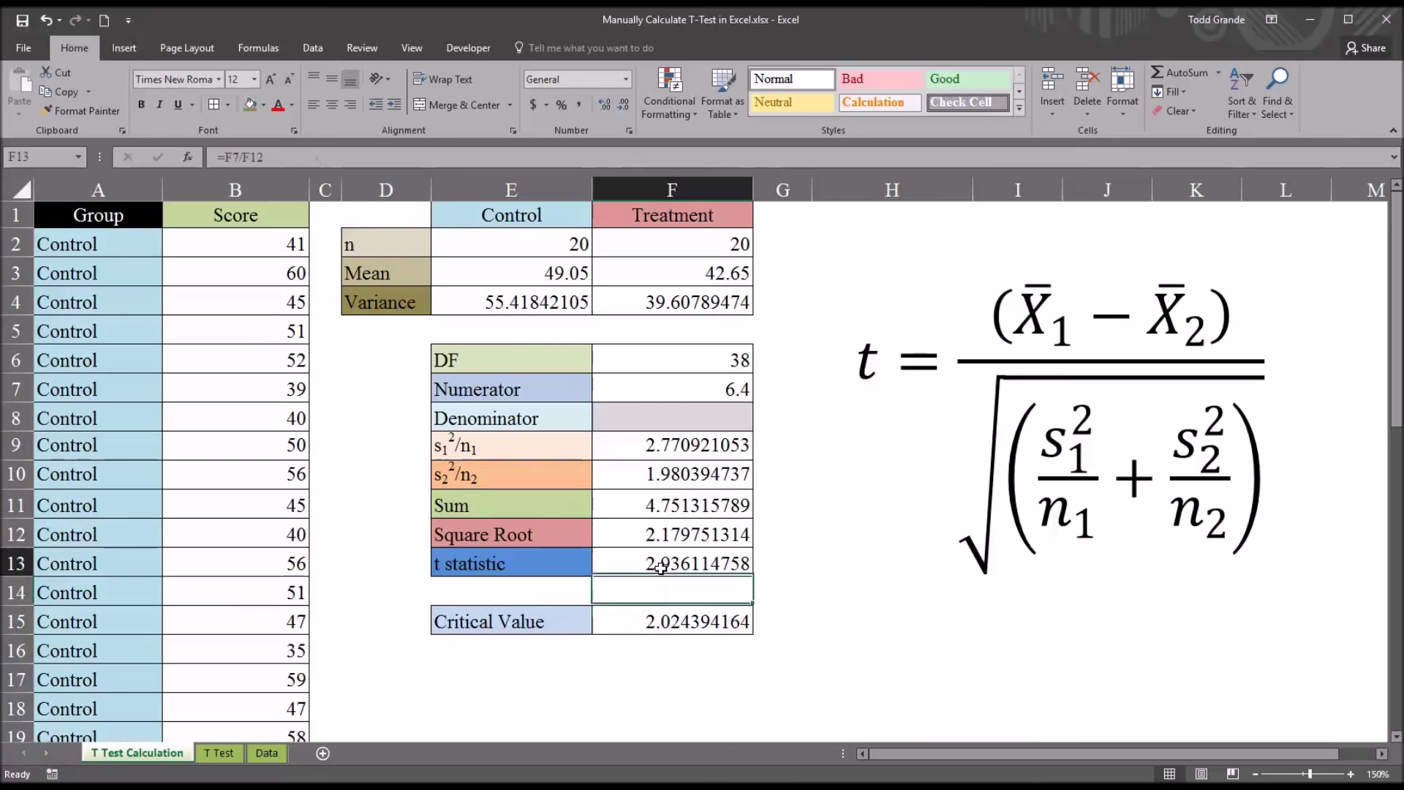
pyautogui.click(668, 611)
pyautogui.click(669, 569)
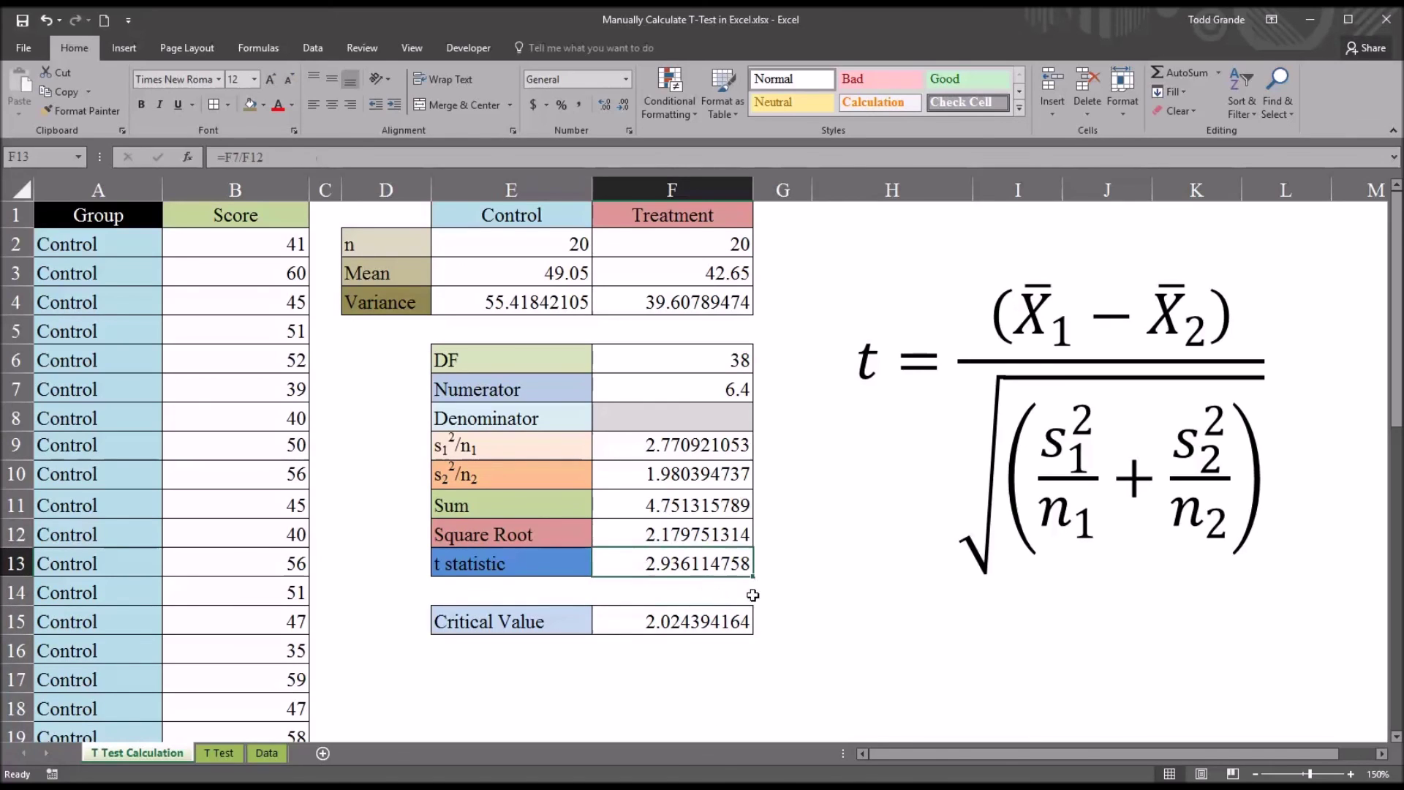